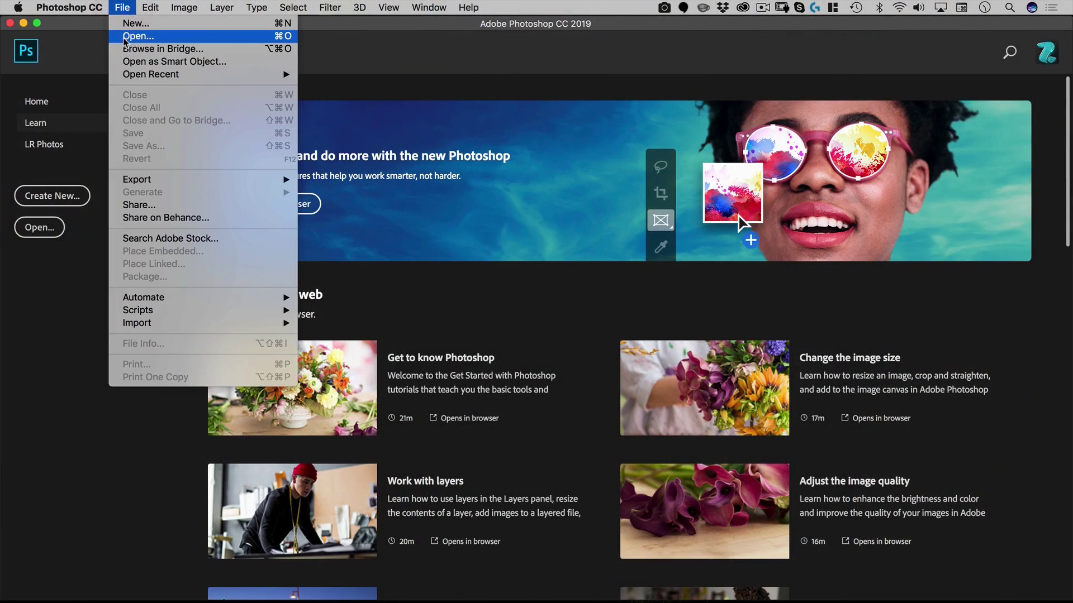
# Open the 3992 x 5976 px portrait steven-jones-503242-unsplash.jpg from the Tutorial Assets folder
pyautogui.click(134, 36)
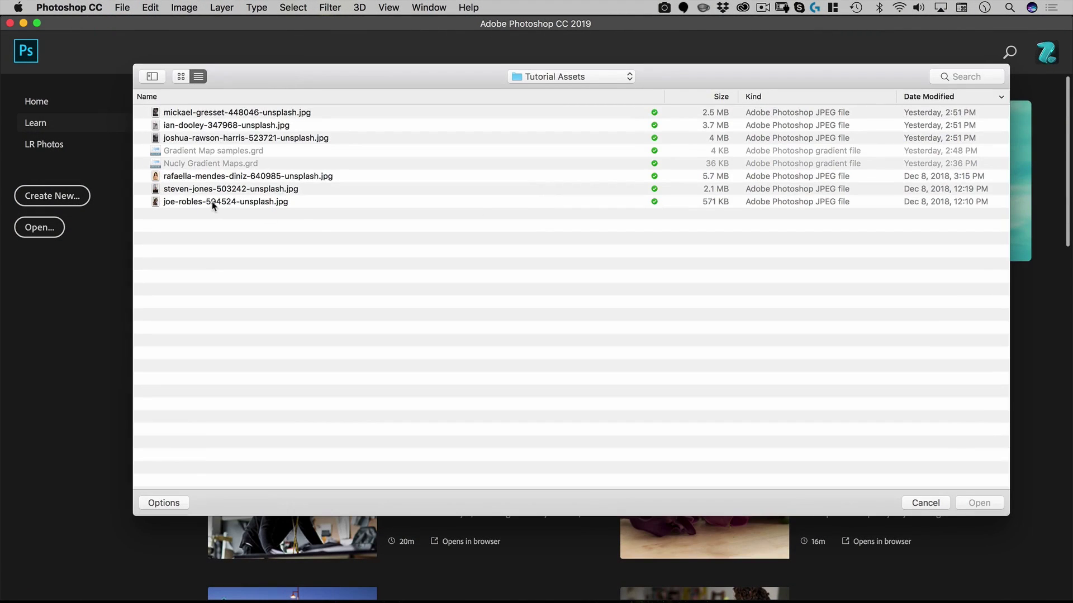
pyautogui.doubleClick(200, 190)
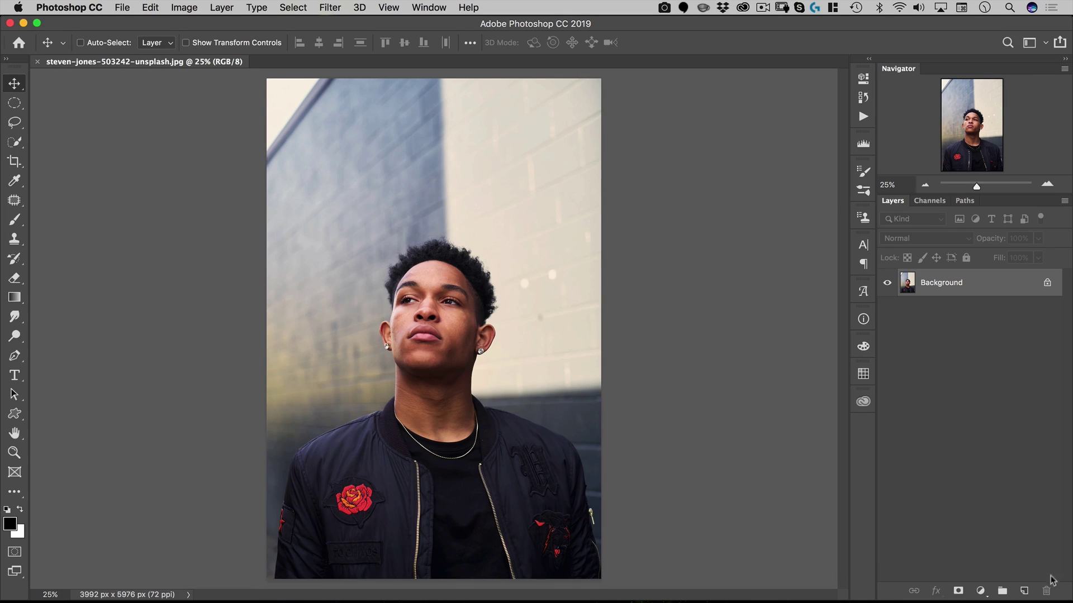
# Add a new empty layer and select a rectangular band across the top of the photo
pyautogui.click(1023, 591)
pyautogui.moveTo(14, 102); pyautogui.dragTo(48, 102)
pyautogui.moveTo(263, 76); pyautogui.dragTo(712, 131)
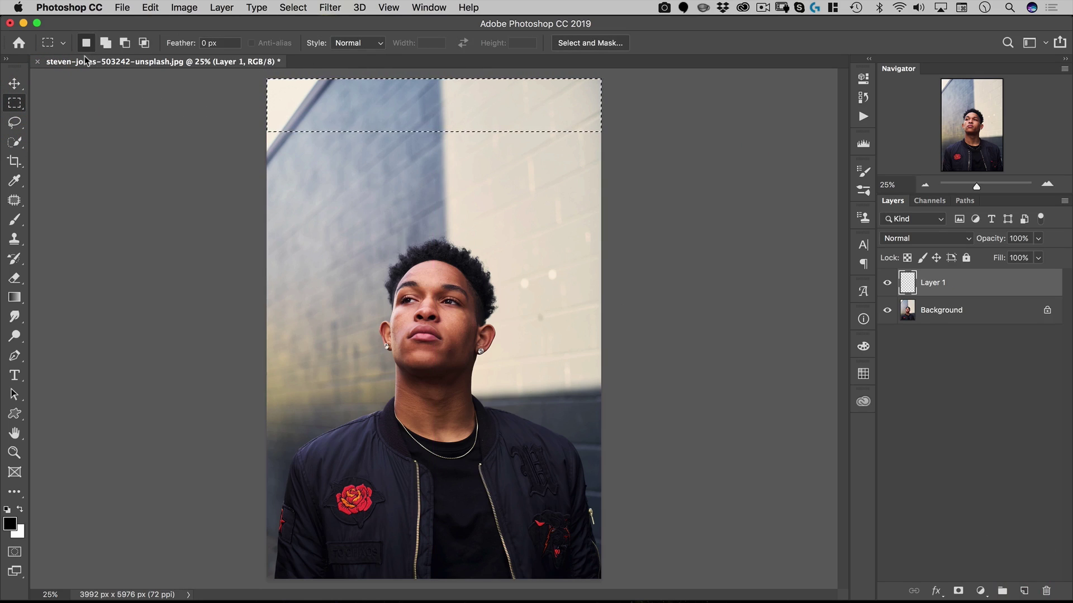
# Fill the top band left to right with the Violet, Orange gradient and deselect
pyautogui.click(16, 298)
pyautogui.click(103, 42)
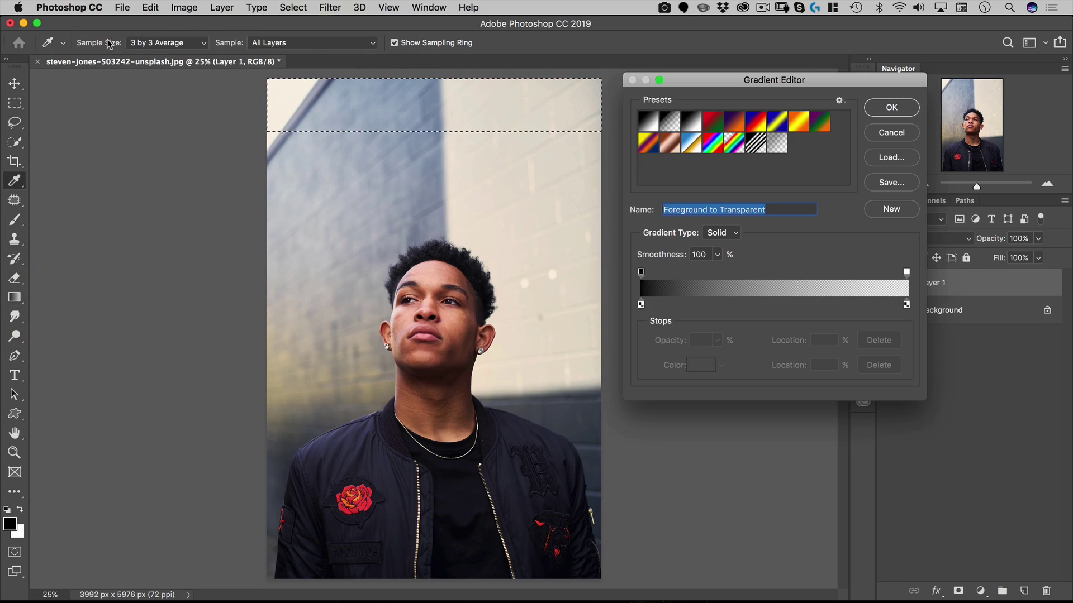
pyautogui.click(734, 122)
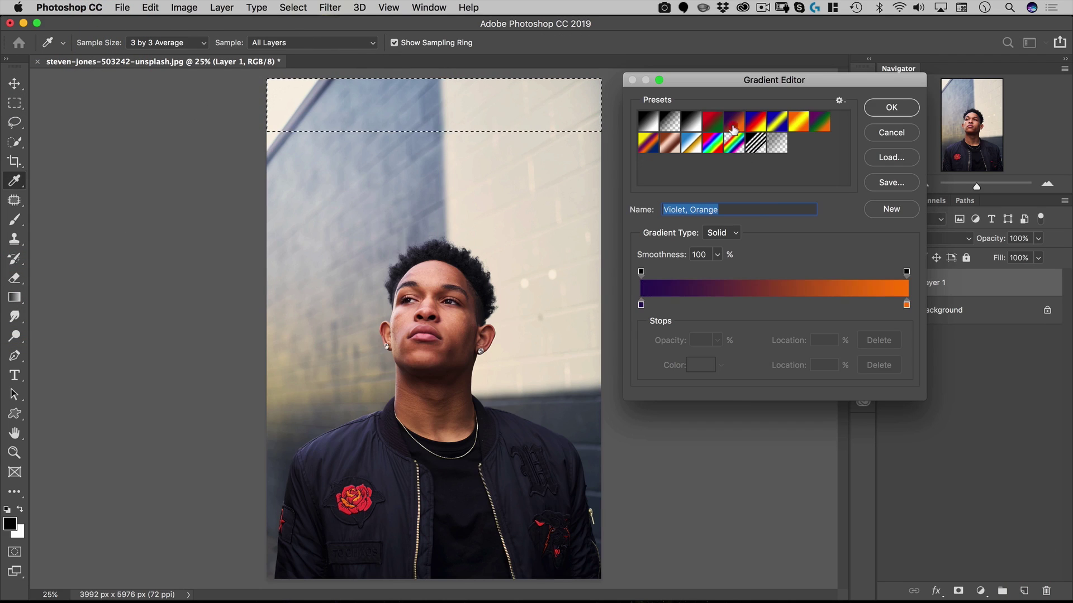
pyautogui.click(892, 107)
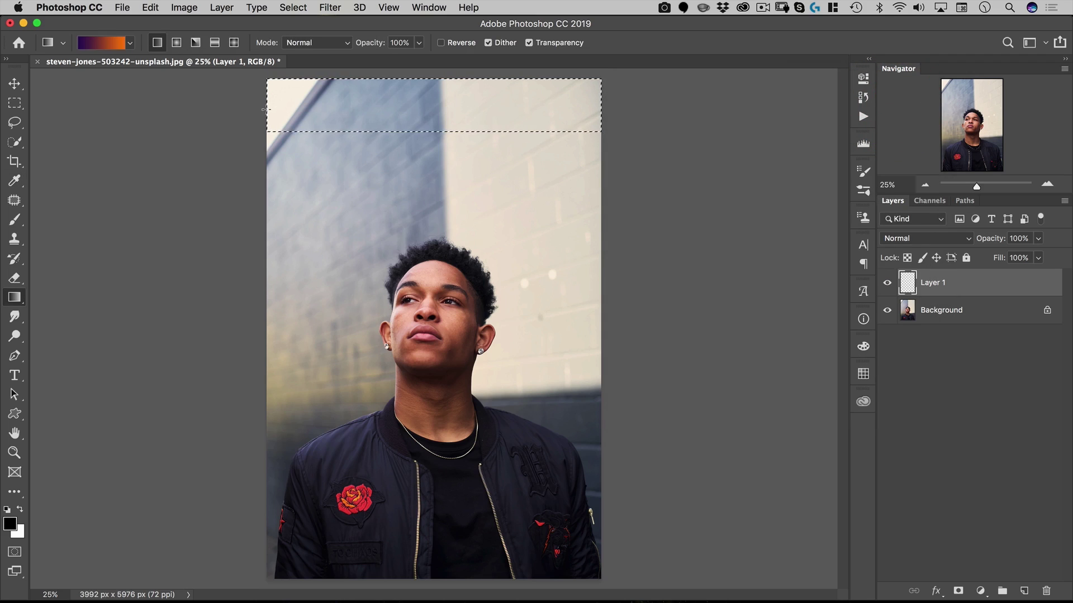
pyautogui.moveTo(267, 109); pyautogui.dragTo(598, 115)
pyautogui.press('shift+super+d')
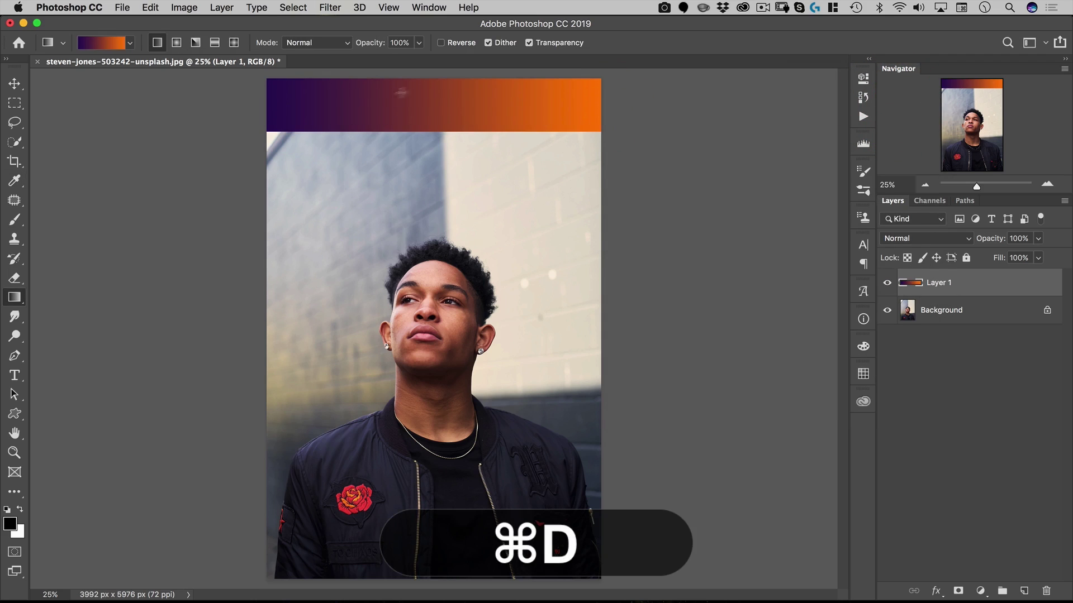
pyautogui.press('v')
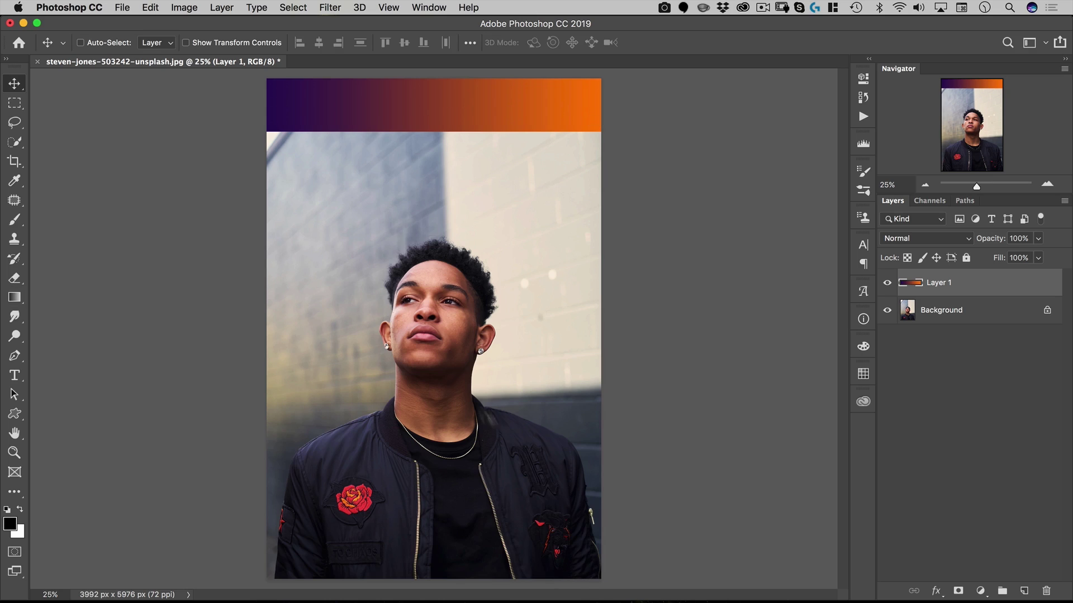
pyautogui.click(951, 321)
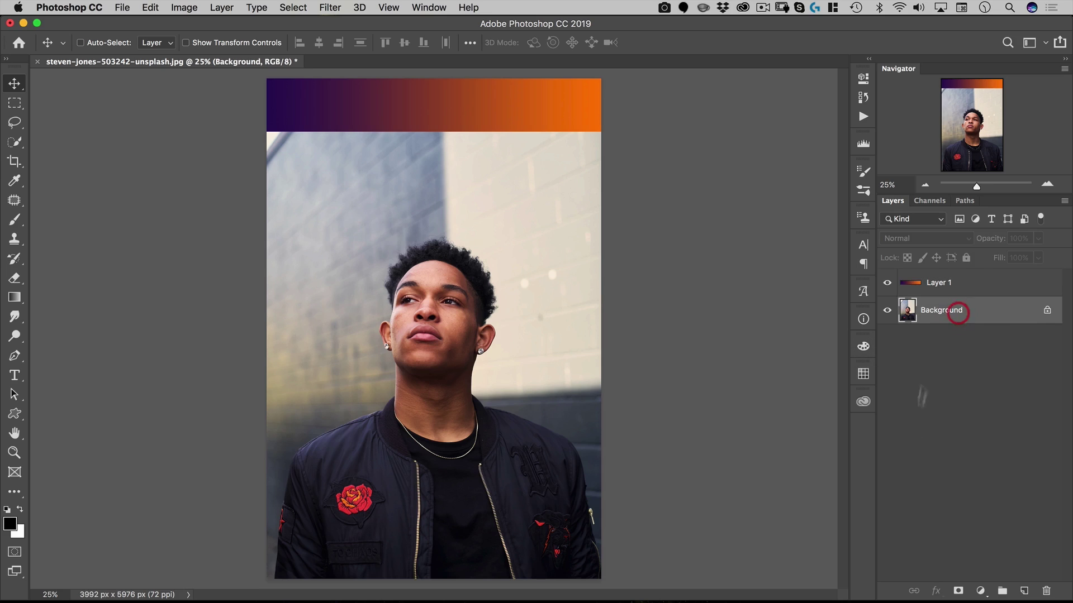
pyautogui.click(980, 591)
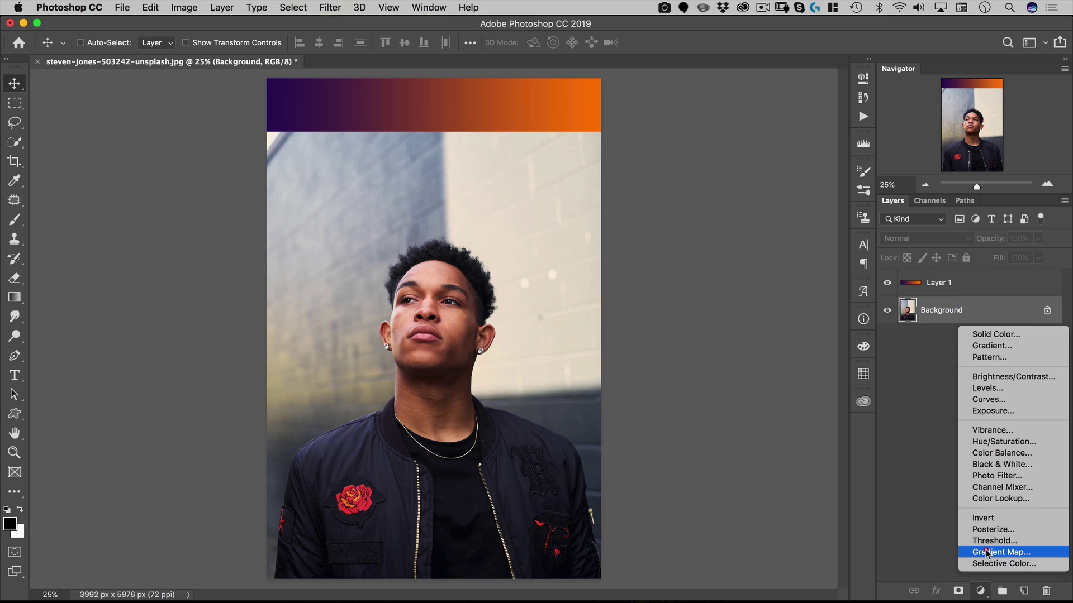
pyautogui.click(918, 555)
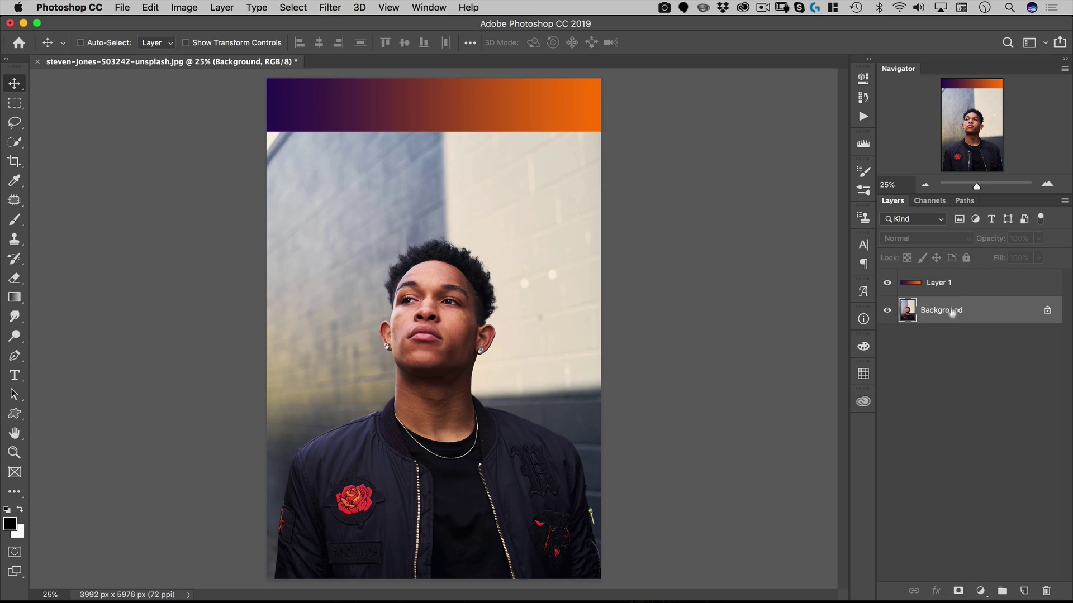
pyautogui.click(979, 591)
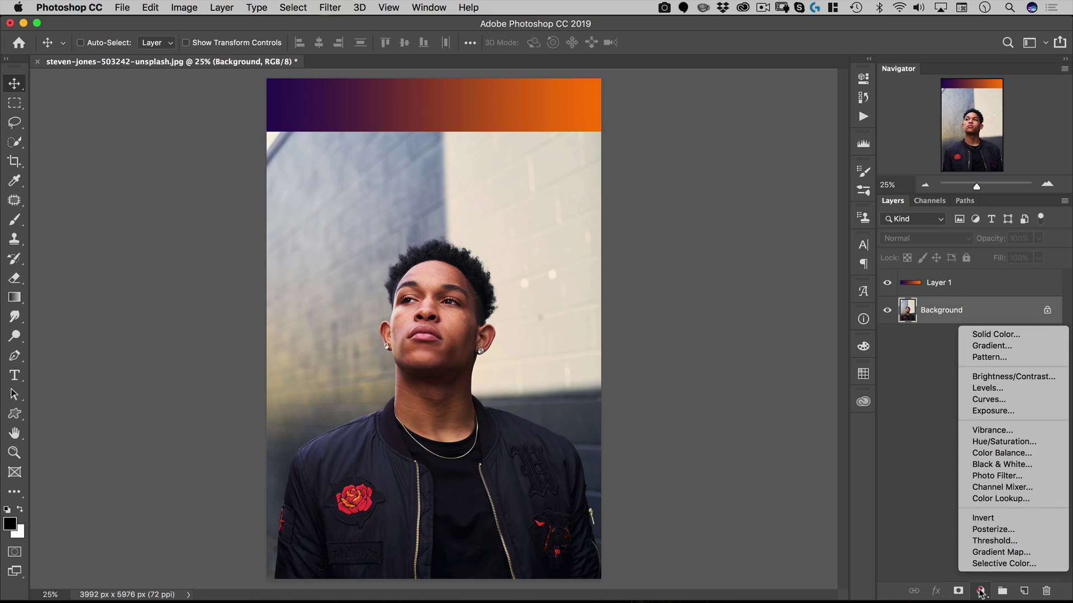
pyautogui.click(990, 553)
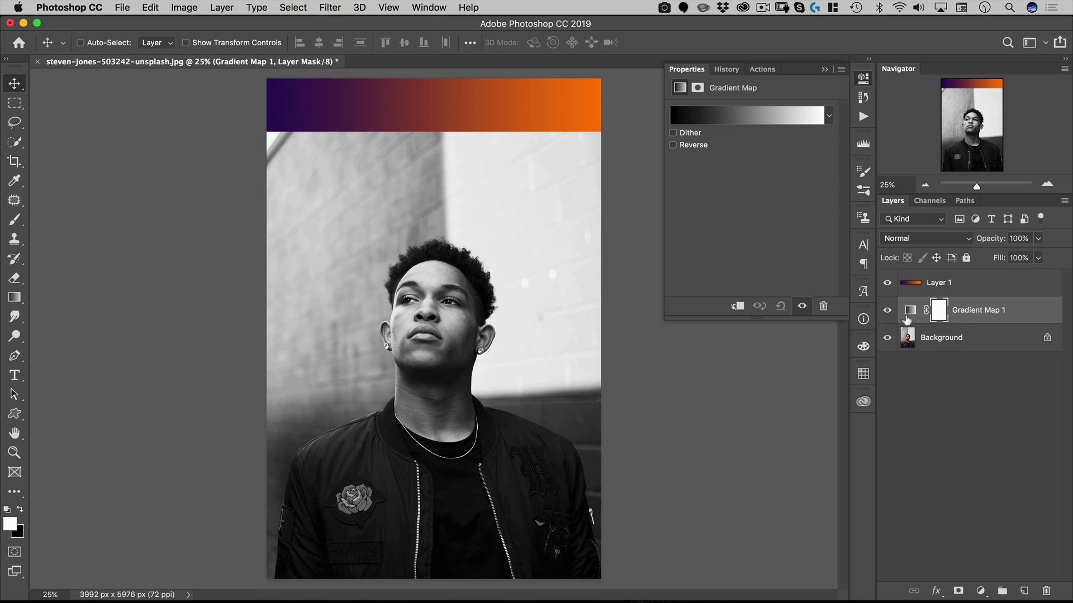
pyautogui.moveTo(908, 317); pyautogui.dragTo(1046, 591)
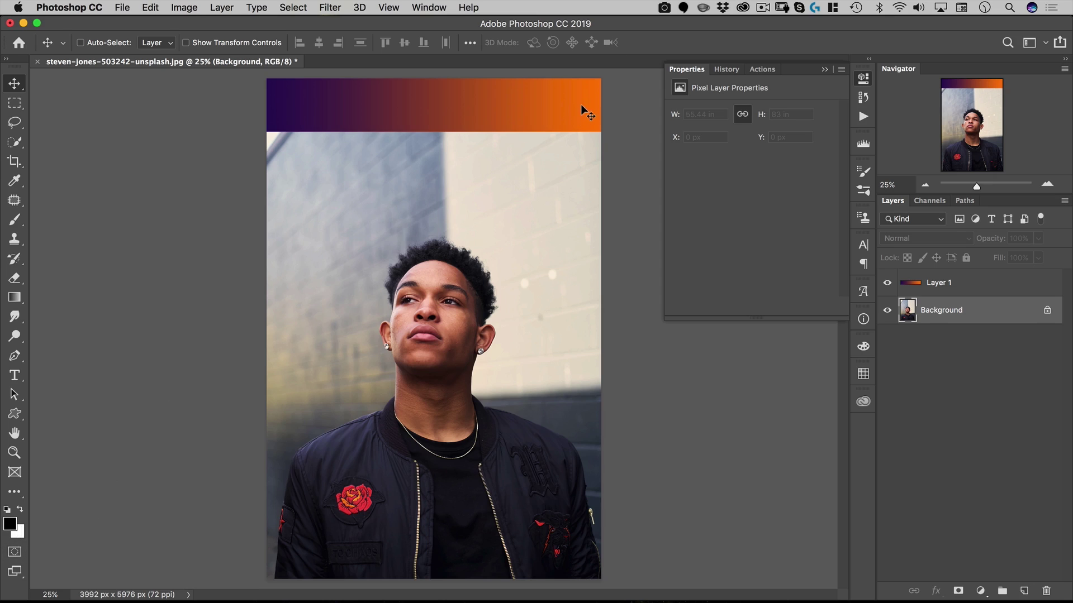
# Sample the strip's dark purple as foreground and orange as background, then add a Gradient Map adjustment
pyautogui.click(10, 524)
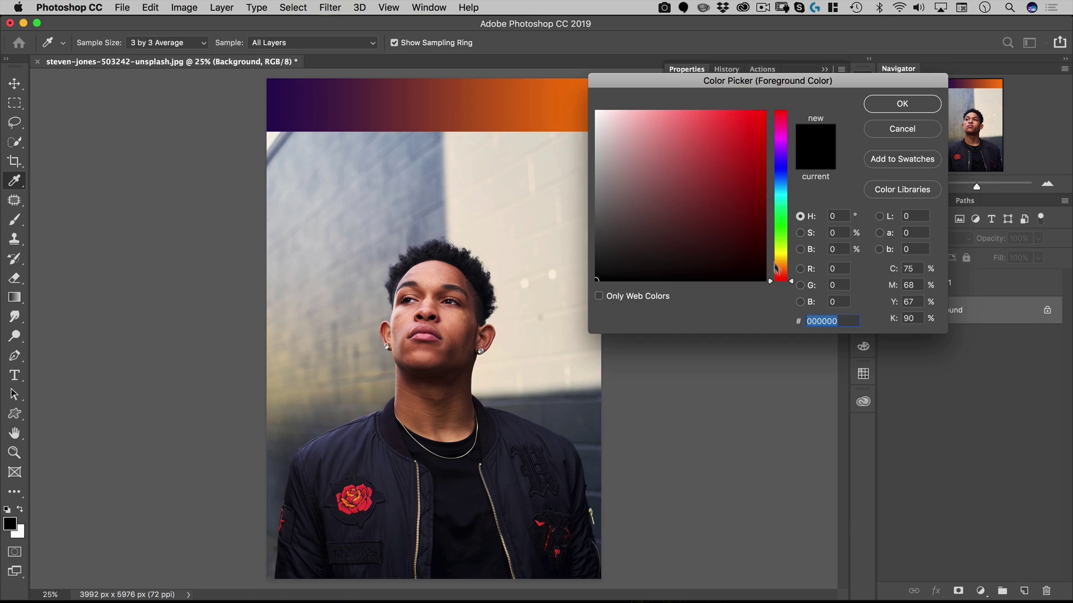
pyautogui.click(271, 81)
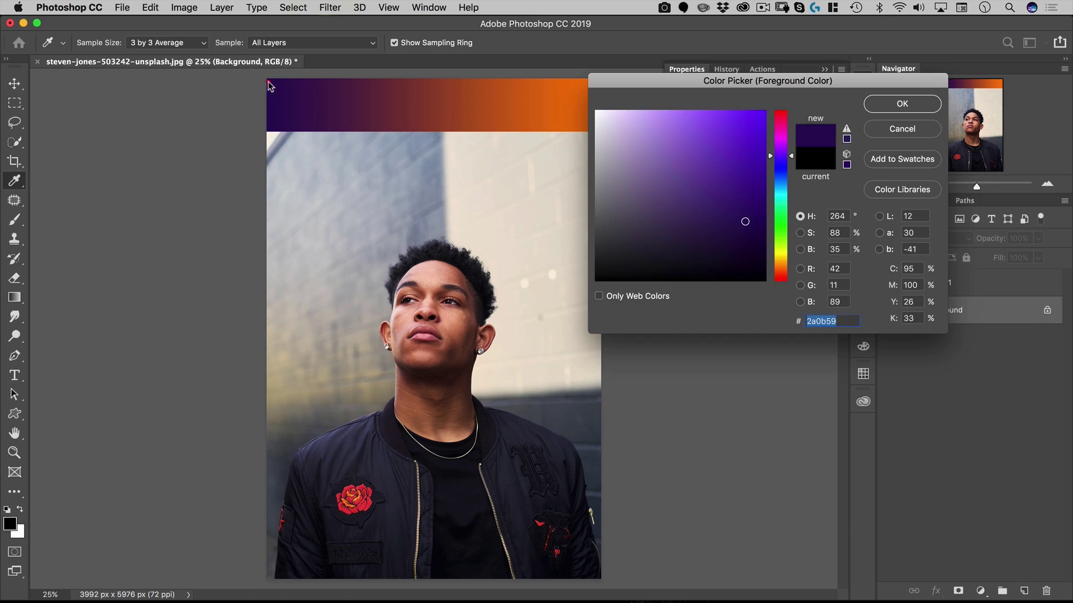
pyautogui.click(900, 104)
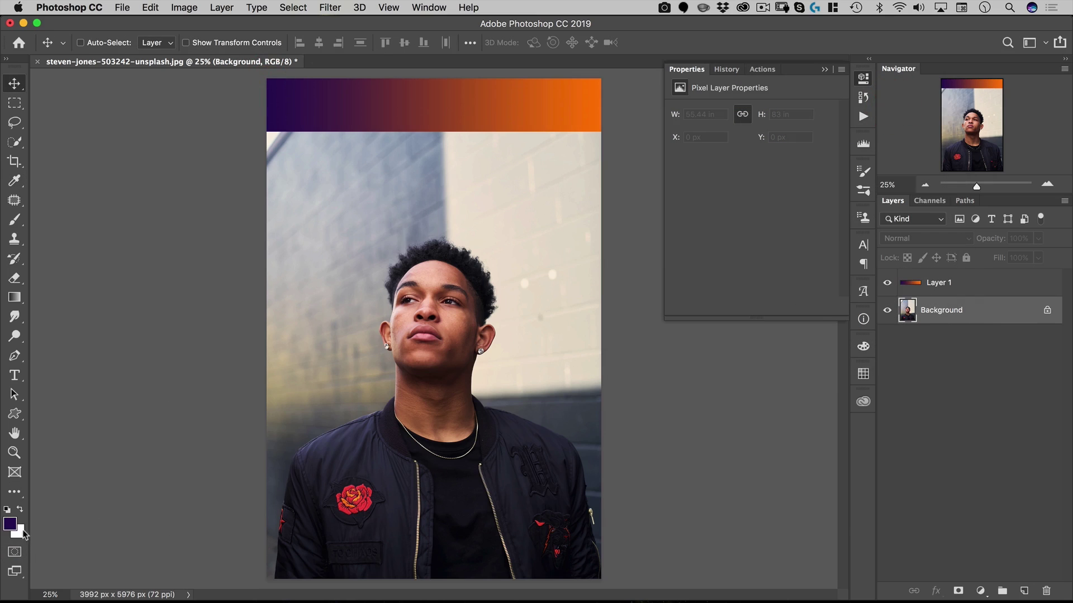
pyautogui.click(23, 533)
pyautogui.moveTo(626, 79); pyautogui.dragTo(647, 162)
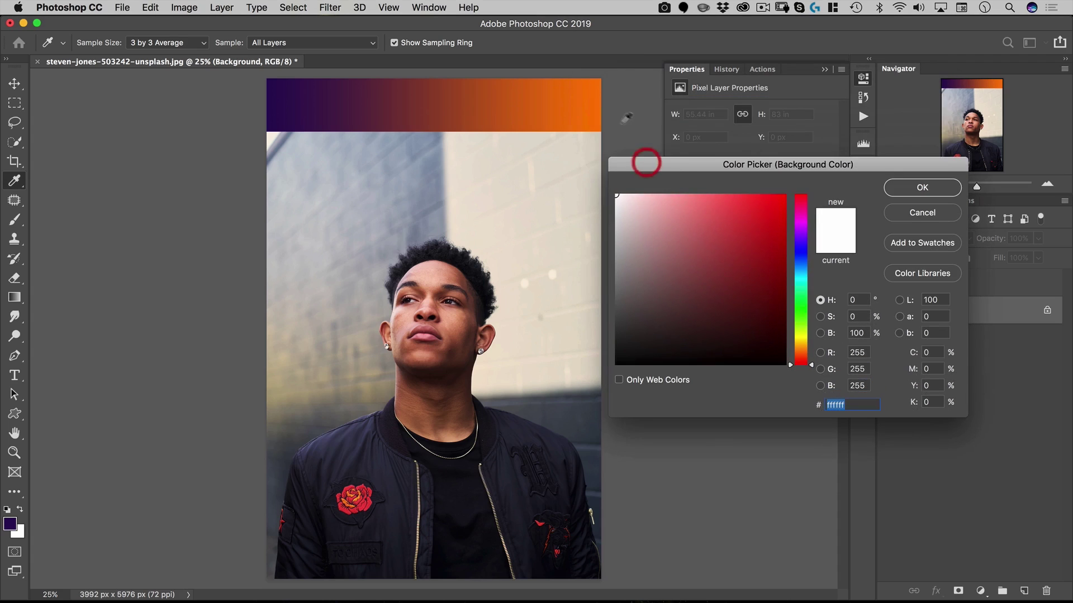
pyautogui.click(596, 102)
pyautogui.click(922, 188)
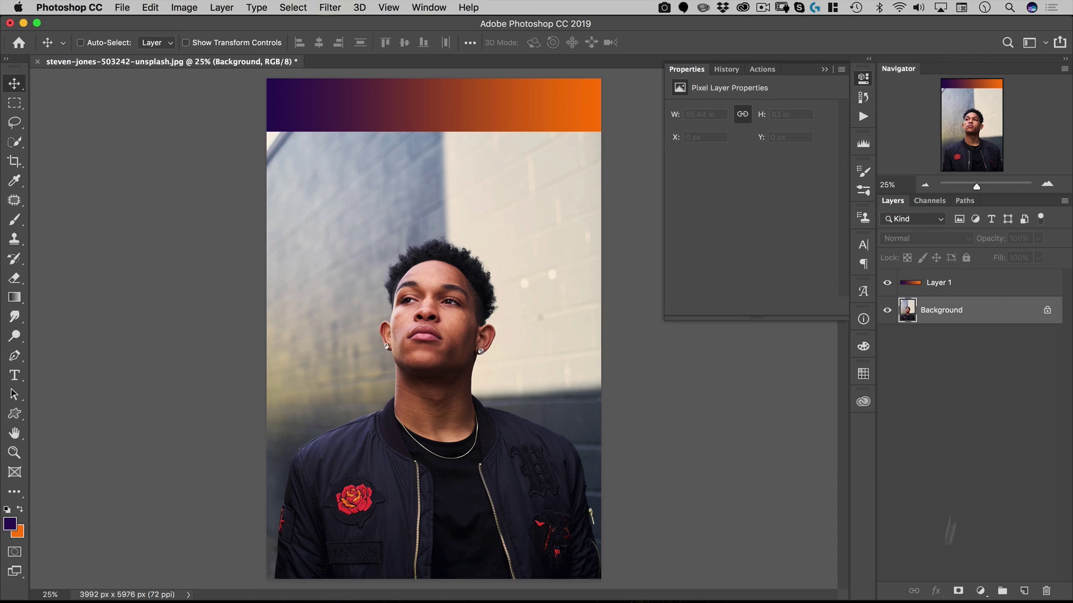
pyautogui.click(980, 591)
pyautogui.click(983, 553)
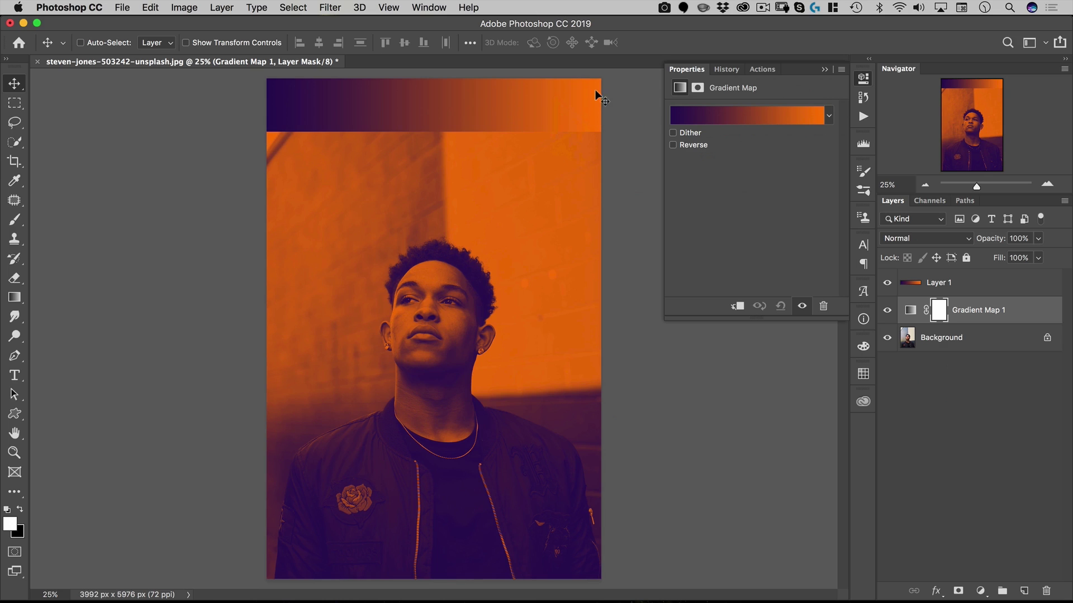
# Delete the gradient strip layer (Layer 1) and set Gradient Map 1 to Soft Light blending
pyautogui.click(950, 285)
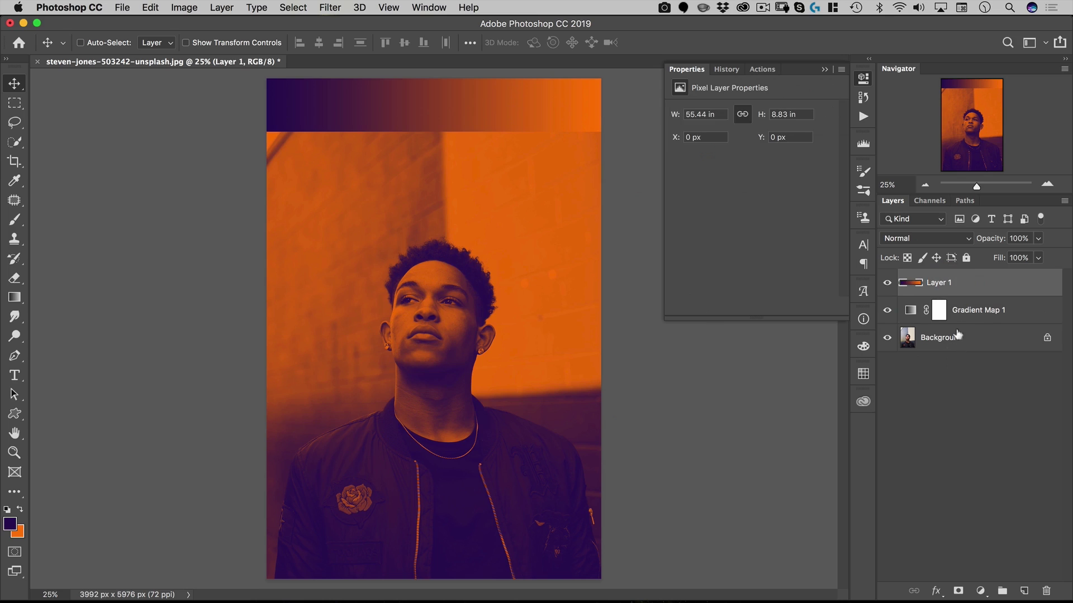
pyautogui.moveTo(967, 282); pyautogui.dragTo(1046, 591)
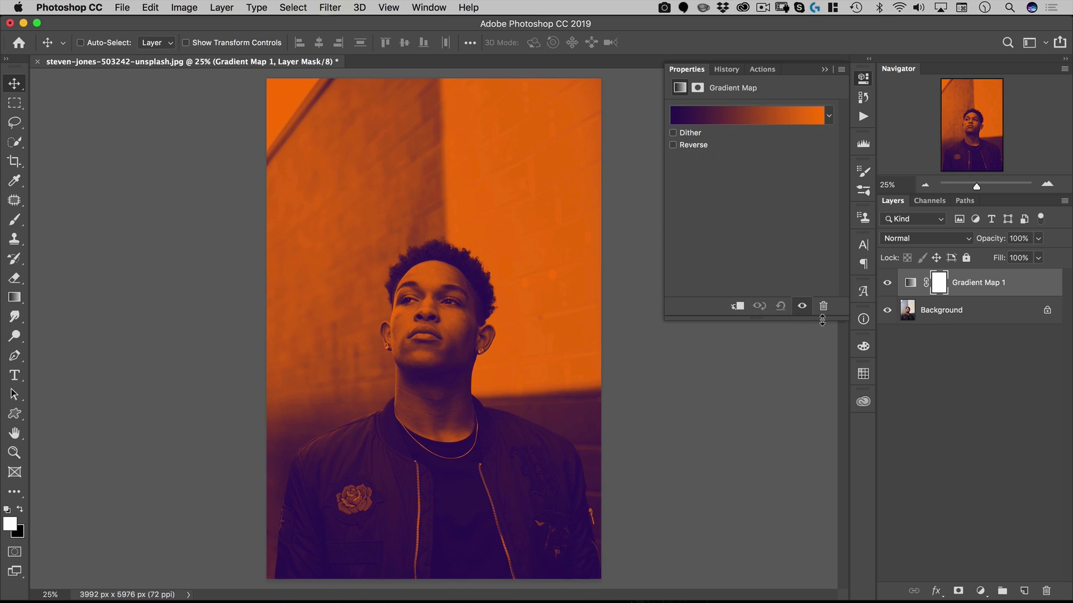
pyautogui.click(897, 237)
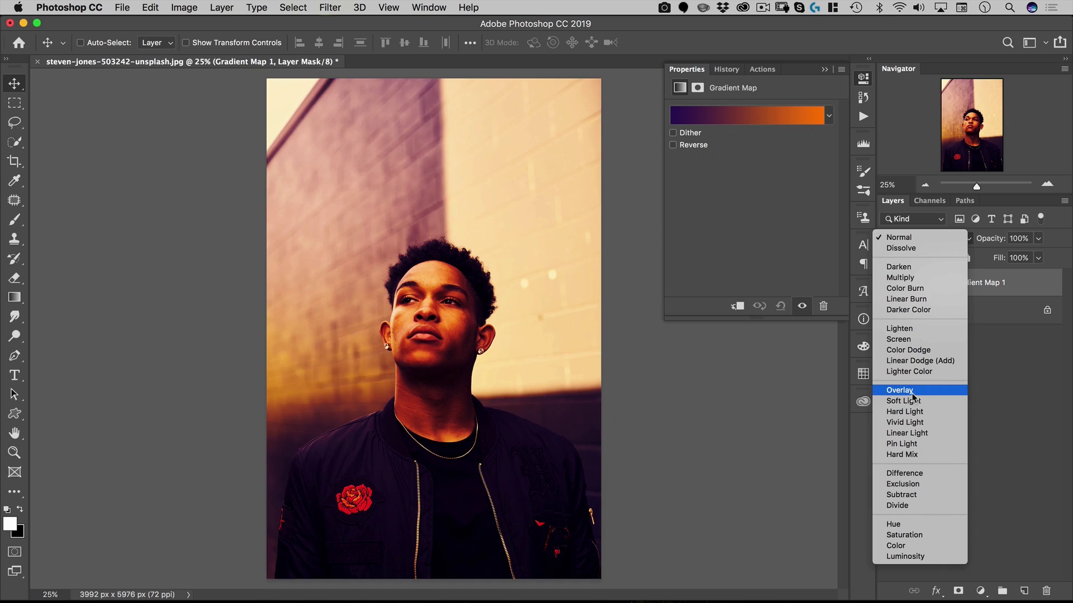
pyautogui.click(911, 401)
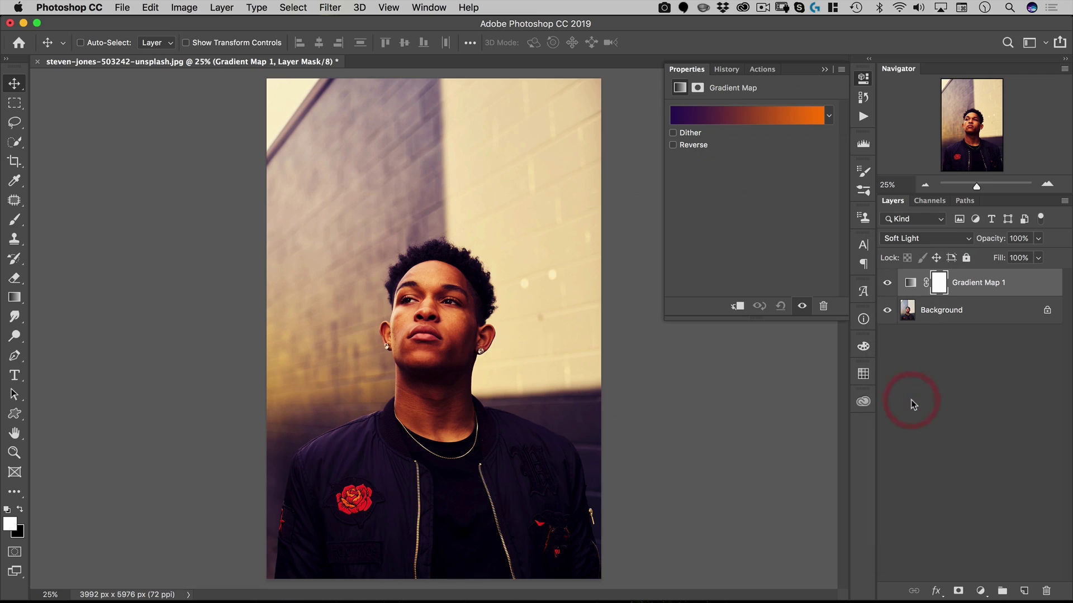
# Toggle Gradient Map 1's visibility on and off to compare the Soft Light tint
pyautogui.click(888, 284)
pyautogui.click(888, 284)
pyautogui.click(889, 283)
pyautogui.click(888, 283)
pyautogui.click(827, 117)
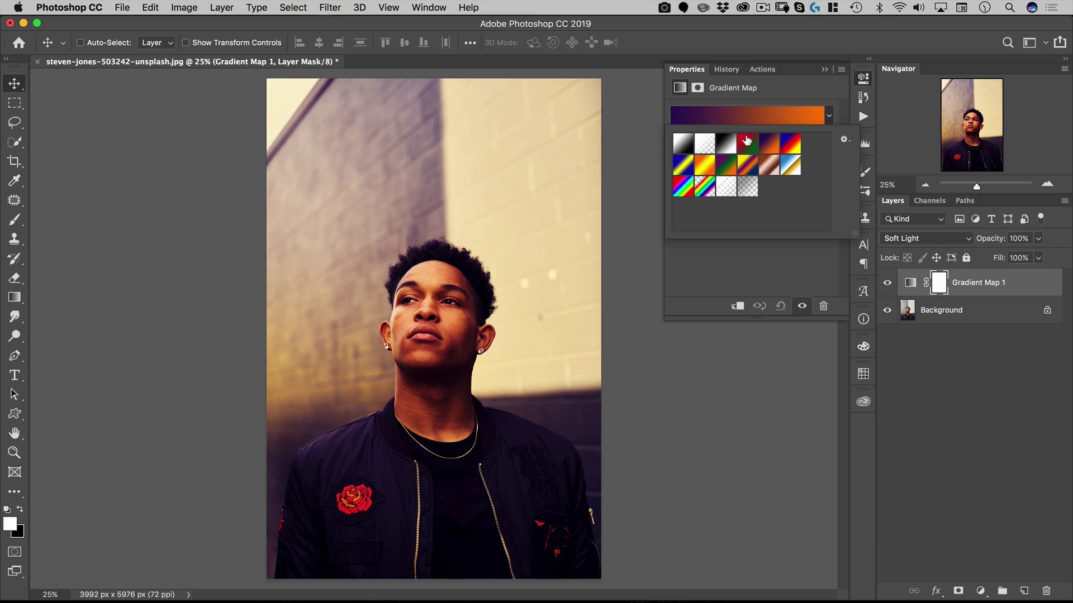
# In the Gradient Editor, make the left stop navy and the right stop yellow
pyautogui.click(738, 117)
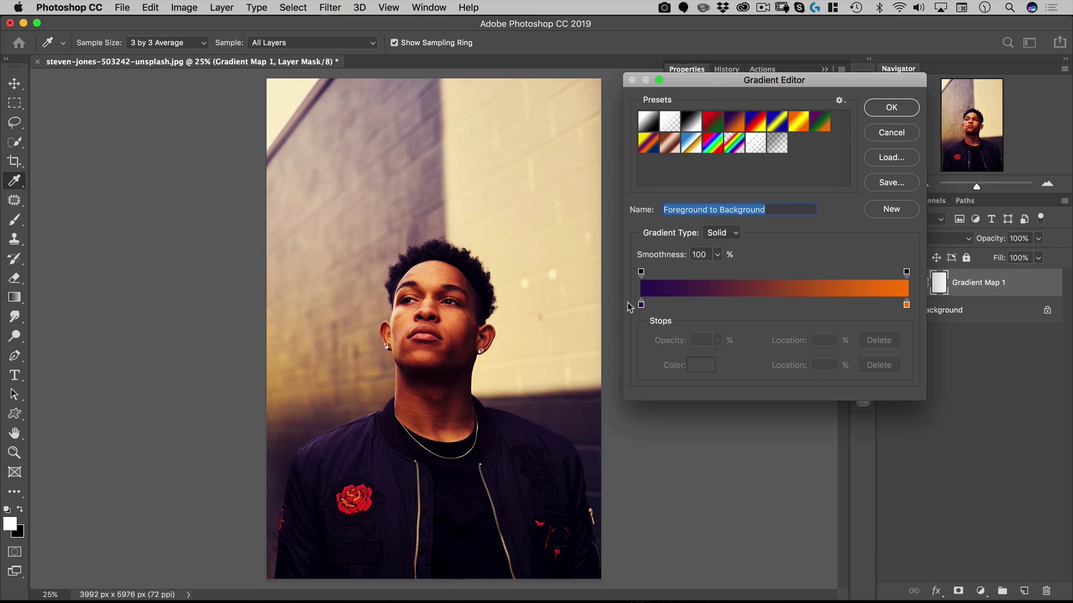
pyautogui.doubleClick(641, 305)
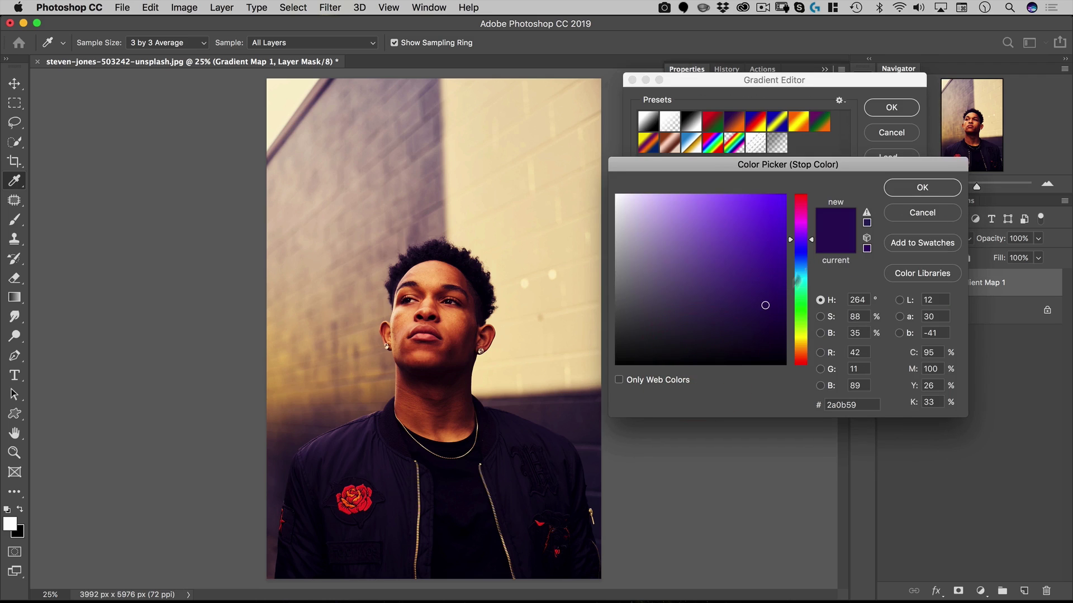
pyautogui.click(800, 251)
pyautogui.moveTo(799, 251); pyautogui.dragTo(800, 254)
pyautogui.click(921, 187)
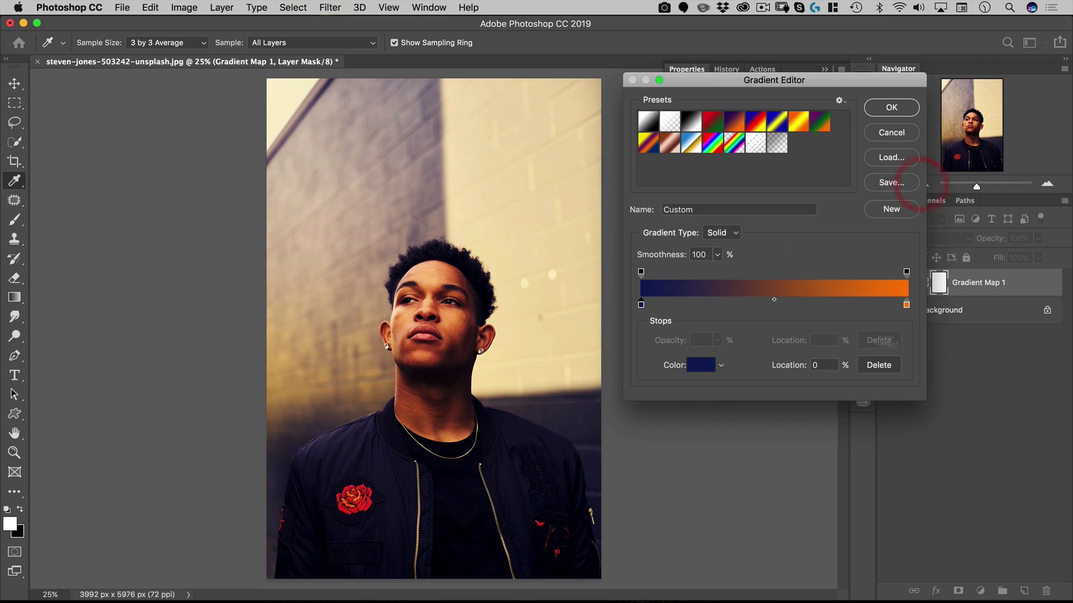
pyautogui.doubleClick(907, 305)
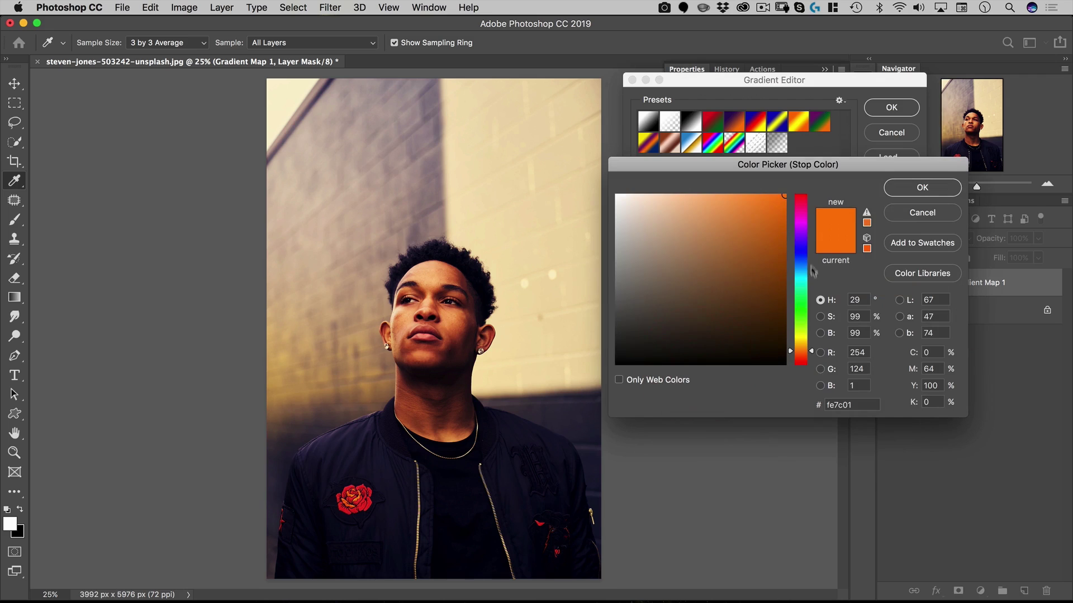
pyautogui.moveTo(802, 353); pyautogui.dragTo(801, 339)
pyautogui.click(922, 187)
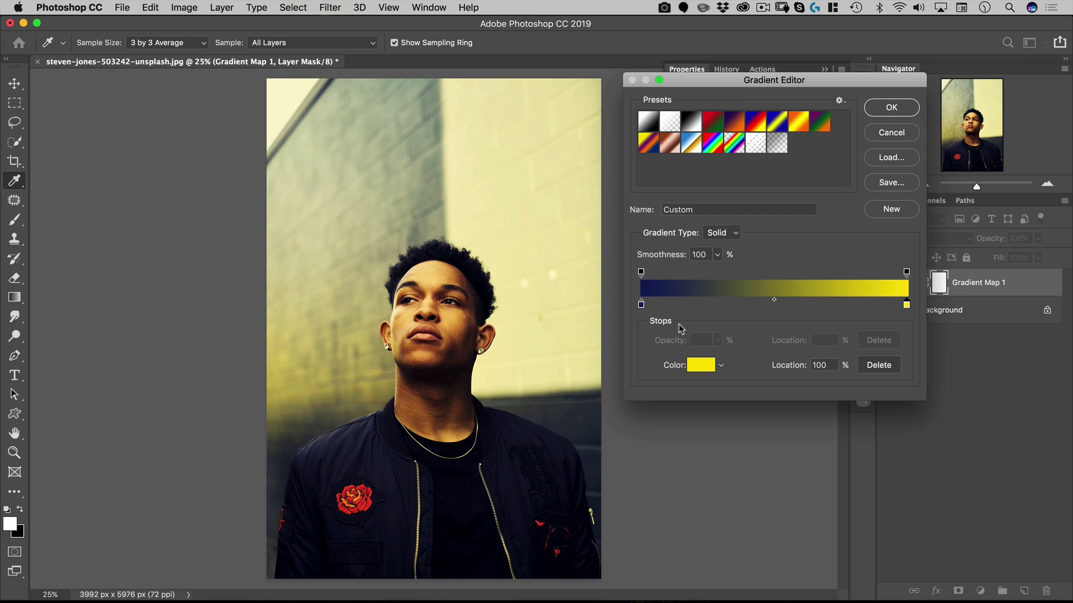
# Recolour the left stop dark blue and the right stop bright blue 01a8fe, then accept the gradient
pyautogui.click(641, 305)
pyautogui.click(699, 364)
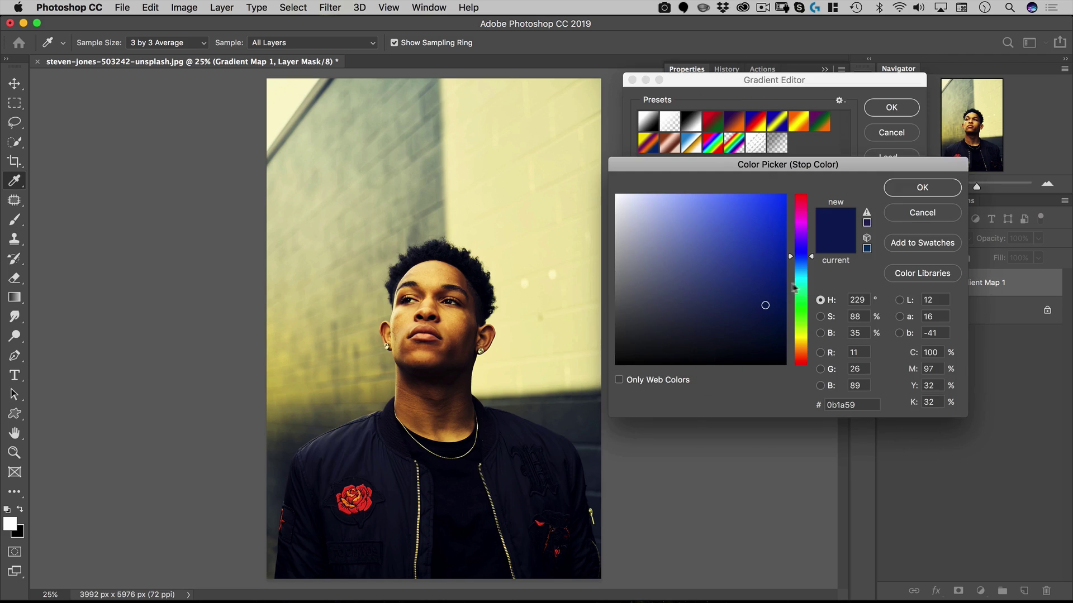
pyautogui.click(922, 187)
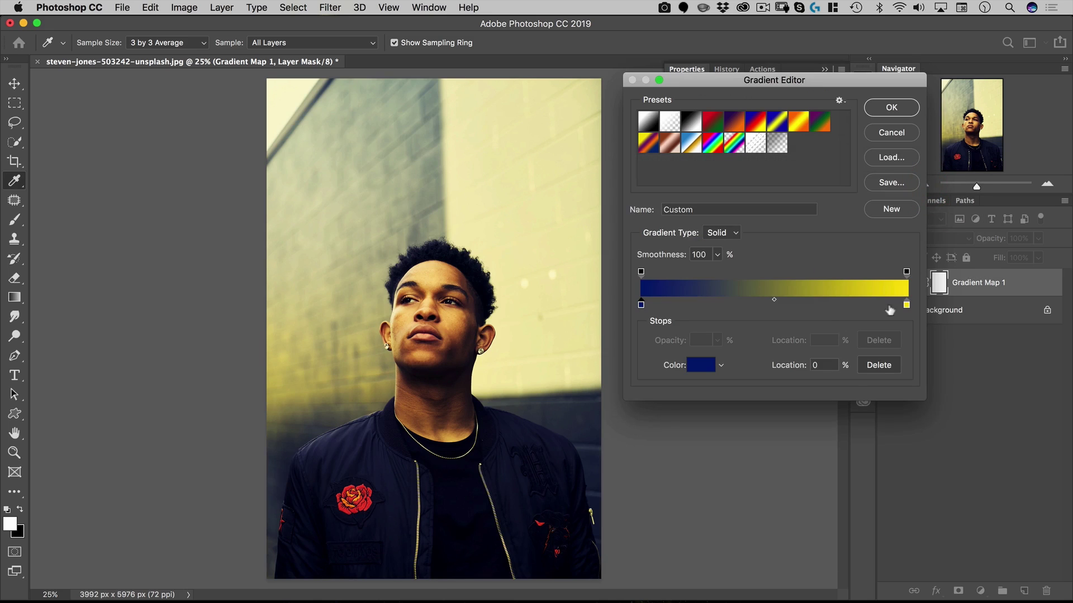
pyautogui.click(906, 305)
pyautogui.click(706, 364)
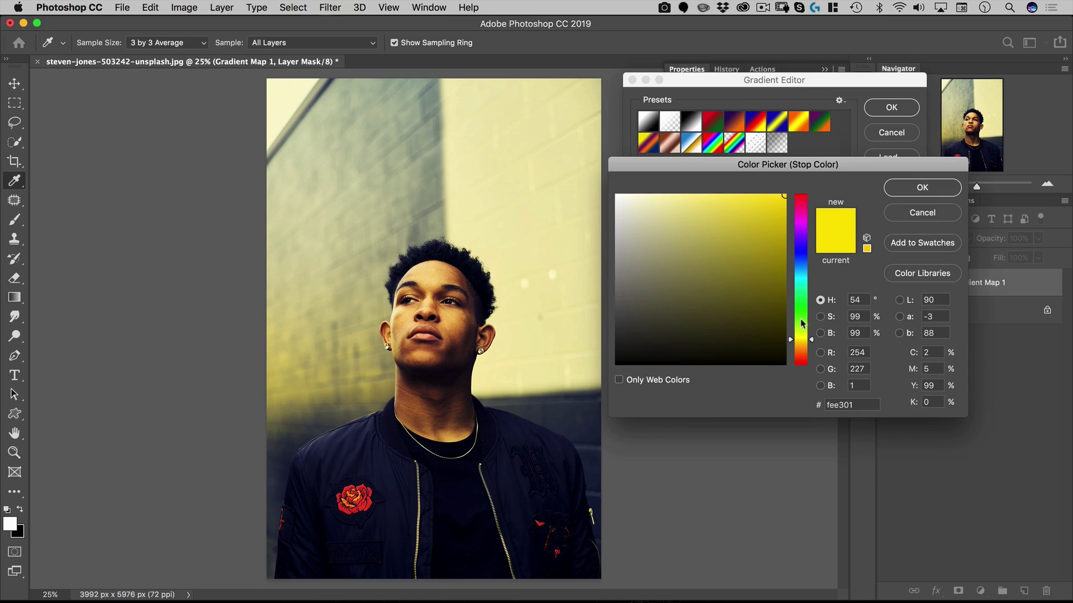
pyautogui.moveTo(800, 320); pyautogui.dragTo(802, 271)
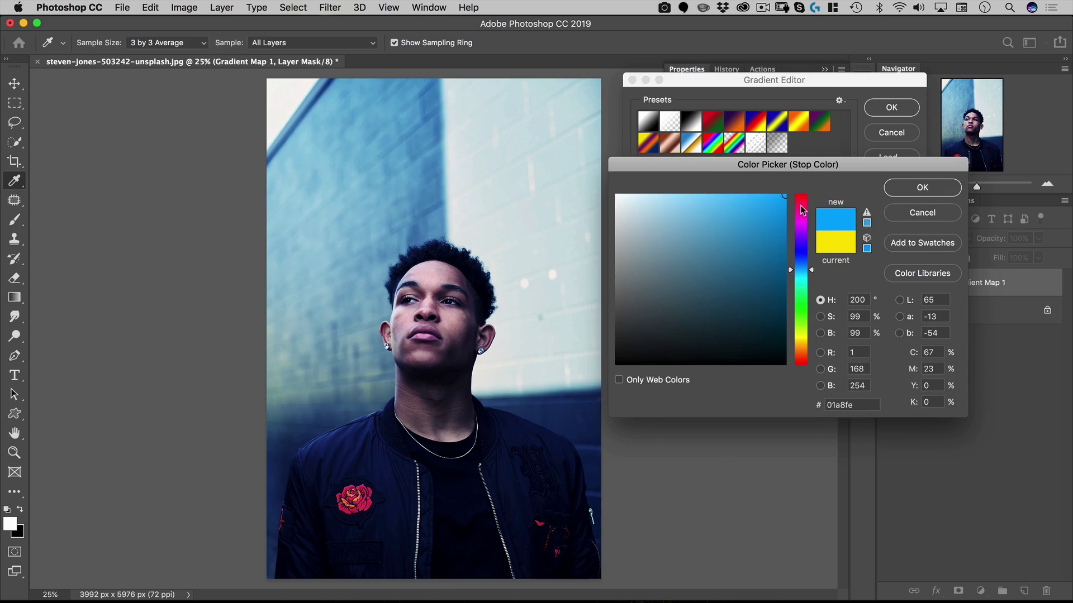
pyautogui.click(916, 188)
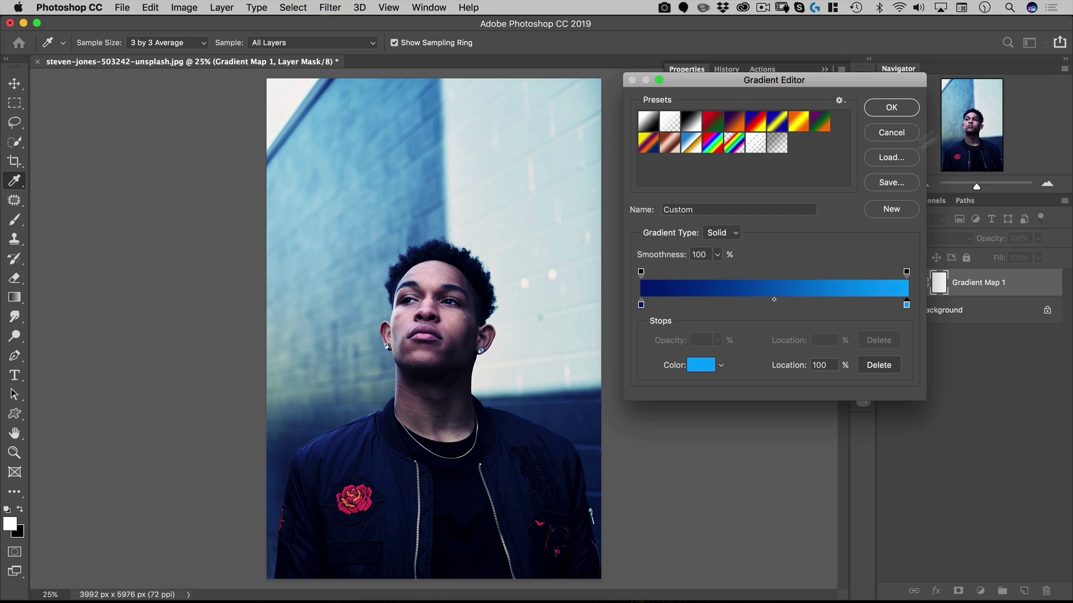
pyautogui.moveTo(899, 85); pyautogui.dragTo(841, 86)
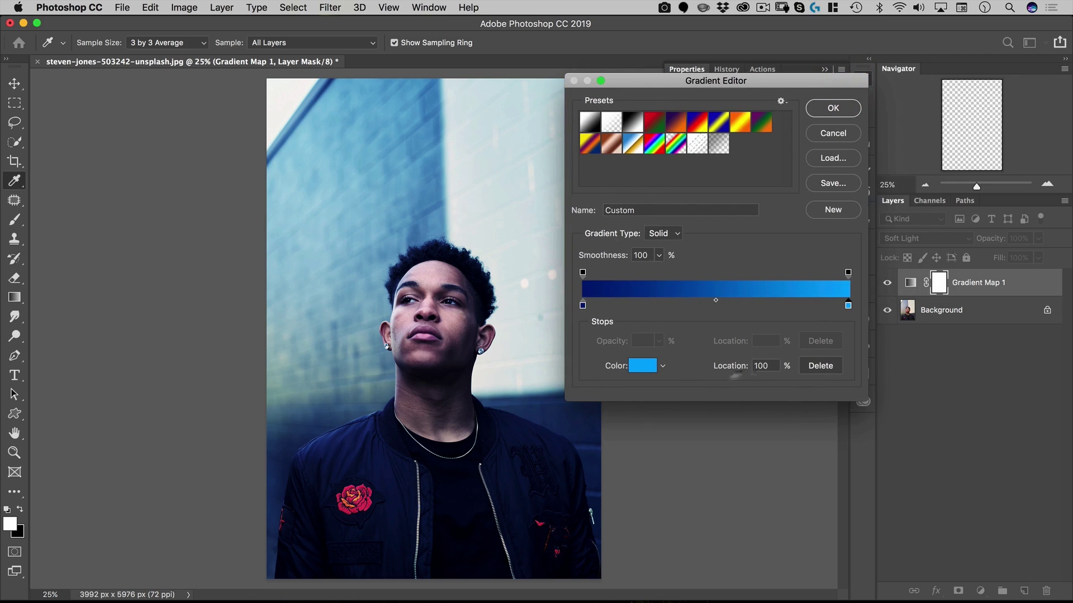
pyautogui.click(849, 114)
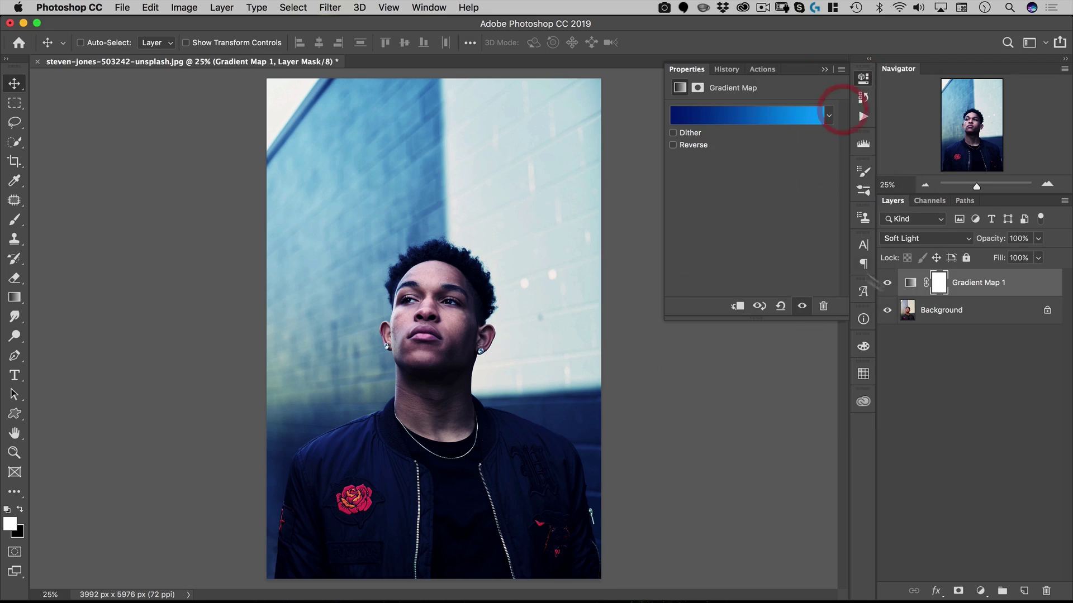
# Switch Gradient Map 1's blending from Soft Light to Normal
pyautogui.click(900, 238)
pyautogui.click(900, 238)
pyautogui.click(900, 238)
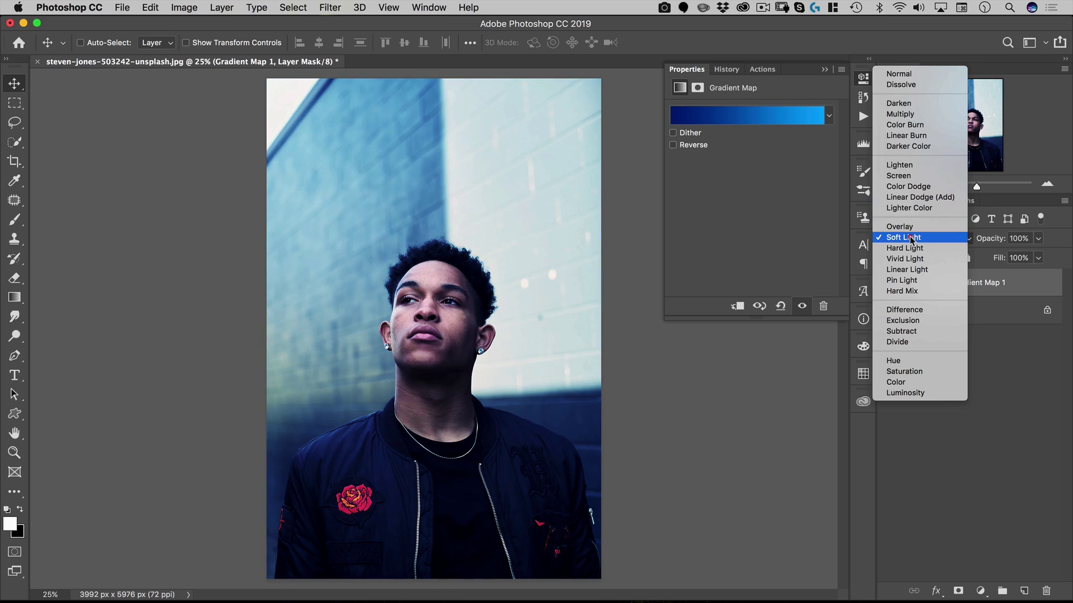
pyautogui.click(914, 90)
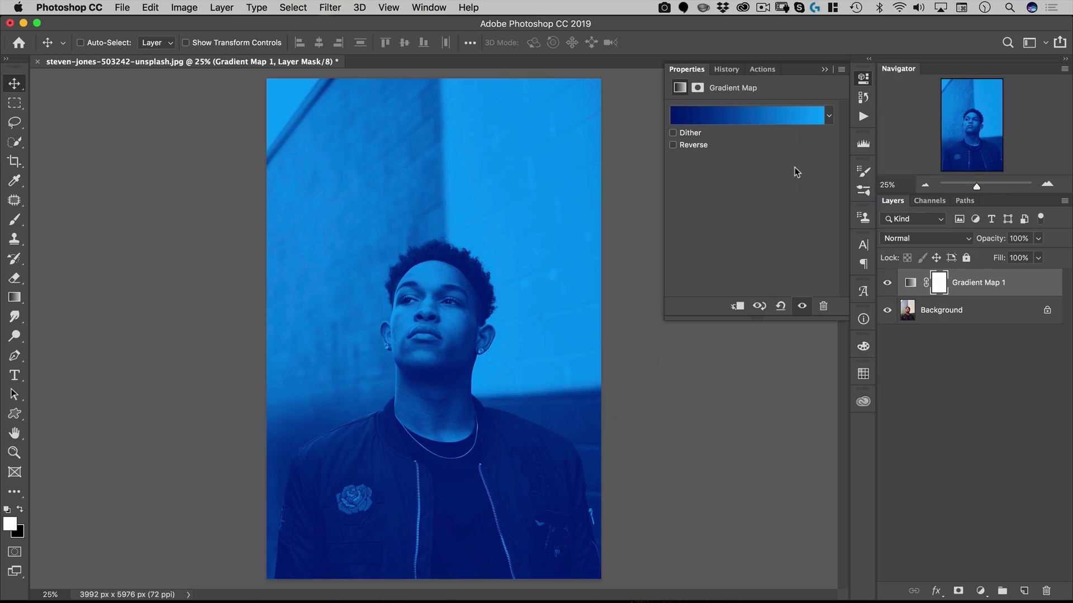
# Load Nucly Gradient Maps.grd from Tutorial Assets into the gradient presets
pyautogui.click(829, 116)
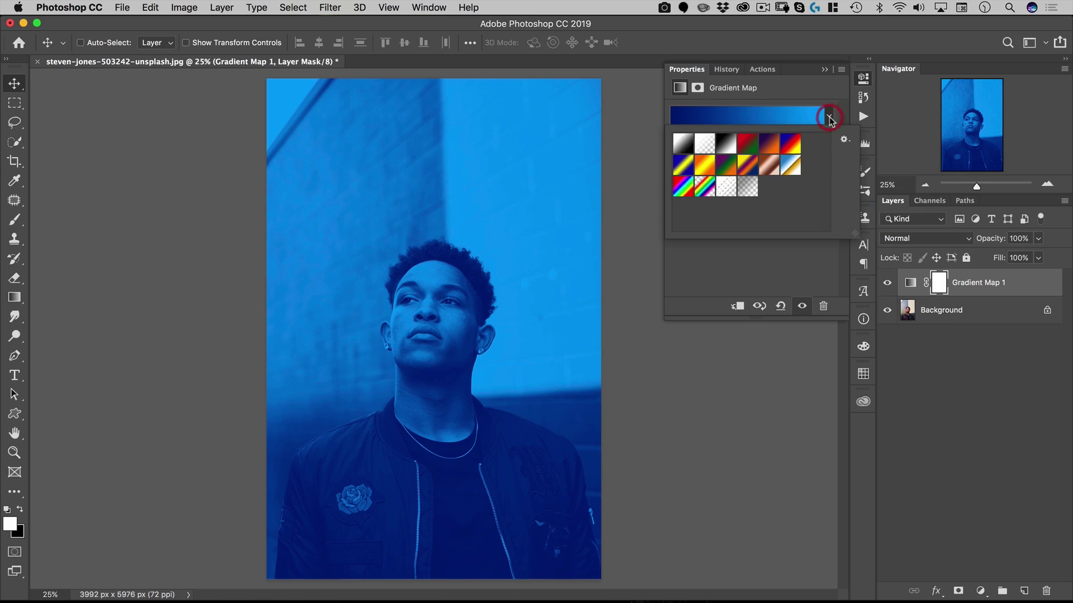
pyautogui.click(845, 139)
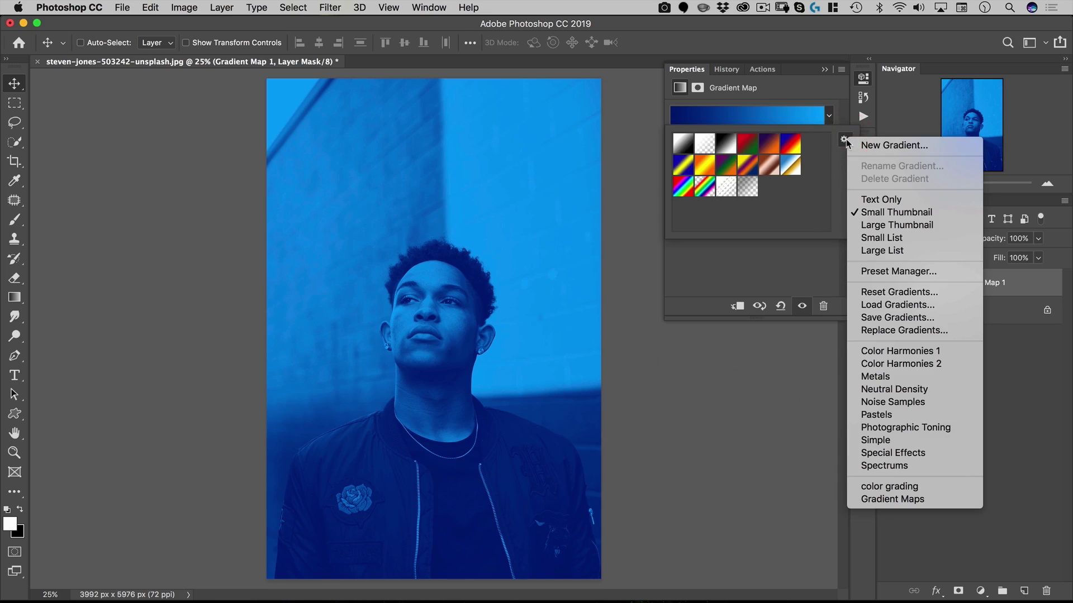
pyautogui.click(870, 305)
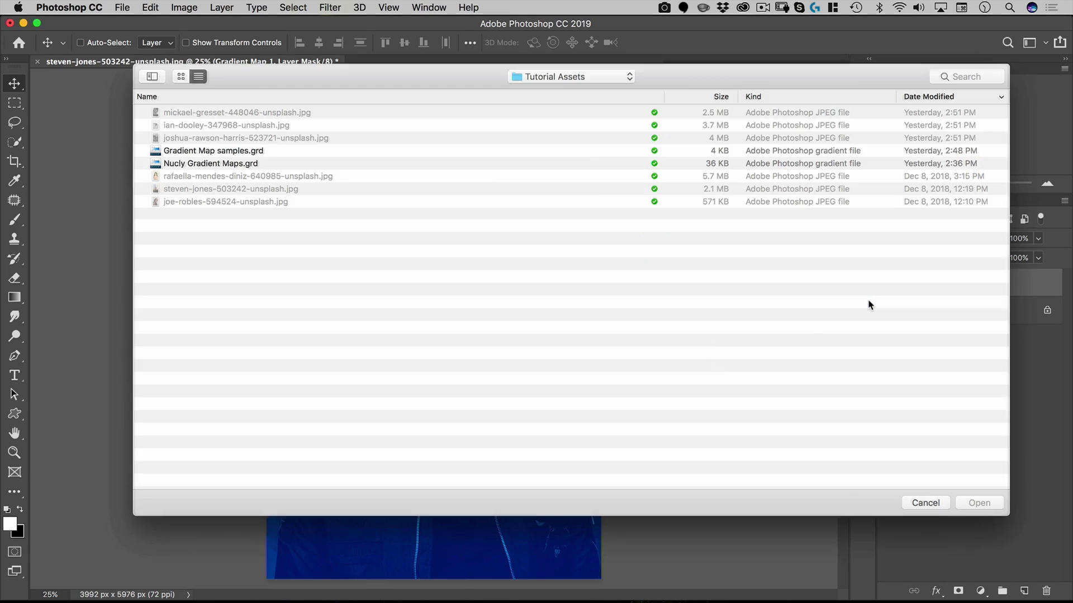
pyautogui.moveTo(355, 63); pyautogui.dragTo(347, 116)
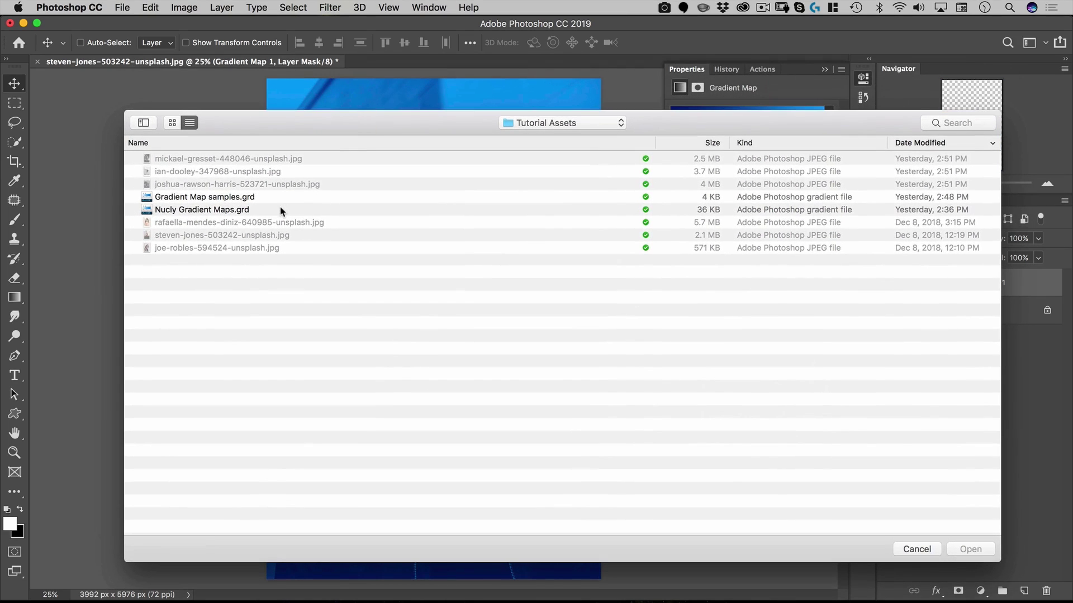
pyautogui.moveTo(278, 116); pyautogui.dragTo(256, 110)
pyautogui.moveTo(979, 106); pyautogui.dragTo(766, 99)
pyautogui.moveTo(242, 115); pyautogui.dragTo(315, 116)
pyautogui.click(314, 113)
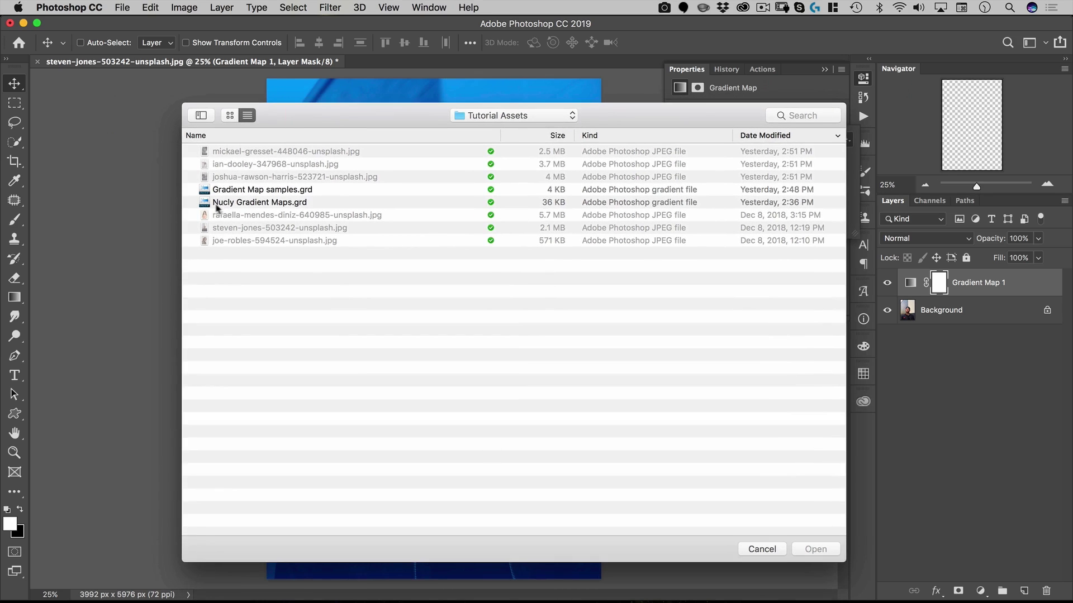
pyautogui.click(231, 203)
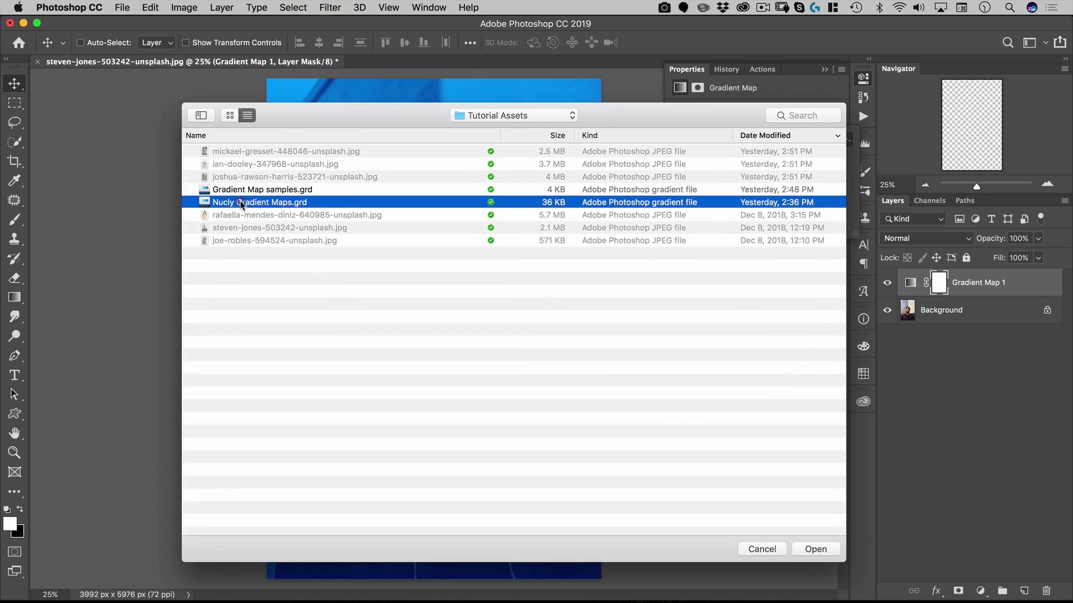
pyautogui.click(810, 549)
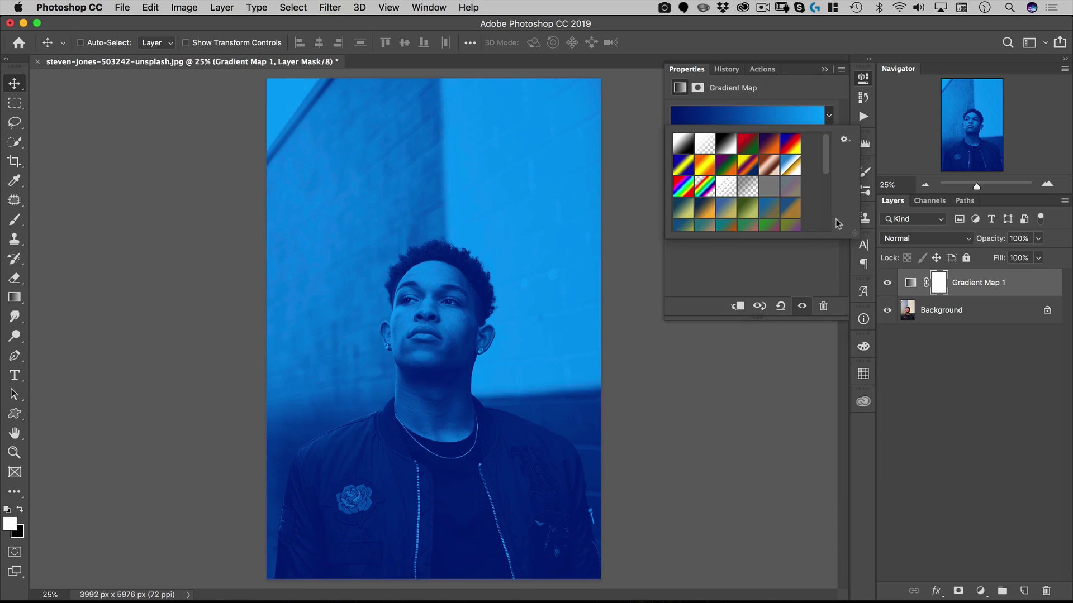
# Apply the neutral grey gradient preset in Soft Light mode and toggle the layer to compare
pyautogui.moveTo(854, 237); pyautogui.dragTo(850, 455)
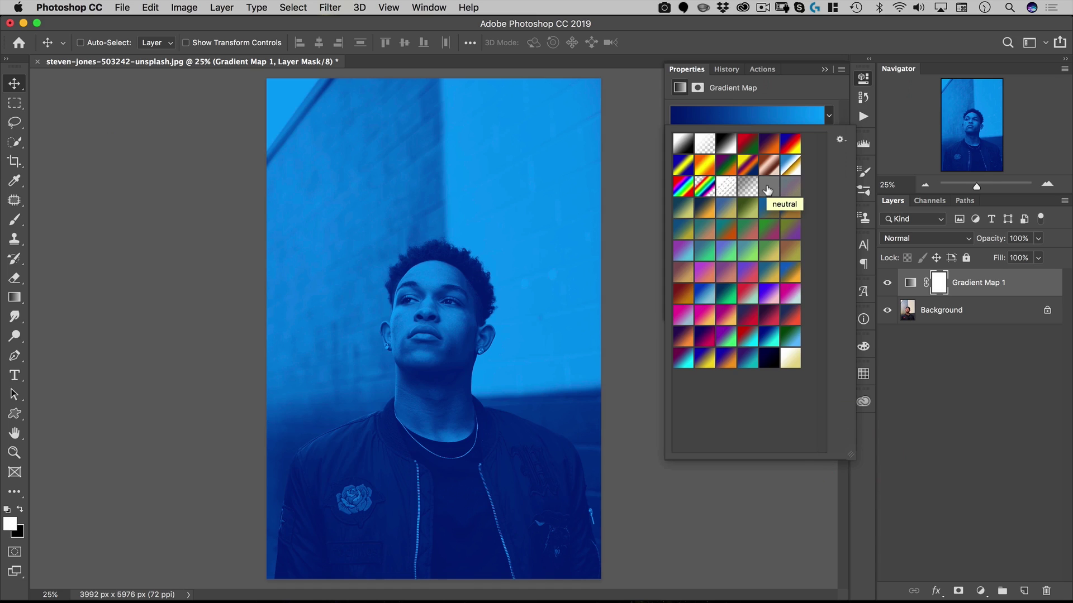
pyautogui.click(767, 190)
pyautogui.click(923, 240)
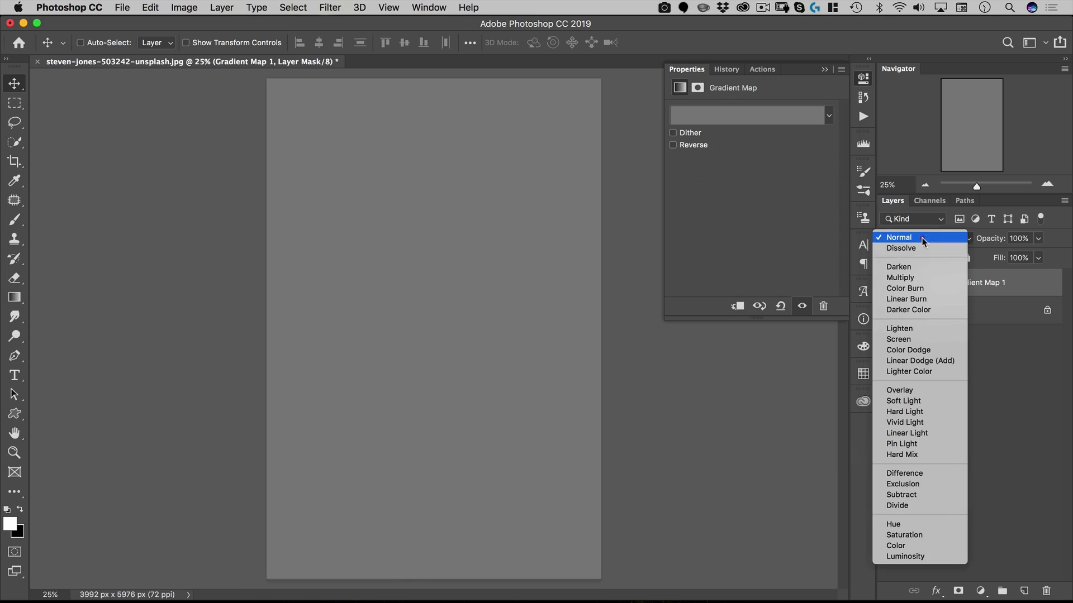
pyautogui.click(905, 401)
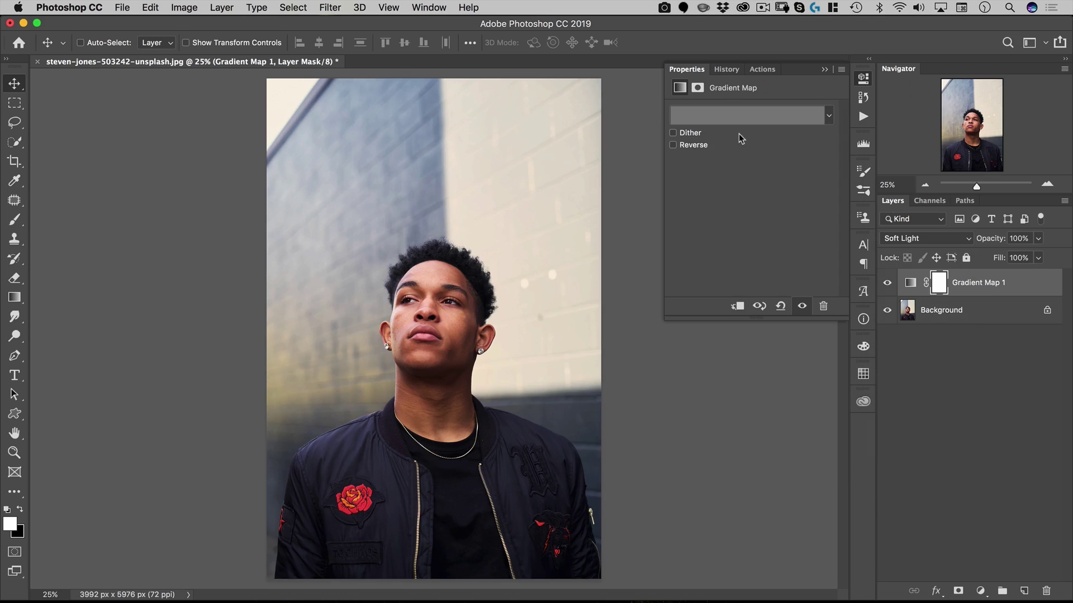
pyautogui.click(887, 283)
pyautogui.click(887, 284)
pyautogui.click(886, 283)
pyautogui.click(887, 283)
# Edit the neutral gradient's left stop colour, trying dark red shades for the shadows
pyautogui.click(737, 114)
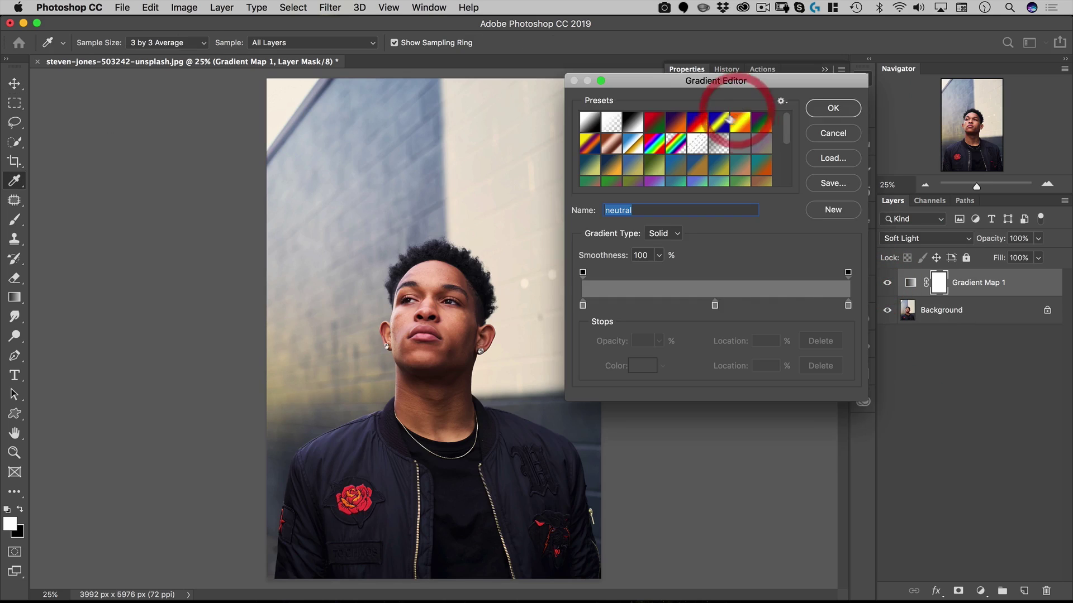
pyautogui.moveTo(659, 77); pyautogui.dragTo(718, 58)
pyautogui.click(641, 283)
pyautogui.click(701, 343)
pyautogui.moveTo(658, 162); pyautogui.dragTo(664, 134)
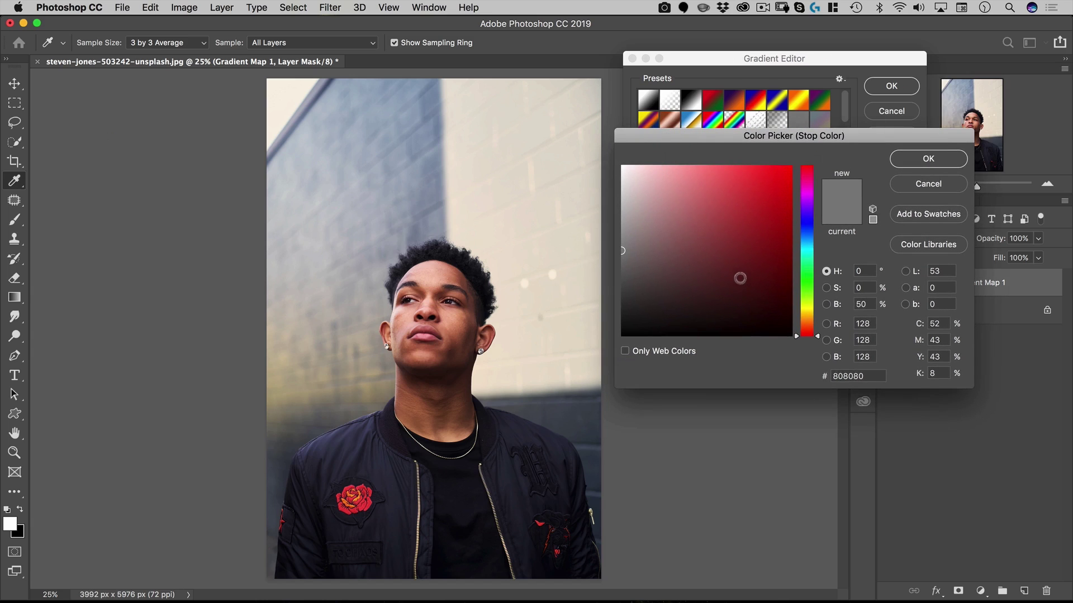
pyautogui.click(741, 276)
pyautogui.click(750, 280)
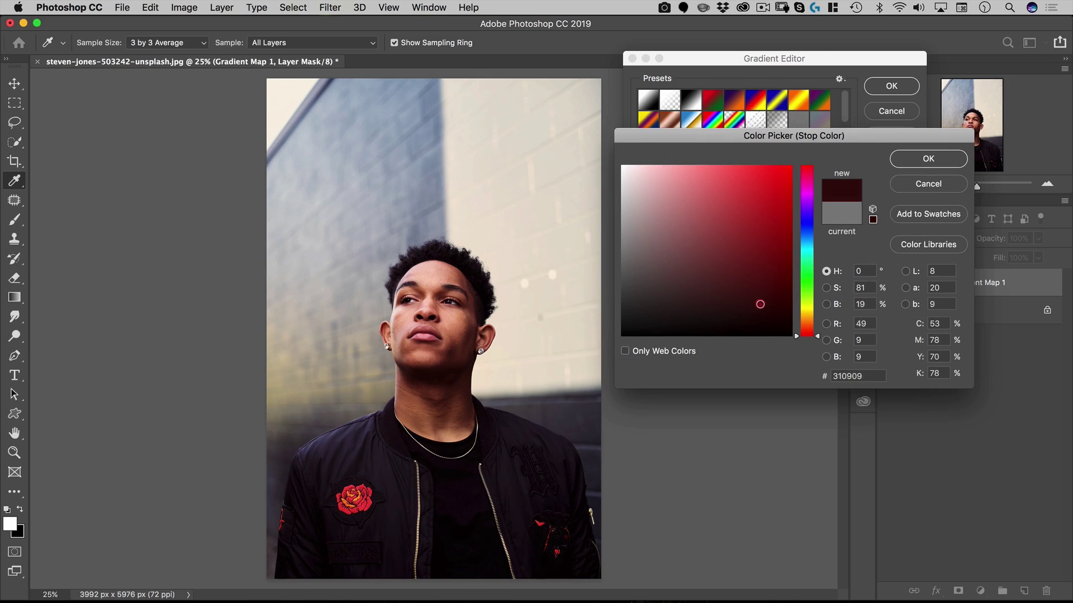
pyautogui.click(760, 268)
pyautogui.moveTo(754, 278)
pyautogui.mouseDown()
pyautogui.moveTo(749, 292)
pyautogui.moveTo(810, 218)
pyautogui.moveTo(810, 231)
pyautogui.moveTo(759, 264)
pyautogui.mouseUp()
# Try cyan, black and light blue, then set the left stop to deep blue #2750a3
pyautogui.click(810, 241)
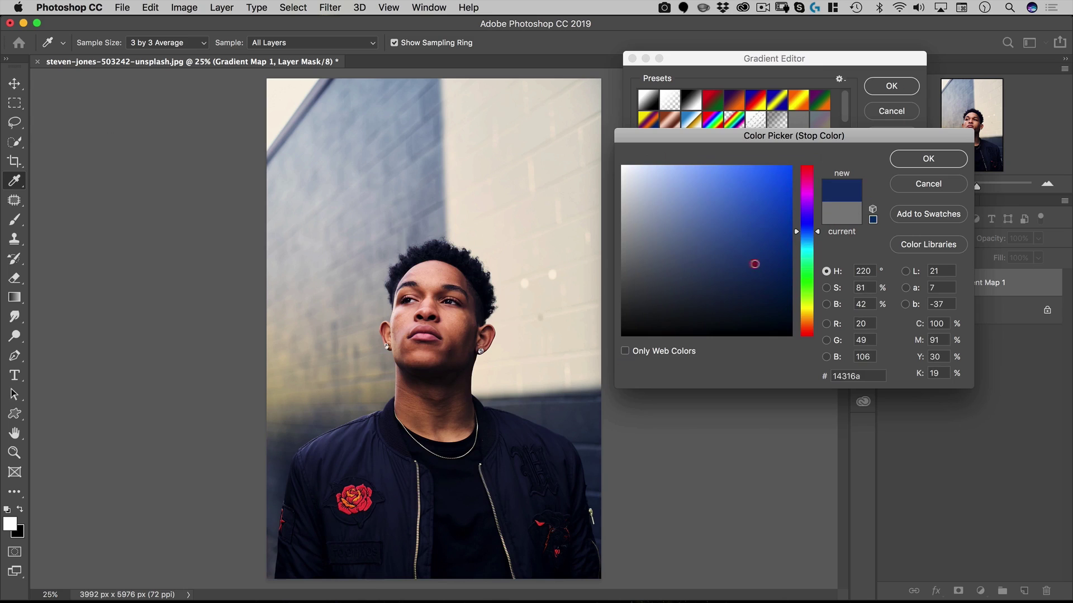
pyautogui.click(670, 262)
pyautogui.moveTo(671, 262); pyautogui.dragTo(780, 255)
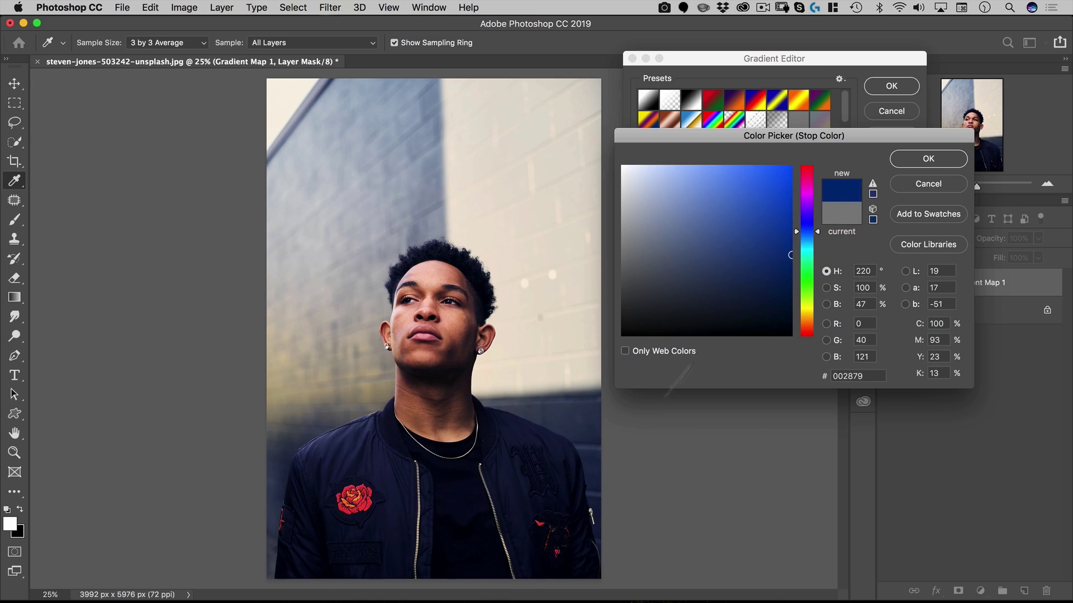
pyautogui.moveTo(726, 255); pyautogui.dragTo(734, 335)
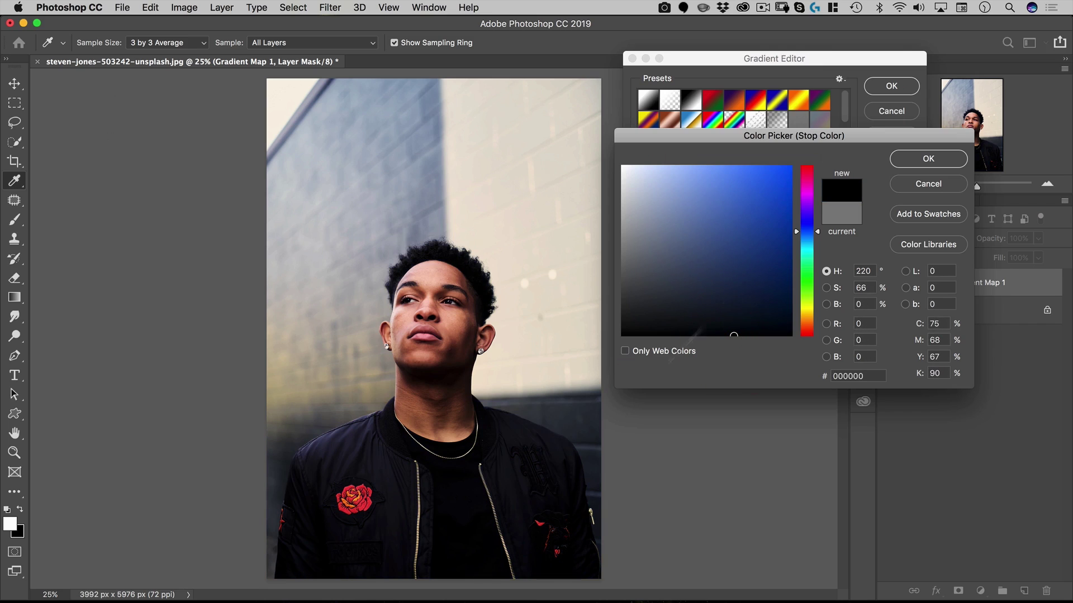
pyautogui.moveTo(726, 307); pyautogui.dragTo(659, 166)
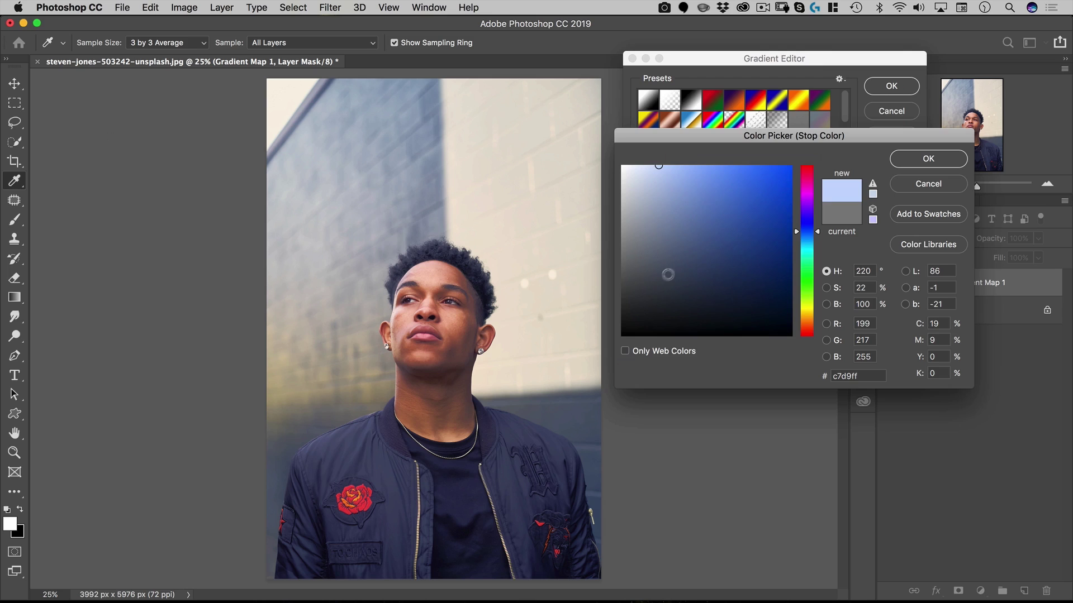
pyautogui.click(750, 227)
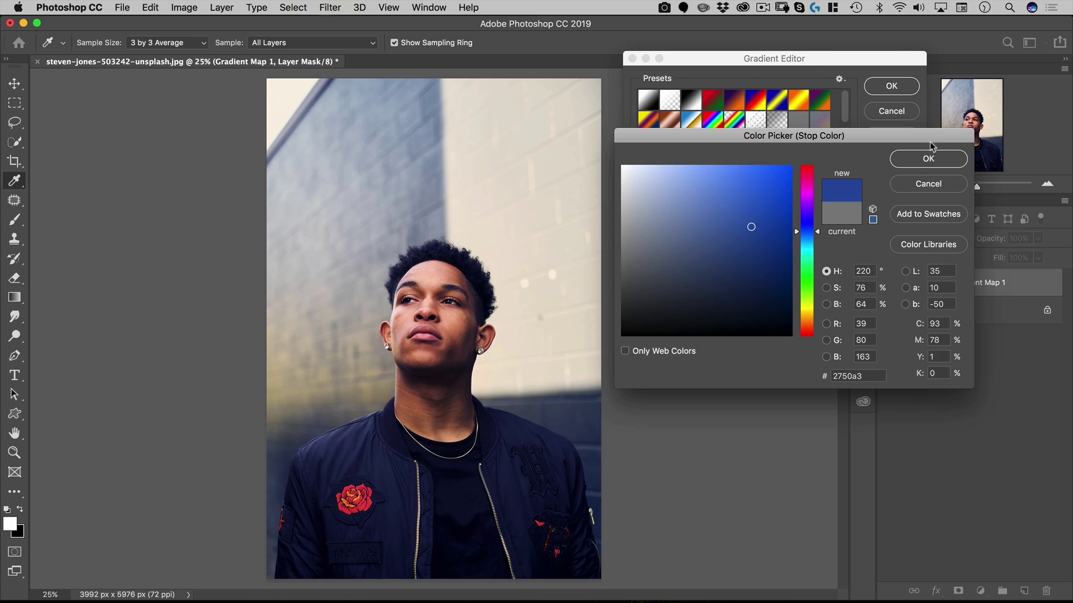
pyautogui.click(928, 159)
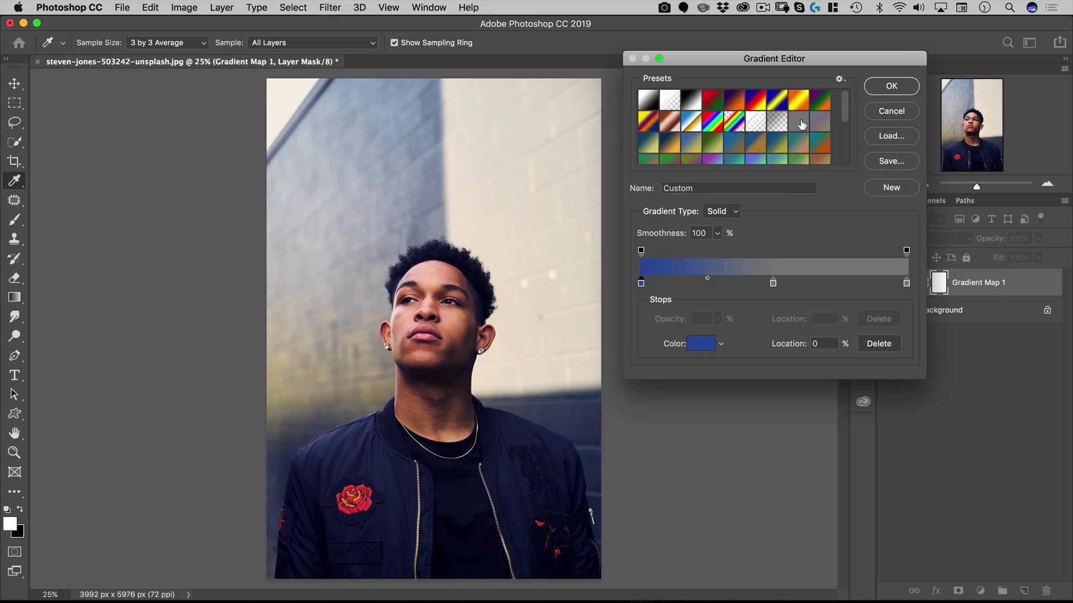
# Enlarge the preset list and try blue-to-yellow, blue to gold, green and blue yellow 3 presets
pyautogui.moveTo(846, 106); pyautogui.dragTo(845, 133)
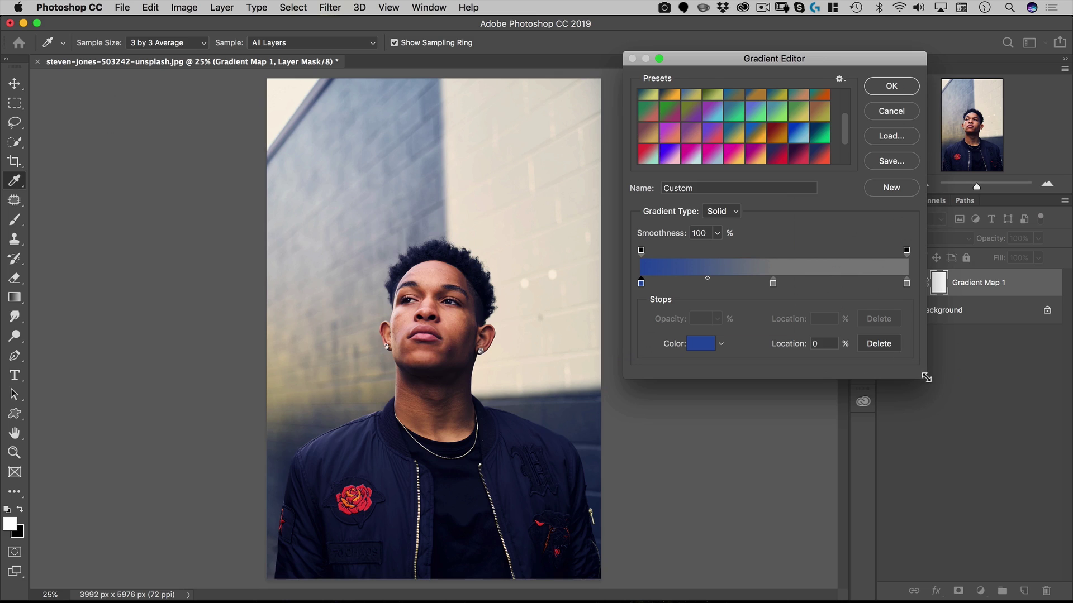
pyautogui.moveTo(922, 374); pyautogui.dragTo(913, 500)
pyautogui.moveTo(733, 51); pyautogui.dragTo(678, 43)
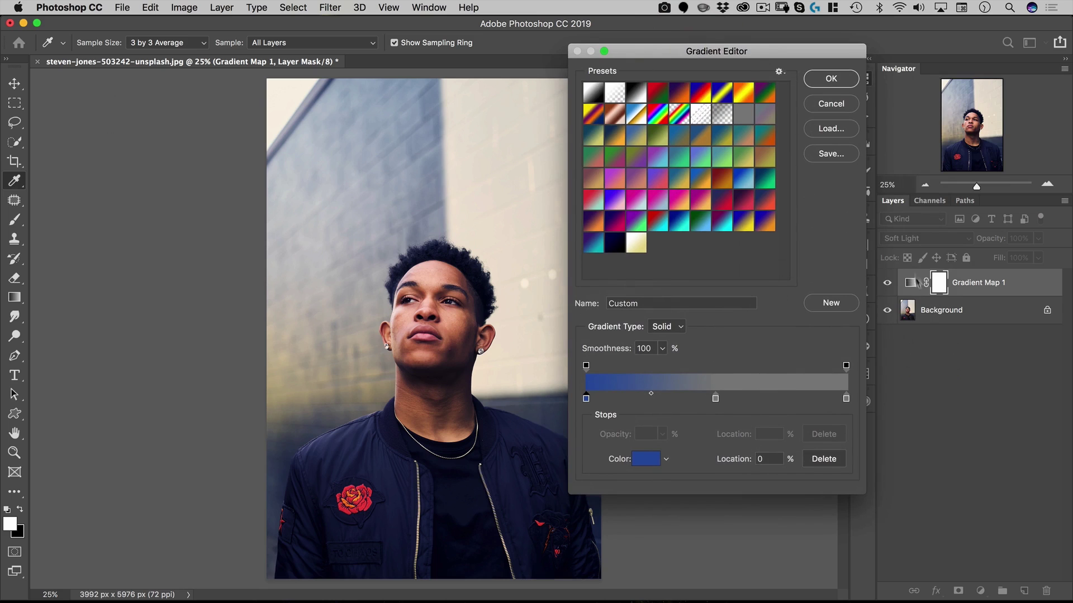
pyautogui.click(595, 135)
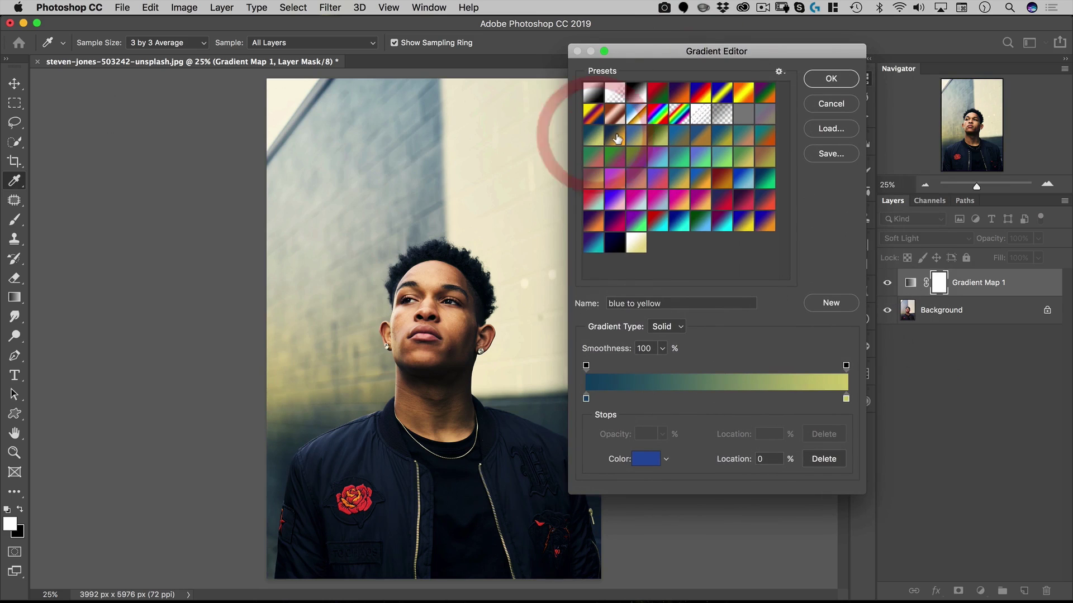
pyautogui.click(615, 135)
pyautogui.click(636, 136)
pyautogui.click(658, 135)
pyautogui.click(679, 135)
pyautogui.click(701, 137)
pyautogui.click(722, 136)
# Try the blue green, green yellow, orange yellow, pink orange, magenta orange, purple red and blue orange presets
pyautogui.moveTo(643, 50); pyautogui.dragTo(678, 70)
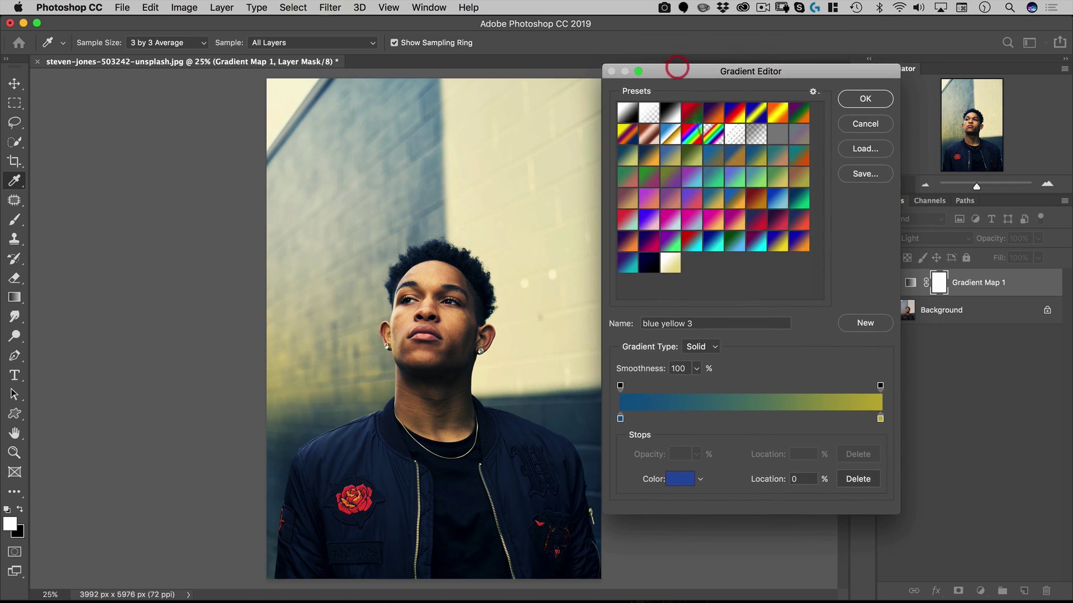
pyautogui.click(779, 179)
pyautogui.click(778, 177)
pyautogui.click(799, 177)
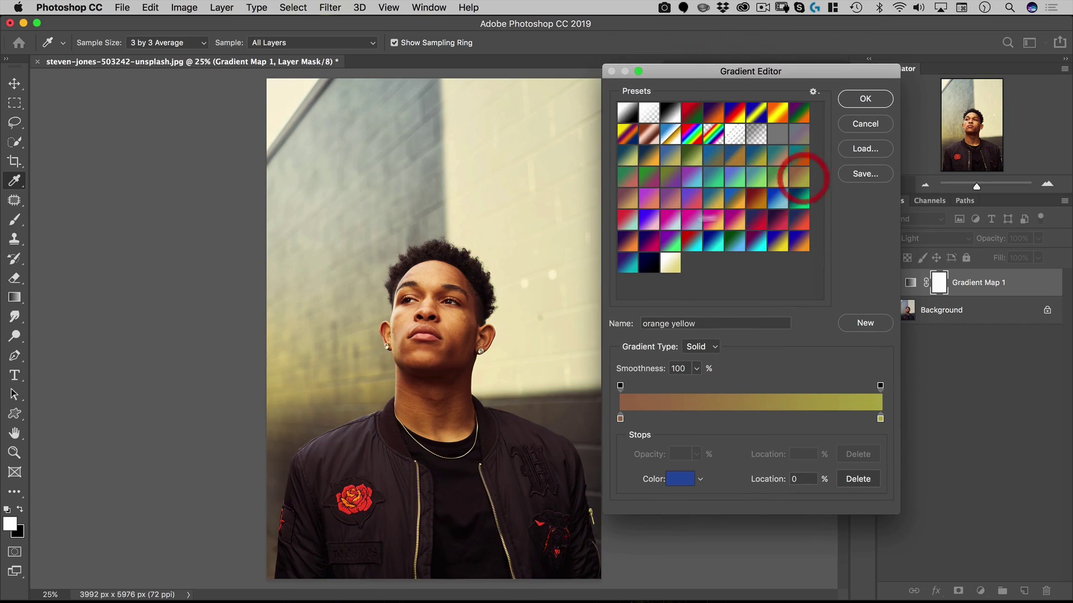
pyautogui.click(649, 199)
pyautogui.click(648, 200)
pyautogui.click(670, 199)
pyautogui.click(692, 199)
pyautogui.click(712, 199)
pyautogui.click(733, 199)
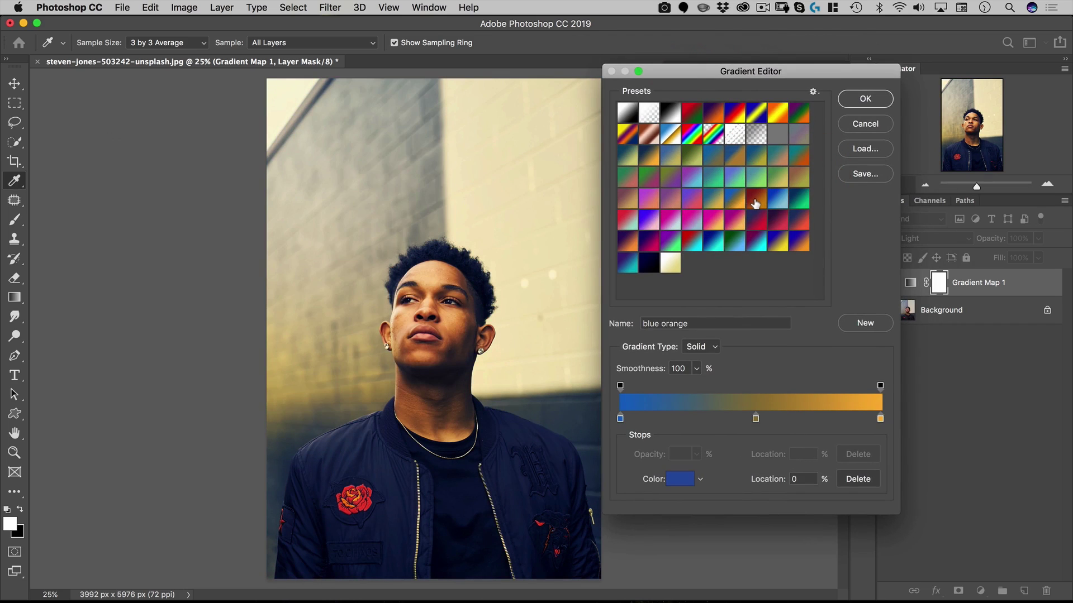
# Compare the warm, Bright Blue and dark blue to green presets, settling on warm red-to-orange
pyautogui.click(756, 201)
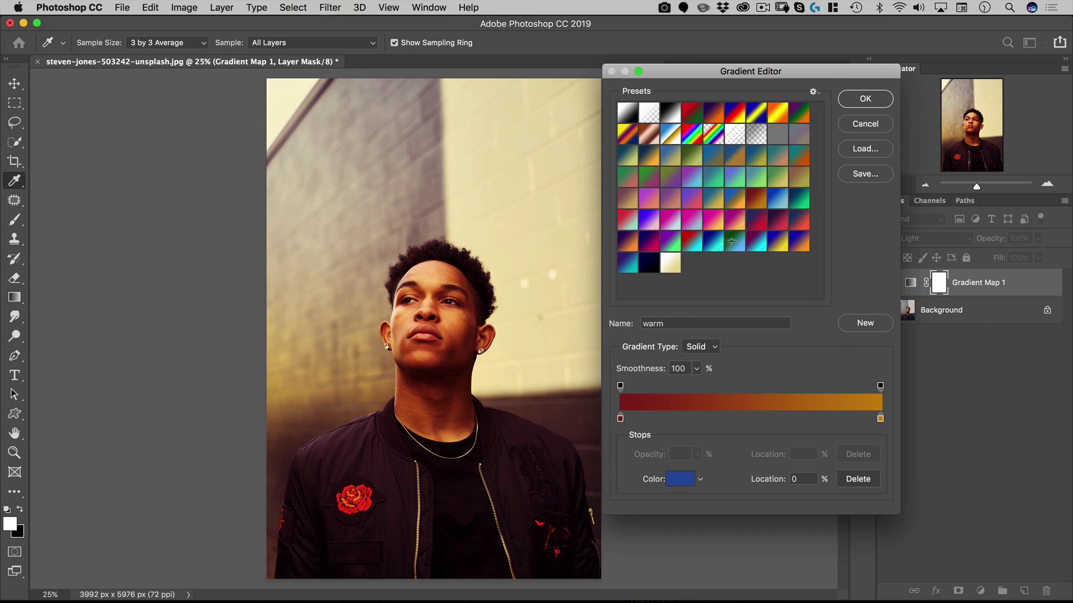
pyautogui.click(777, 201)
pyautogui.click(797, 198)
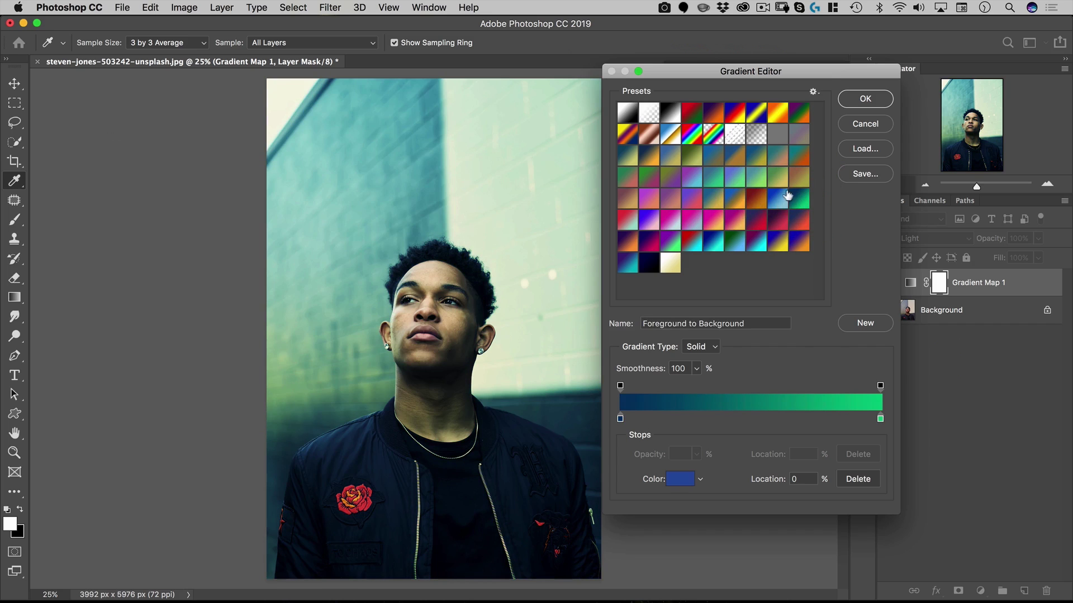
pyautogui.click(758, 202)
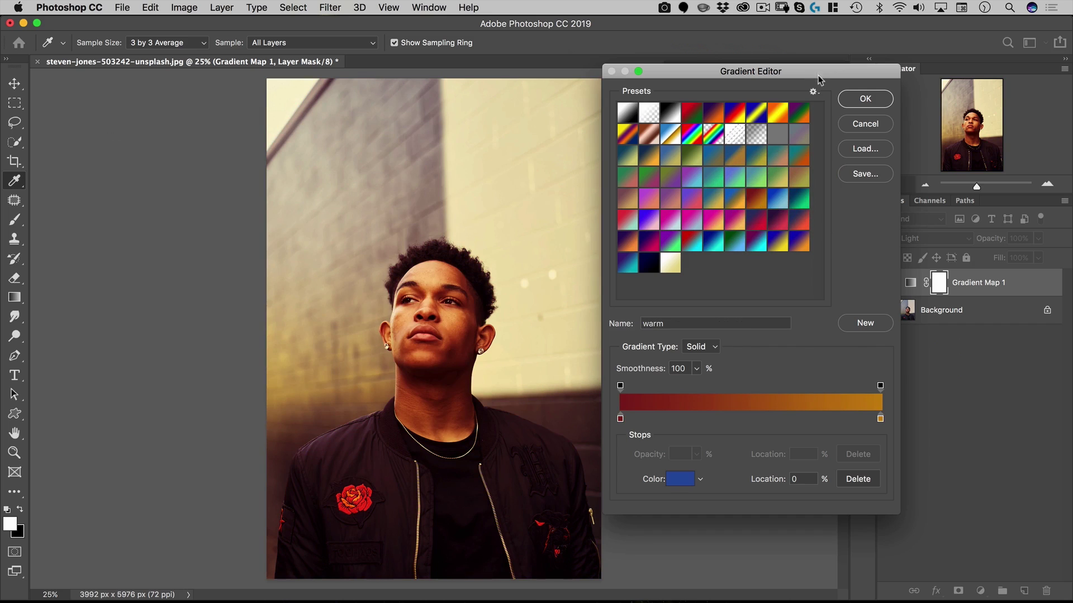
pyautogui.moveTo(819, 80); pyautogui.dragTo(739, 80)
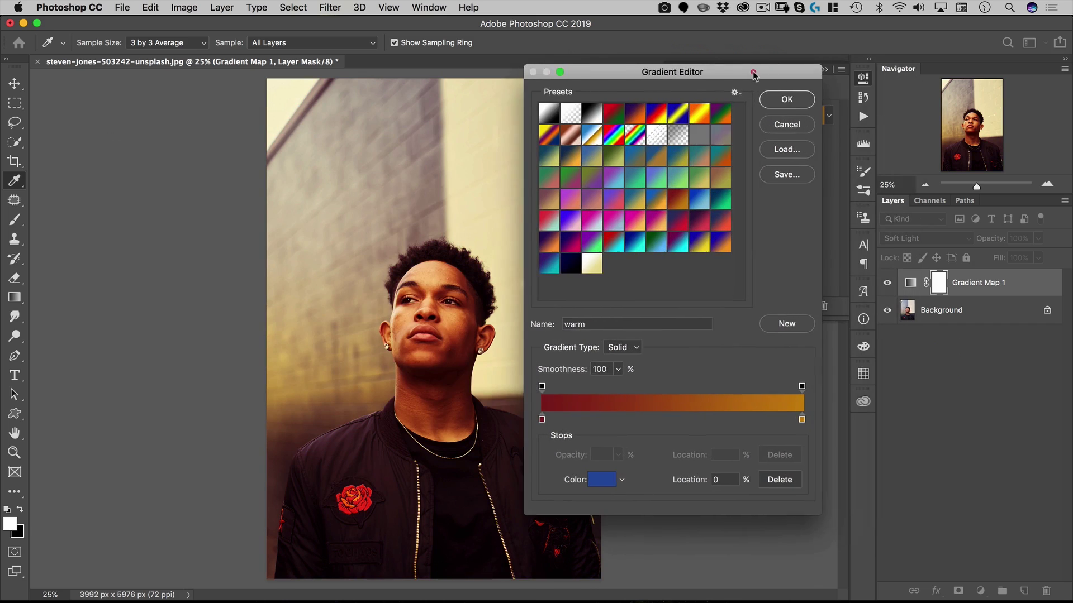
# Keep the warm gradient and switch Gradient Map 1 to Normal blending
pyautogui.click(788, 99)
pyautogui.click(917, 238)
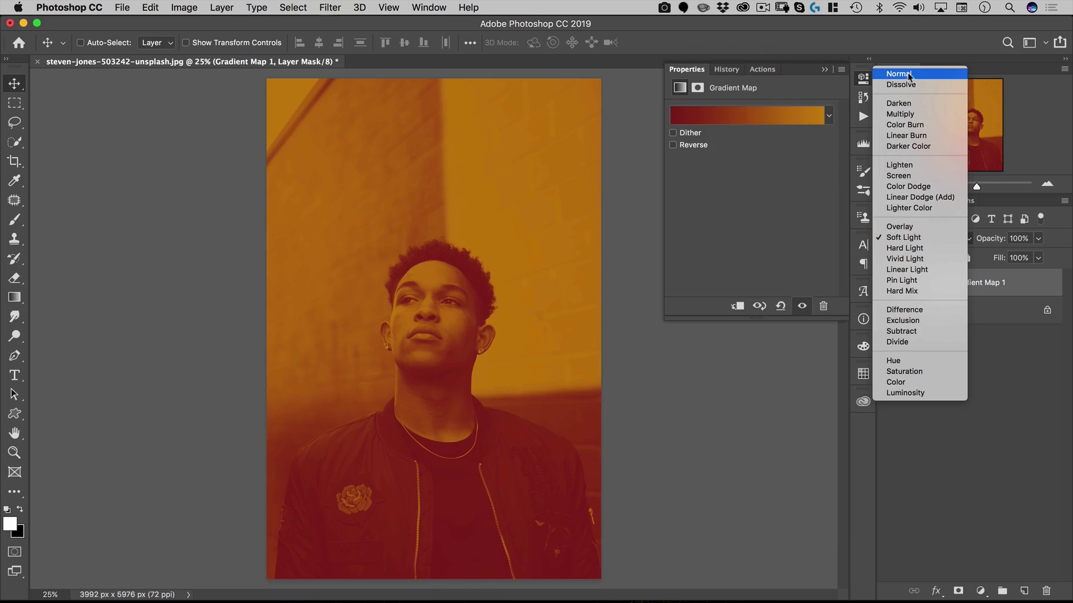
pyautogui.click(906, 75)
# Try the blue, pink offwhite, bright pink, magenta gold, purple to gold and blue orange presets
pyautogui.click(759, 119)
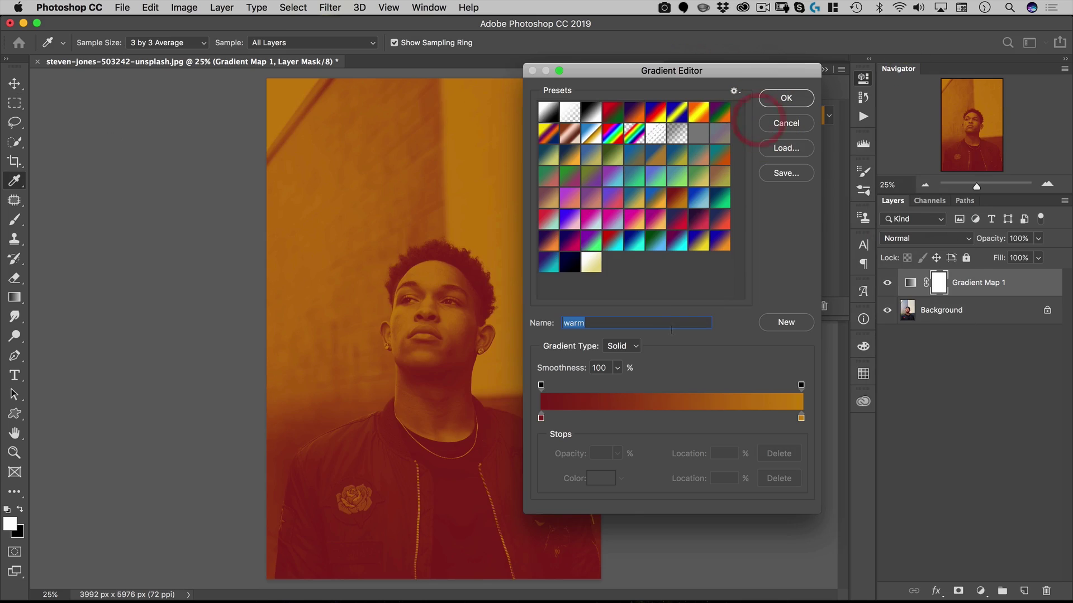
pyautogui.click(697, 197)
pyautogui.click(720, 197)
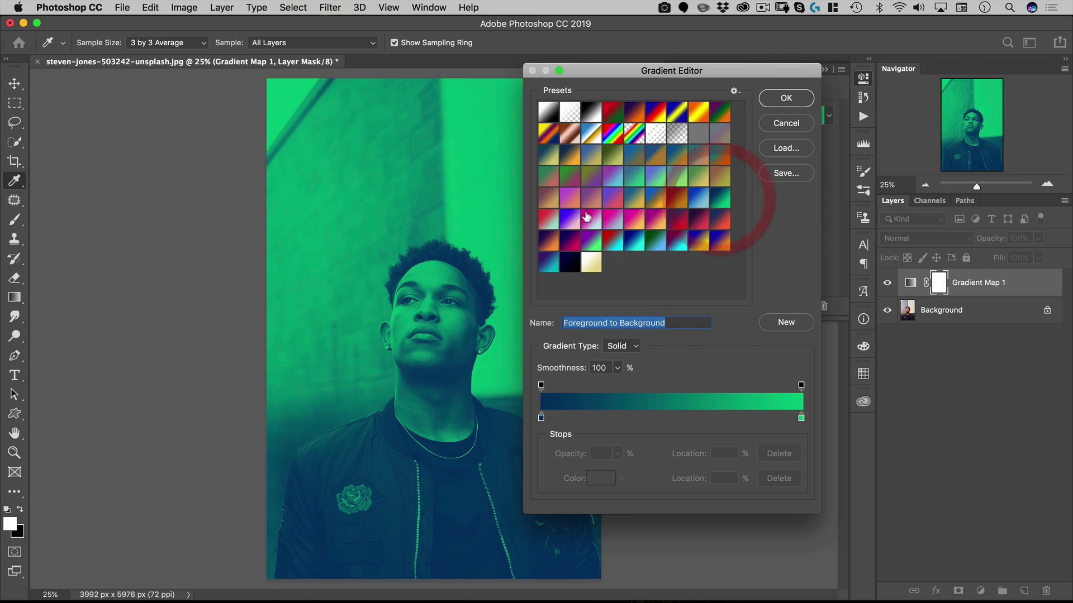
pyautogui.moveTo(598, 80); pyautogui.dragTo(733, 73)
pyautogui.click(683, 212)
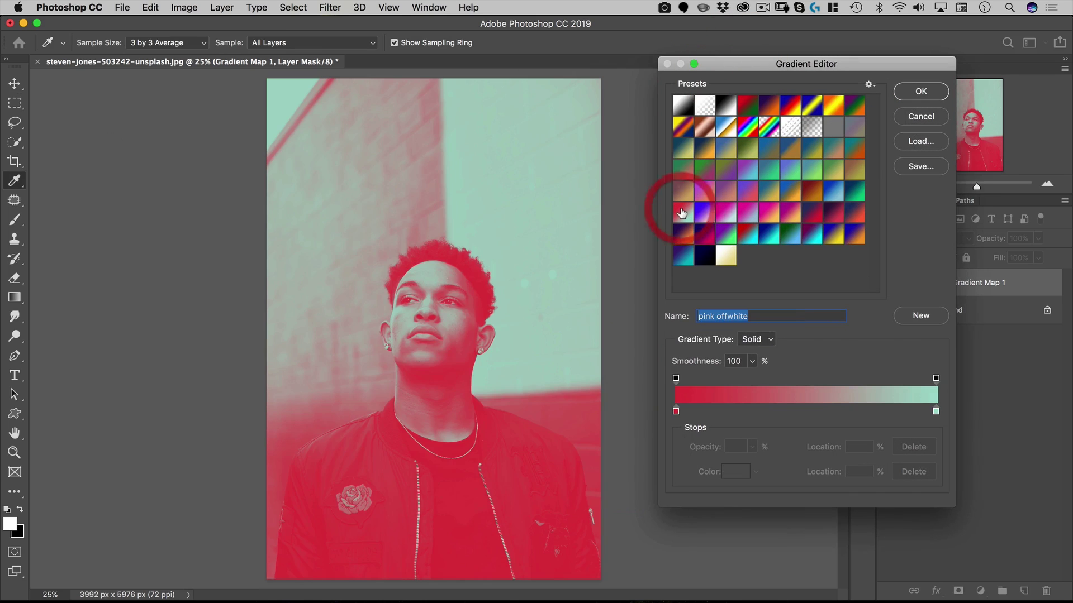
pyautogui.click(705, 215)
pyautogui.click(726, 217)
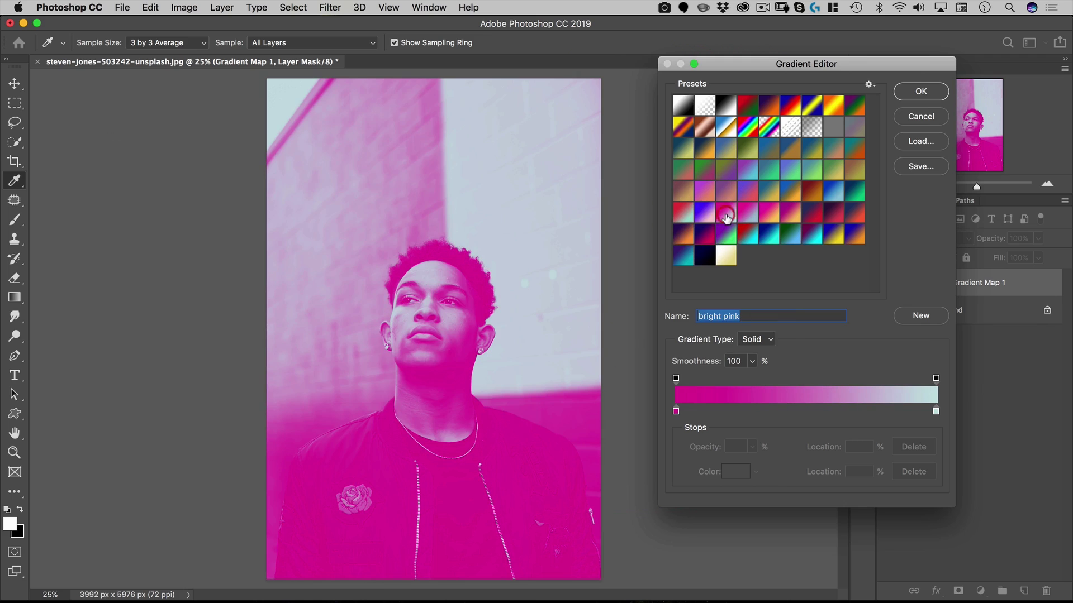
pyautogui.click(747, 218)
pyautogui.click(769, 219)
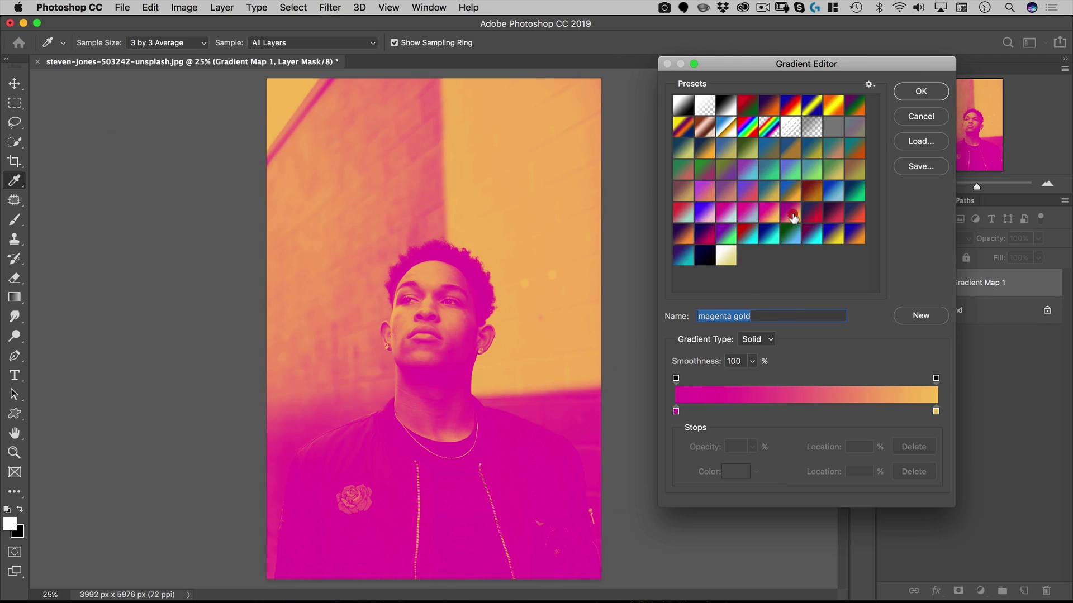
pyautogui.click(793, 222)
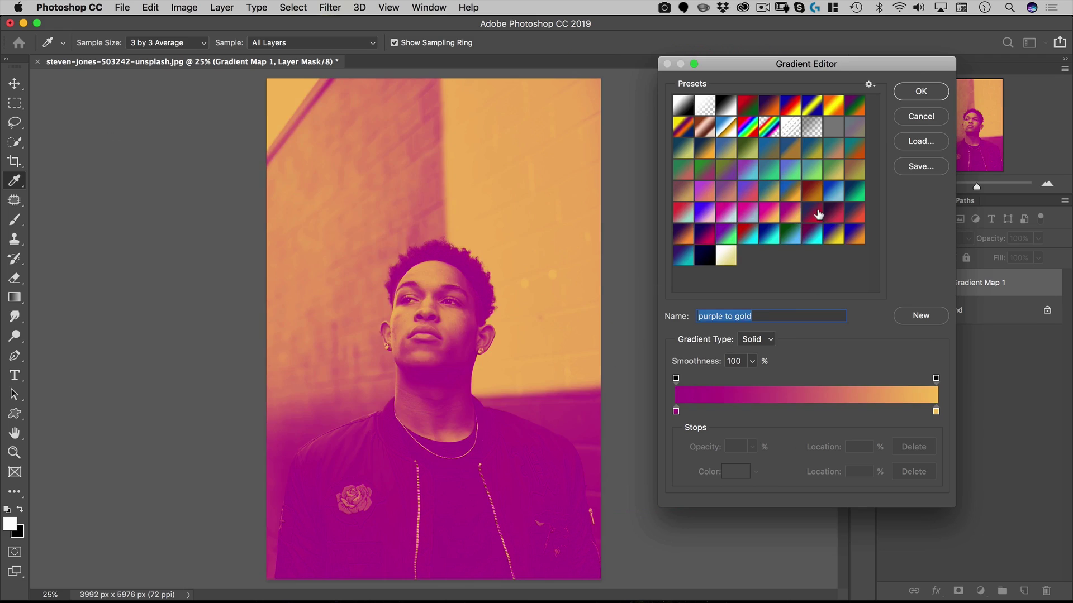
pyautogui.click(818, 215)
pyautogui.click(833, 215)
pyautogui.click(856, 214)
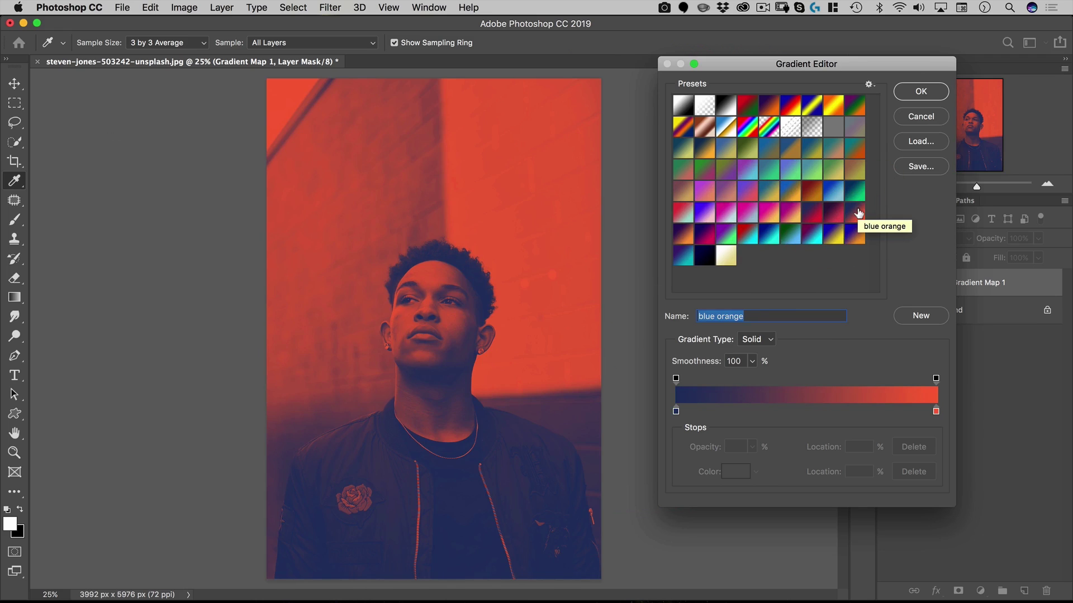
# After trying orange, pink-blue and purple green, apply the high contrast indigo-to-magenta preset
pyautogui.moveTo(785, 65); pyautogui.dragTo(751, 54)
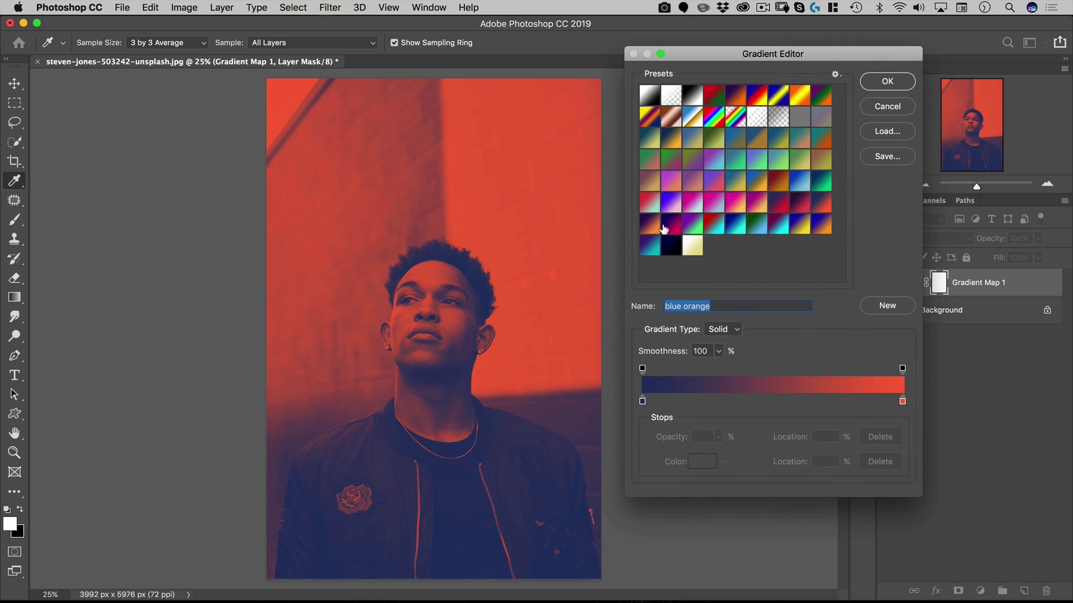
pyautogui.click(650, 230)
pyautogui.click(672, 226)
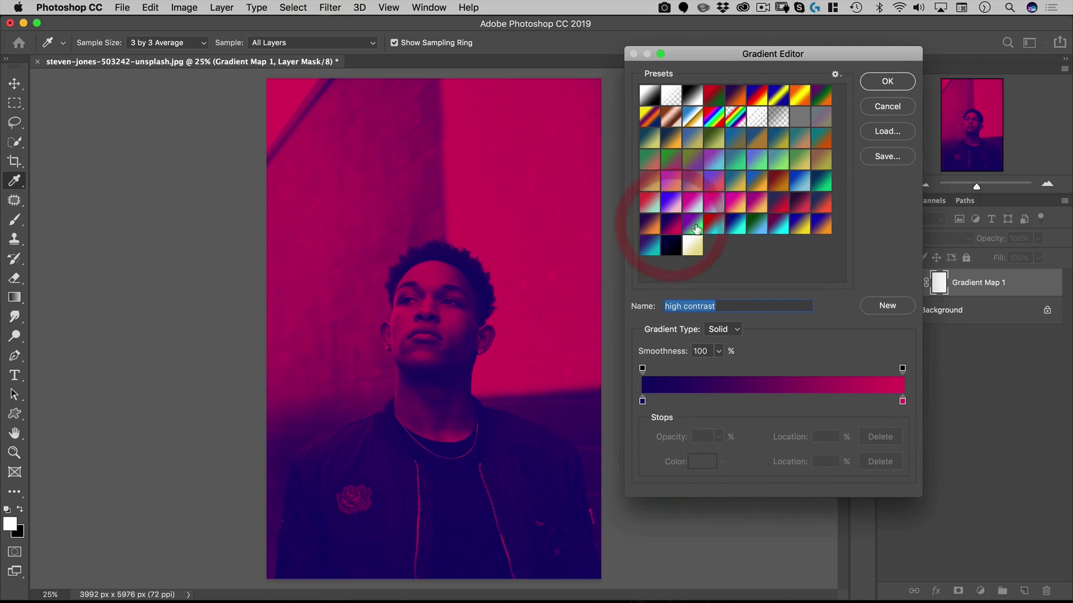
pyautogui.click(696, 227)
pyautogui.click(673, 227)
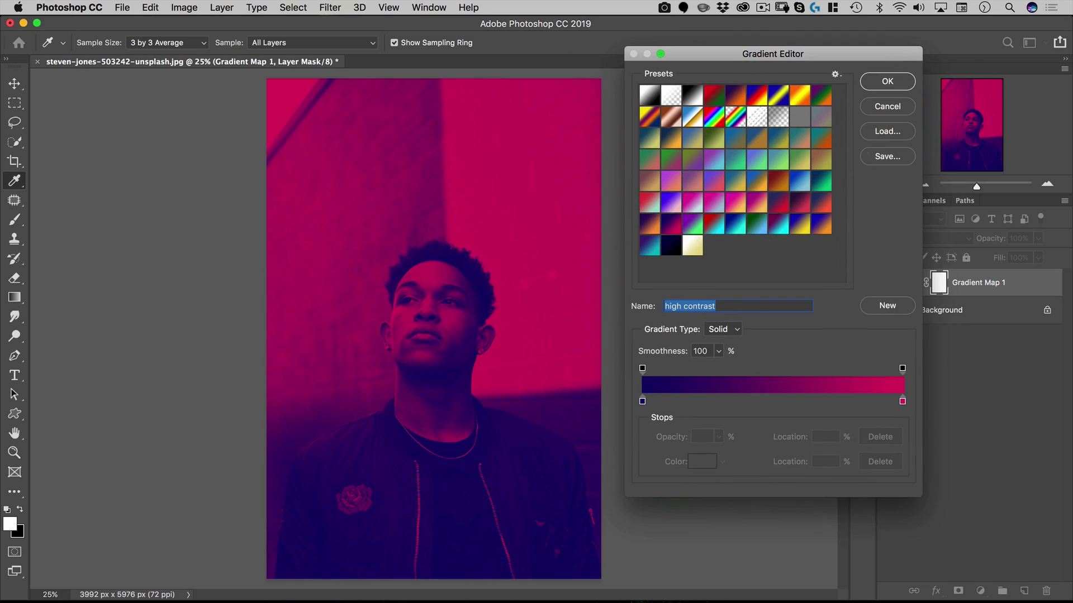
pyautogui.click(887, 81)
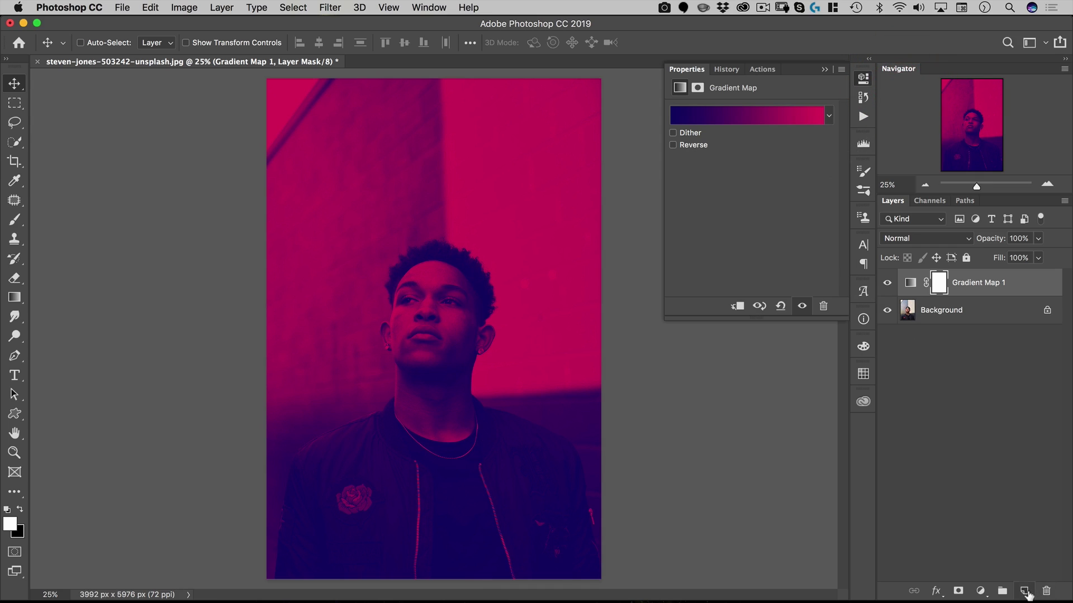
# Fill a thin, wide rectangular bar with white on a new layer above the gradient map
pyautogui.click(1025, 591)
pyautogui.click(15, 103)
pyautogui.moveTo(349, 216); pyautogui.dragTo(415, 227)
pyautogui.press('d')
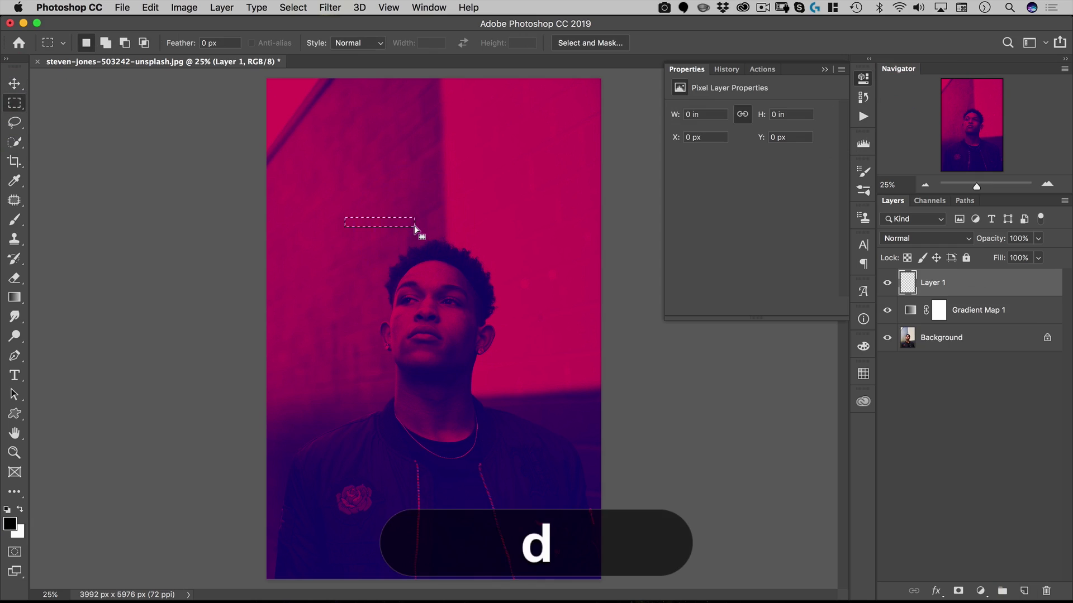
pyautogui.press('cmd+BackSpace')
pyautogui.press('cmd+d')
# Duplicate the white bar and rotate the copy 90° to form a cross
pyautogui.press('cmd+v')
pyautogui.press('super+j')
pyautogui.press('super+t')
pyautogui.press('super+shift+t')
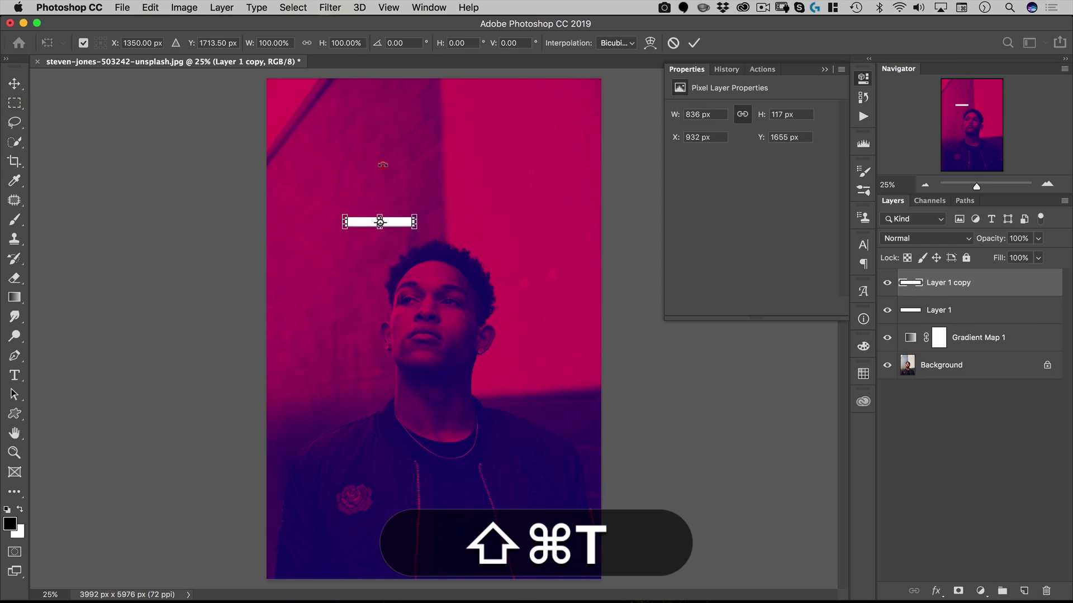
pyautogui.moveTo(415, 254); pyautogui.dragTo(411, 201)
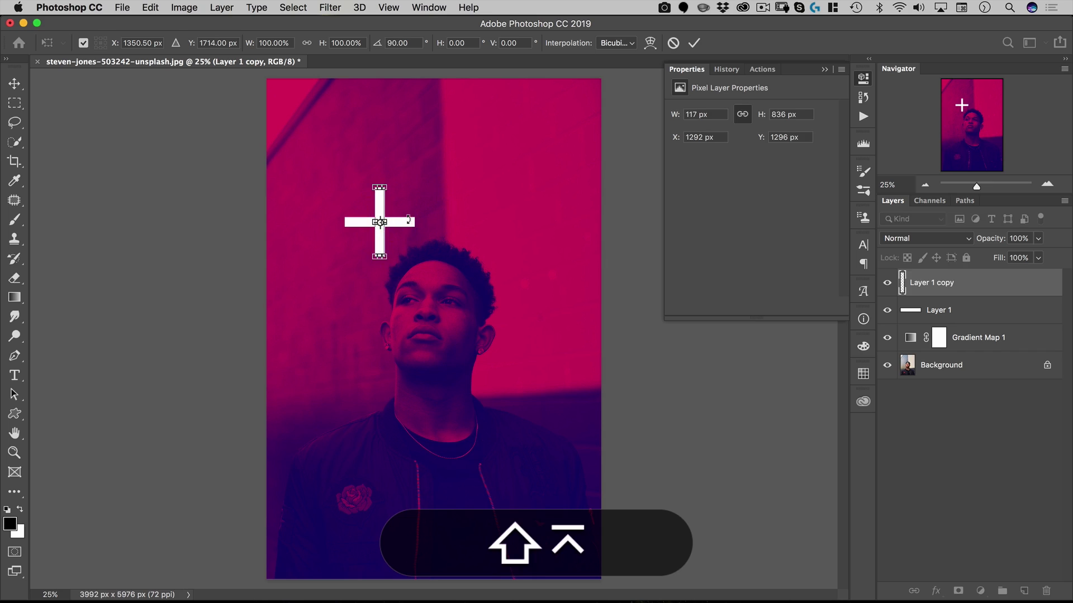
pyautogui.press('Return')
# Shorten the vertical bar from its centre to 467 px high
pyautogui.press('super+t')
pyautogui.press('super+space')
pyautogui.moveTo(380, 212); pyautogui.dragTo(426, 187)
pyautogui.press('alt')
pyautogui.moveTo(304, 150); pyautogui.dragTo(305, 190)
pyautogui.press('Return')
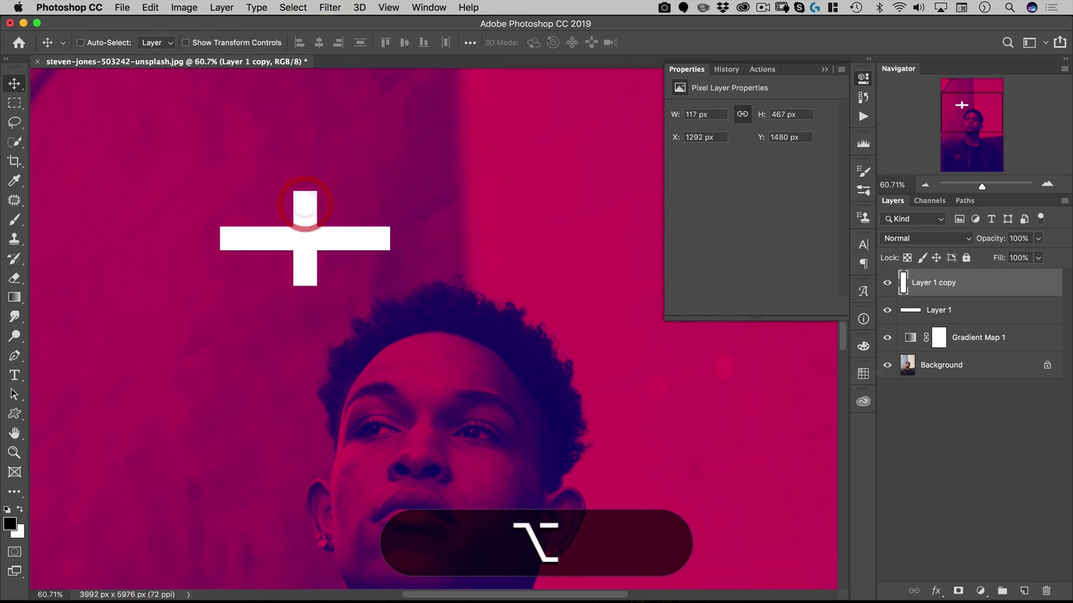
# Delete the horizontal bar and rebuild the cross from a rotated copy of the vertical bar
pyautogui.click(994, 313)
pyautogui.press('Delete')
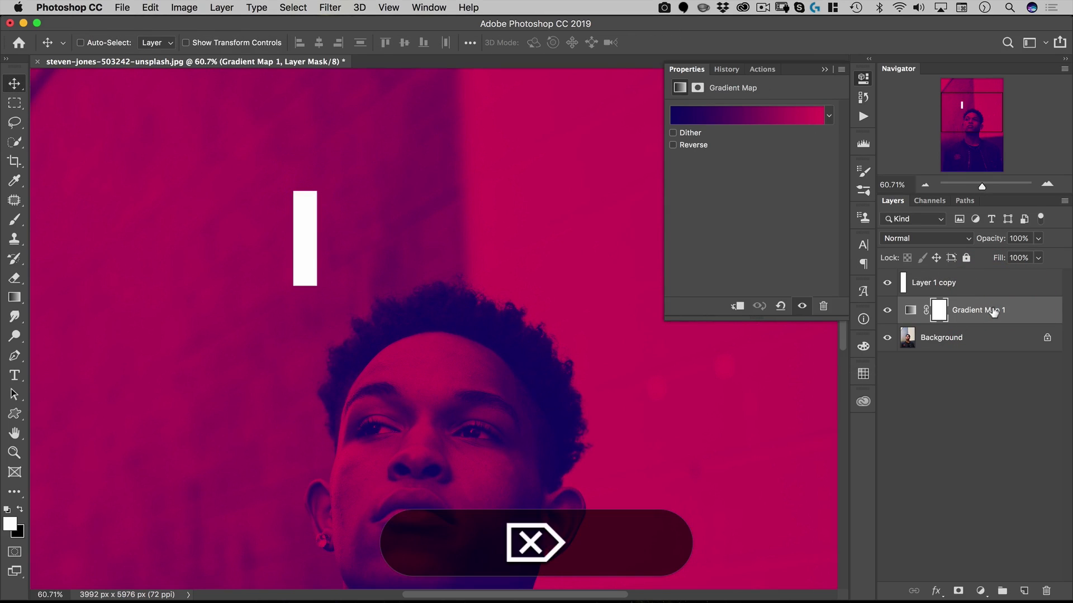
pyautogui.click(983, 289)
pyautogui.press('super+j')
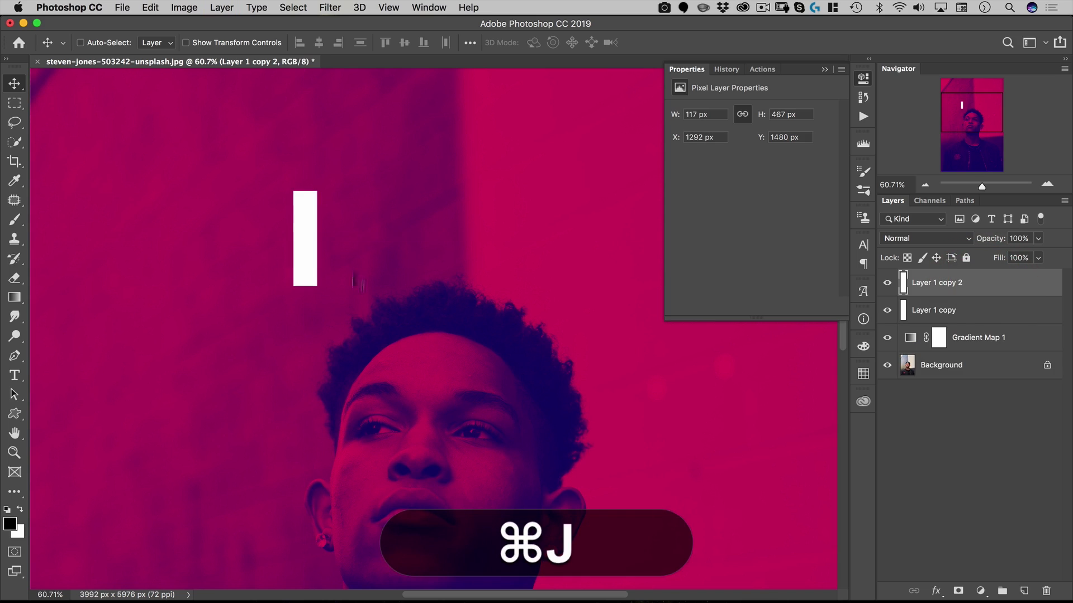
pyautogui.press('super+t')
pyautogui.moveTo(330, 185); pyautogui.dragTo(270, 204)
pyautogui.doubleClick(311, 232)
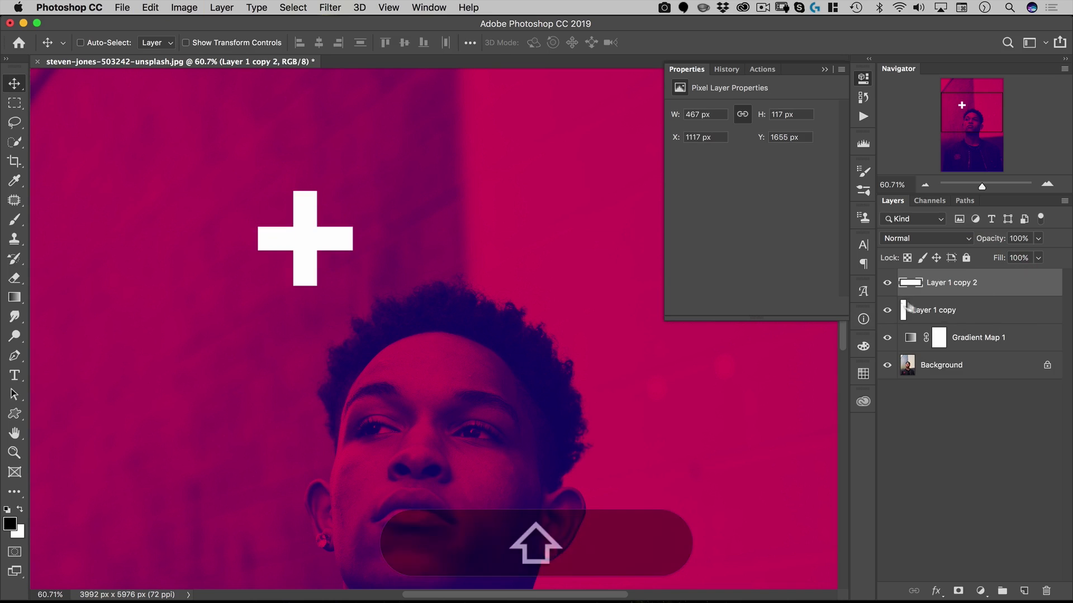
# Merge both cross layers and rotate the cross 45° into an X
pyautogui.keyDown('shift'); pyautogui.click(946, 310); pyautogui.keyUp('shift')
pyautogui.press('shift+super+e')
pyautogui.press('super+t')
pyautogui.moveTo(380, 204); pyautogui.dragTo(334, 155)
pyautogui.press('Return')
# Move the X to eye level left of the face and duplicate it onto the other side
pyautogui.scroll(-5, 428, 255)
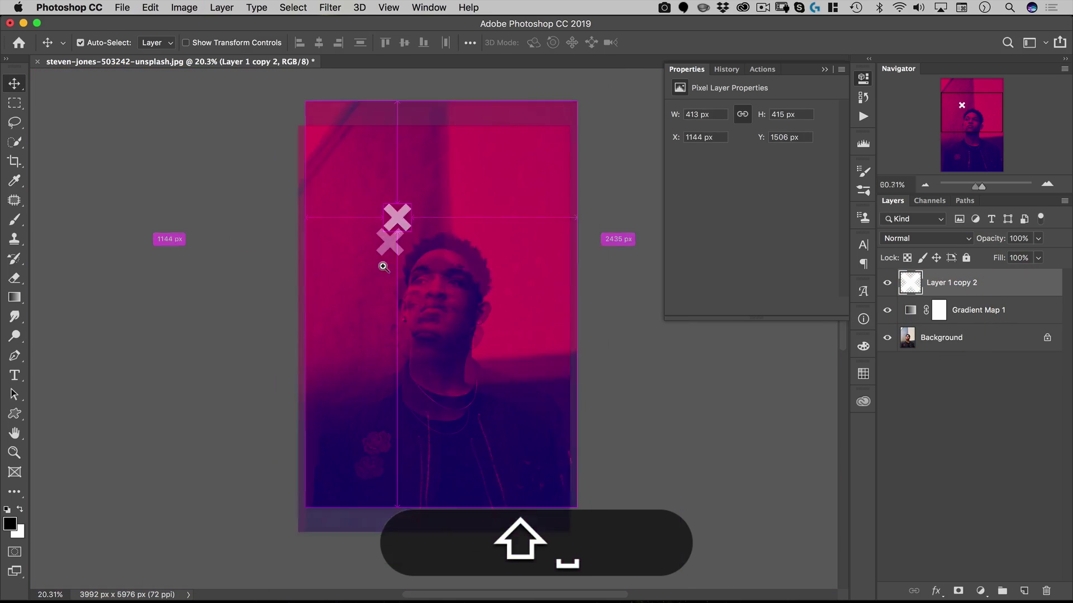
pyautogui.scroll(2, 428, 254)
pyautogui.moveTo(383, 246); pyautogui.dragTo(455, 340)
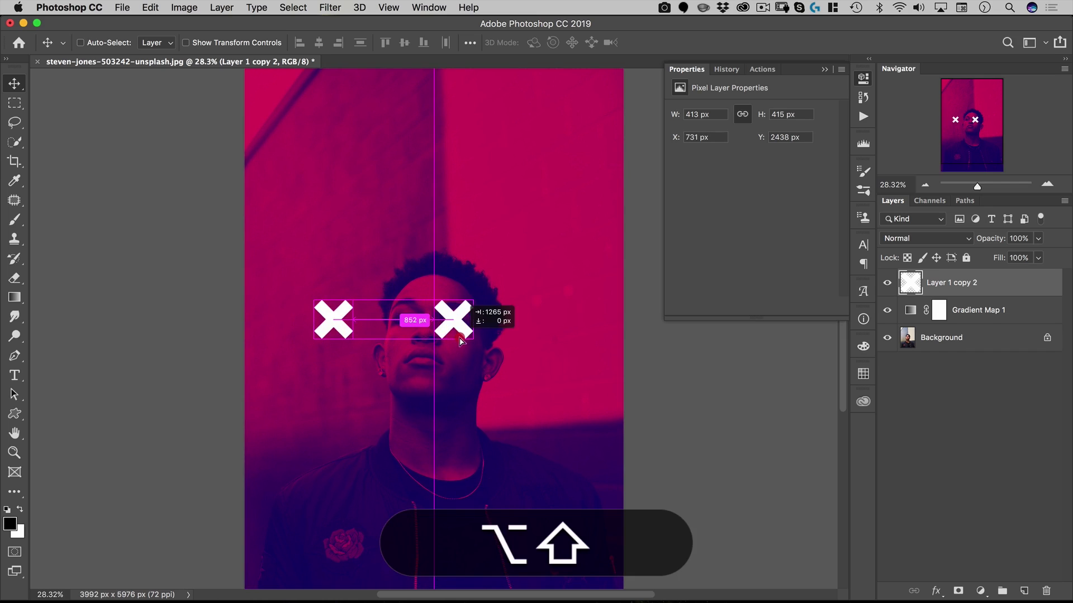
pyautogui.moveTo(460, 341); pyautogui.dragTo(525, 242)
# Fill a wide rectangular bar with black on a new layer and move it over the eyes
pyautogui.click(13, 102)
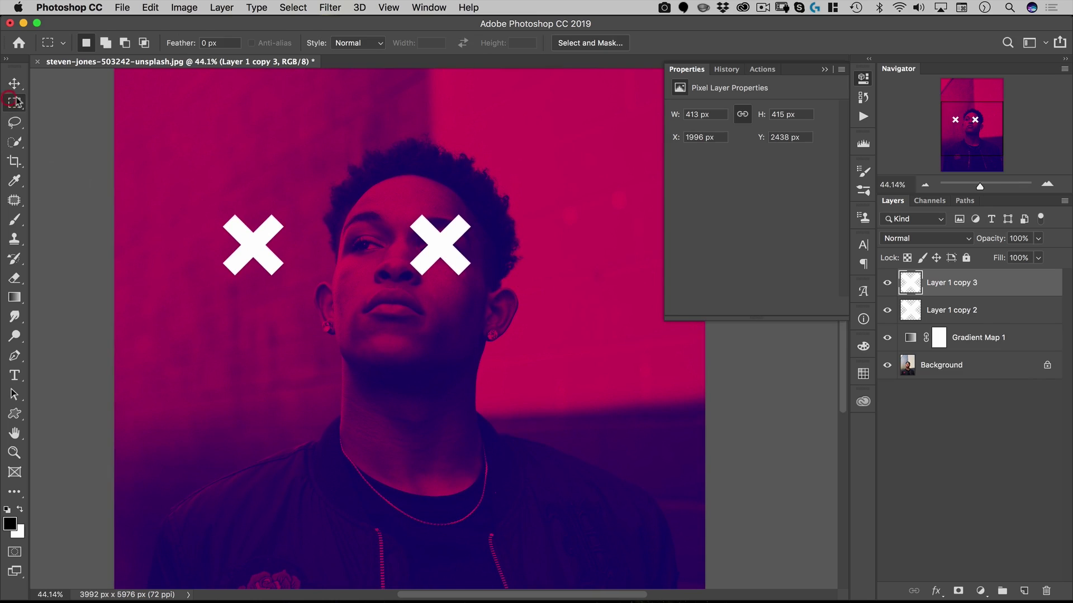
pyautogui.moveTo(183, 425); pyautogui.dragTo(551, 395)
pyautogui.moveTo(205, 370); pyautogui.dragTo(496, 423)
pyautogui.click(1023, 591)
pyautogui.hotkey('alt', 'BackSpace')
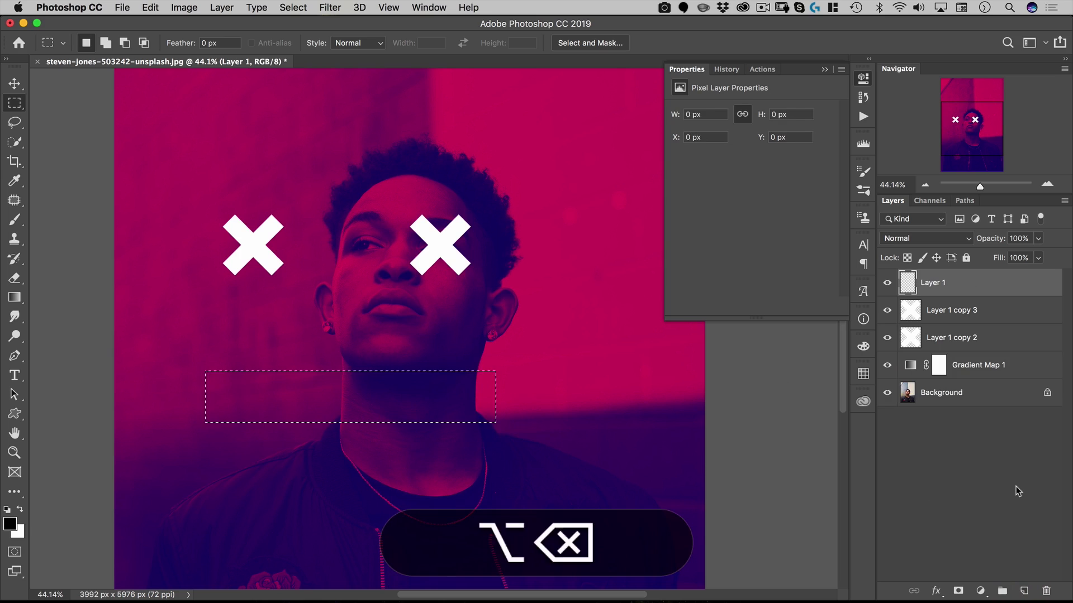
pyautogui.press('super+d')
pyautogui.press('v')
pyautogui.moveTo(398, 334); pyautogui.dragTo(450, 213)
# Move one white X down onto the chin and the other above the man's head
pyautogui.click(967, 311)
pyautogui.moveTo(517, 260); pyautogui.dragTo(458, 443)
pyautogui.click(937, 338)
pyautogui.moveTo(191, 389); pyautogui.dragTo(336, 241)
pyautogui.press('space')
pyautogui.moveTo(451, 270); pyautogui.dragTo(451, 311)
pyautogui.keyDown('super'); pyautogui.click(416, 273); pyautogui.keyUp('super')
pyautogui.keyDown('super'); pyautogui.click(416, 272); pyautogui.keyUp('super')
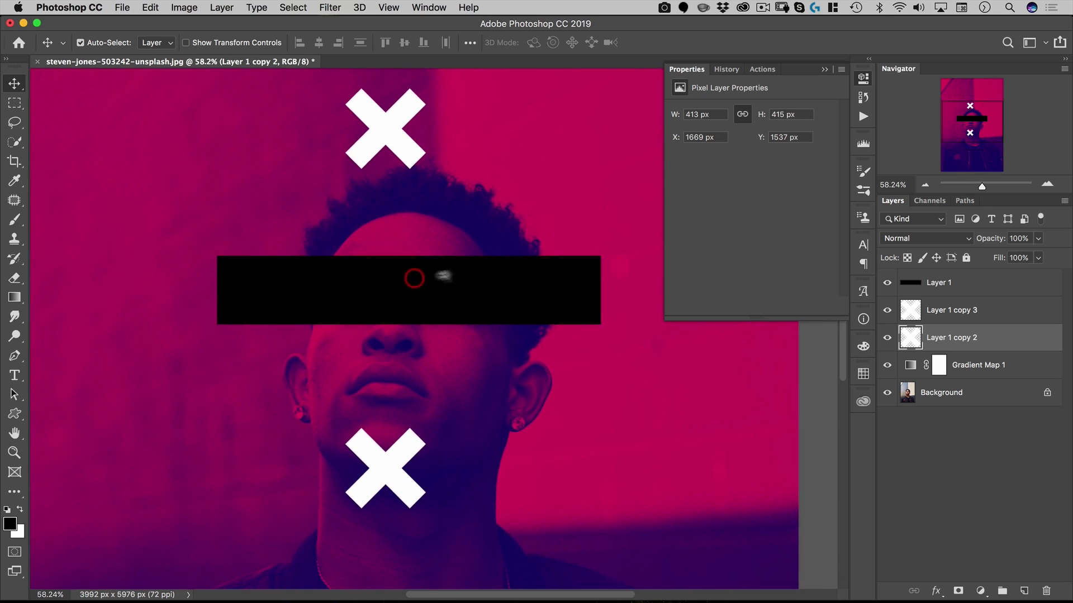
pyautogui.keyDown('alt'); pyautogui.click(426, 300); pyautogui.keyUp('alt')
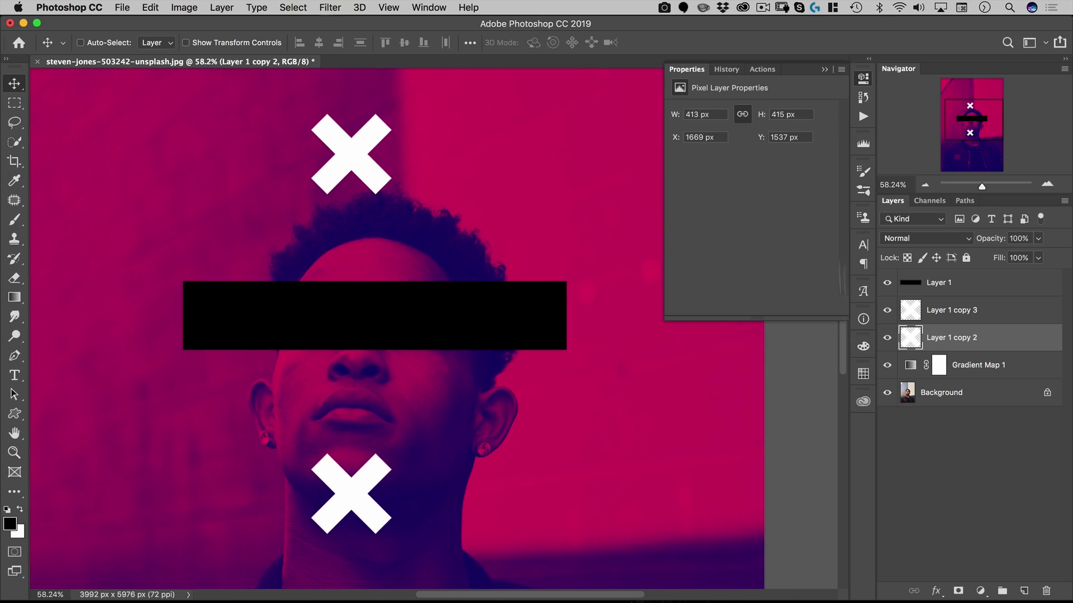
pyautogui.click(862, 78)
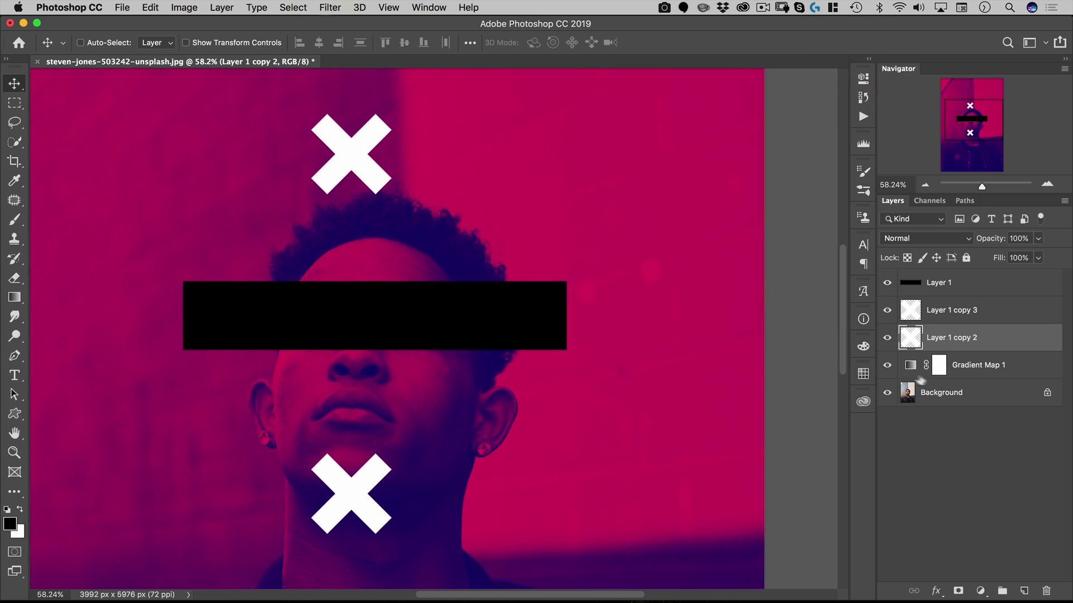
# Delete the black bar and both X layers, leaving Gradient Map 1 selected
pyautogui.keyDown('shift'); pyautogui.click(939, 283); pyautogui.keyUp('shift')
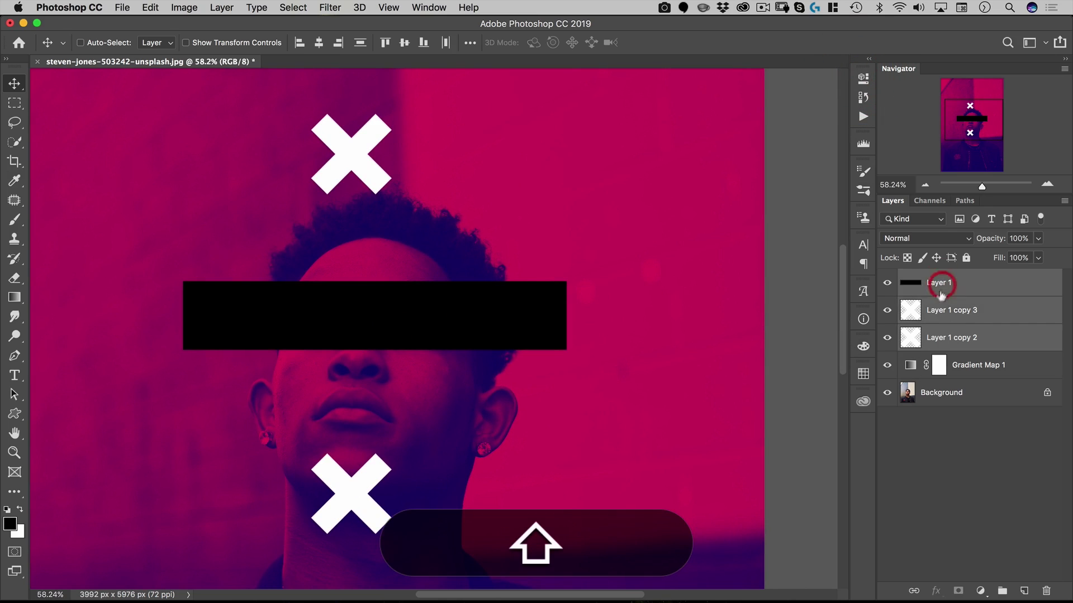
pyautogui.hotkey('shift', 'BackSpace')
pyautogui.click(908, 284)
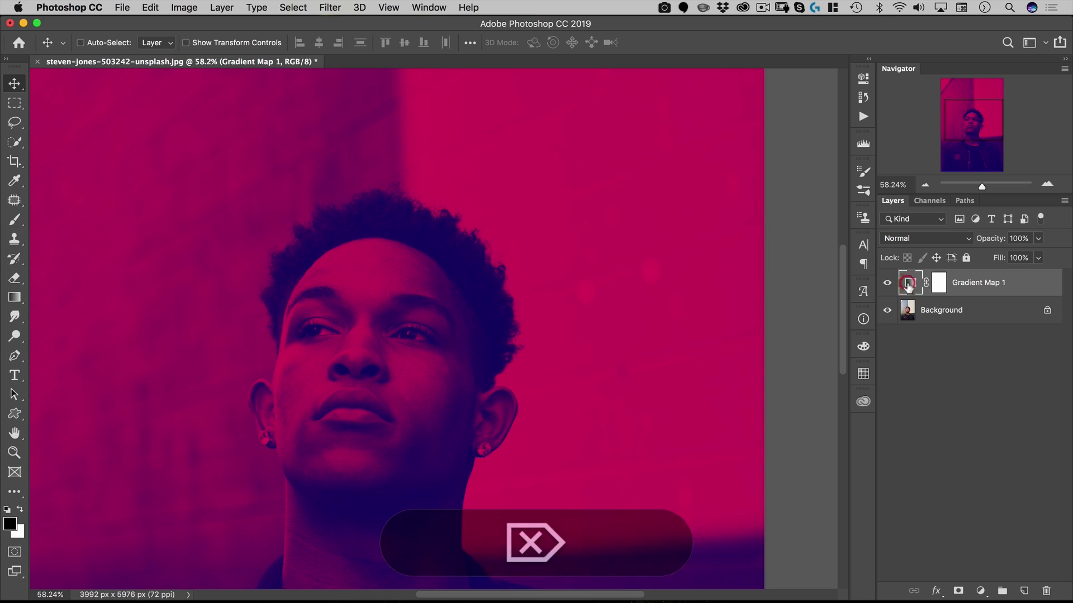
pyautogui.doubleClick(909, 284)
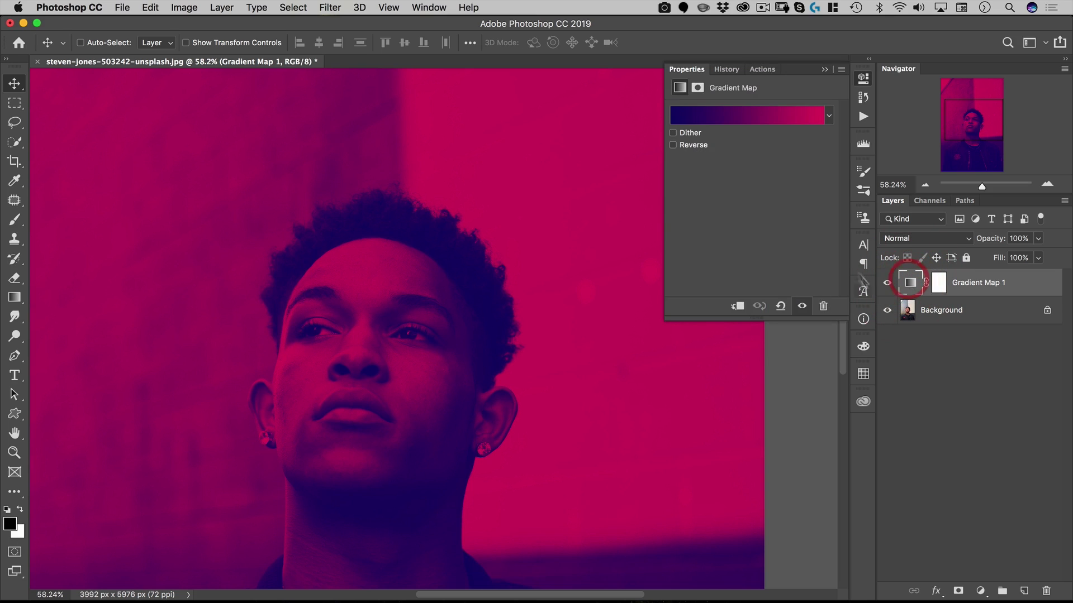
# Switch Gradient Map 1 to the pale cream-to-white preset and fit the whole photo in view
pyautogui.click(829, 115)
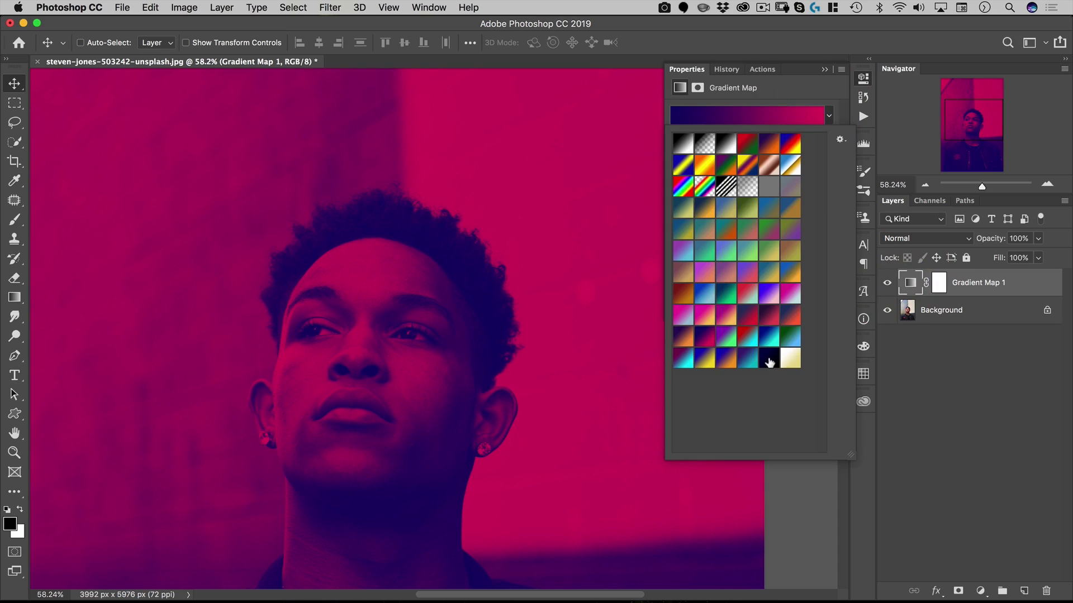
pyautogui.click(769, 361)
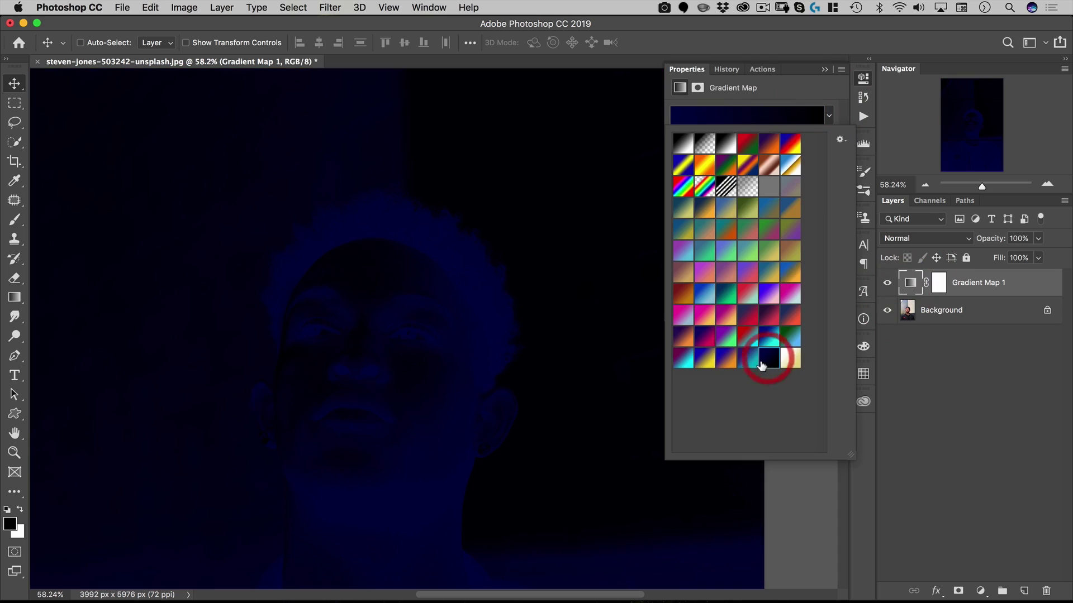
pyautogui.click(790, 359)
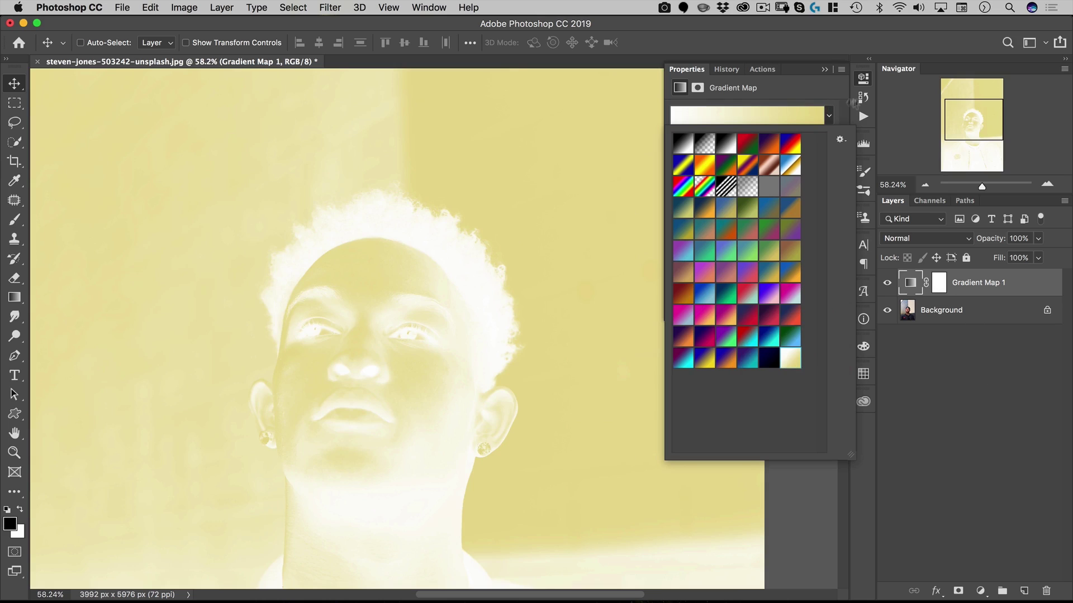
pyautogui.click(863, 78)
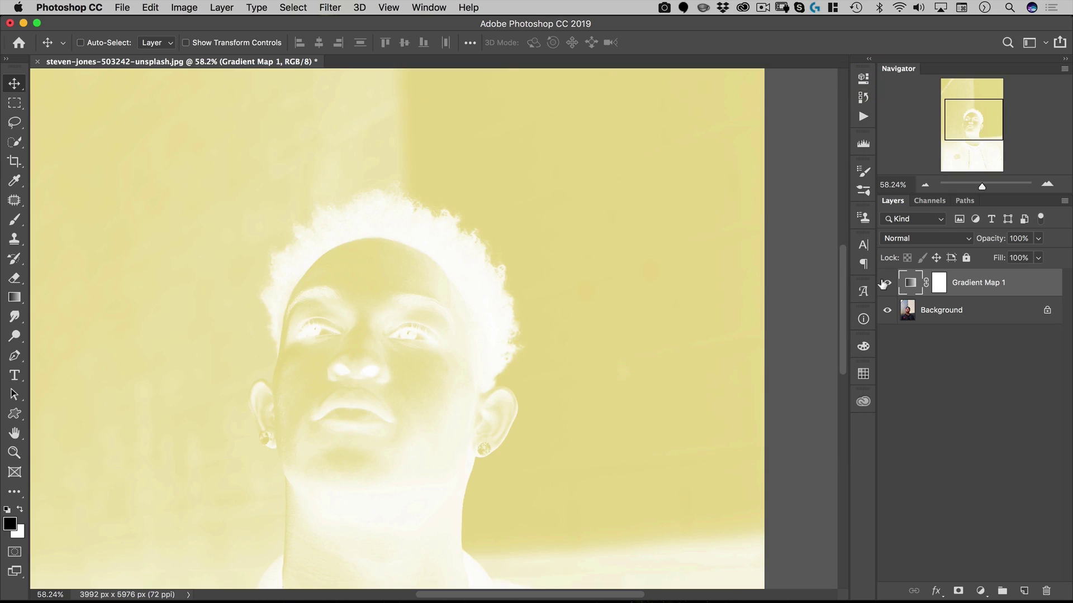
pyautogui.scroll(-5, 462, 352)
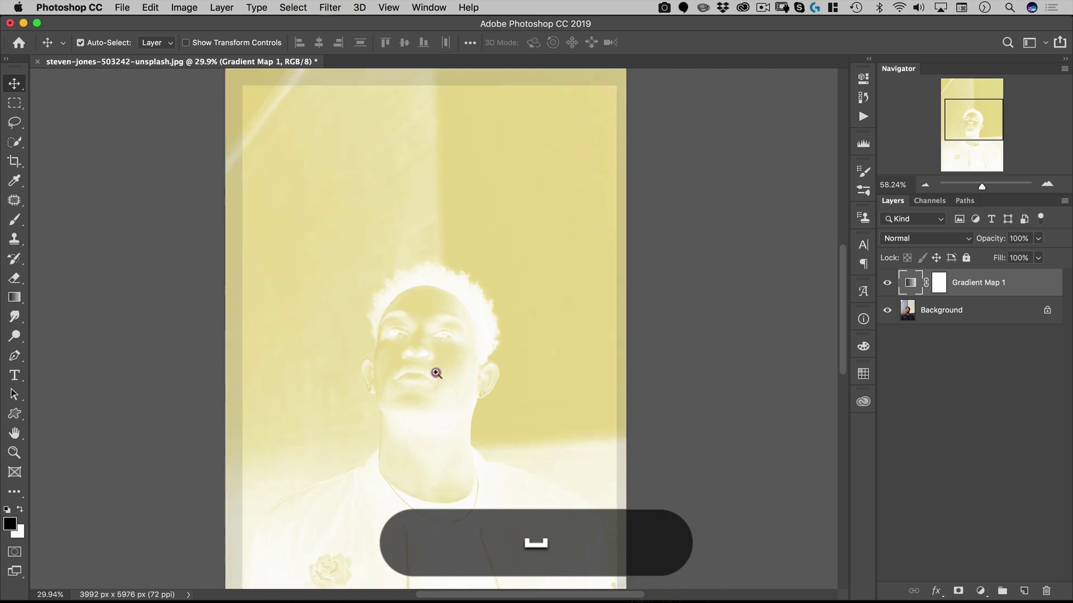
pyautogui.click(434, 373)
pyautogui.moveTo(499, 360); pyautogui.dragTo(514, 284)
pyautogui.click(532, 279)
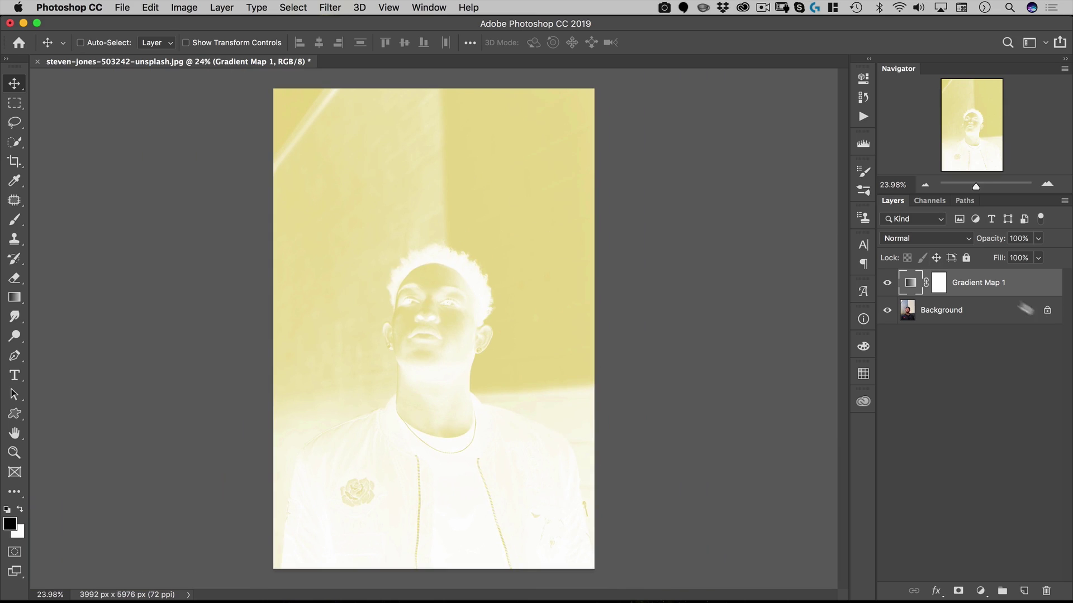
# Set Gradient Map 1's blend mode to Multiply
pyautogui.doubleClick(910, 285)
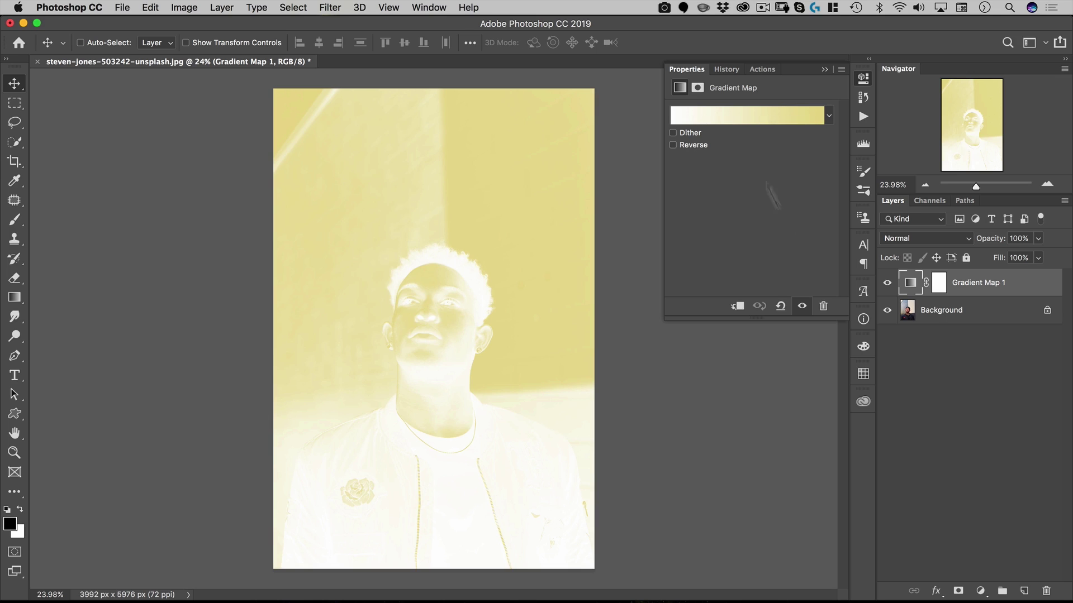
pyautogui.click(914, 239)
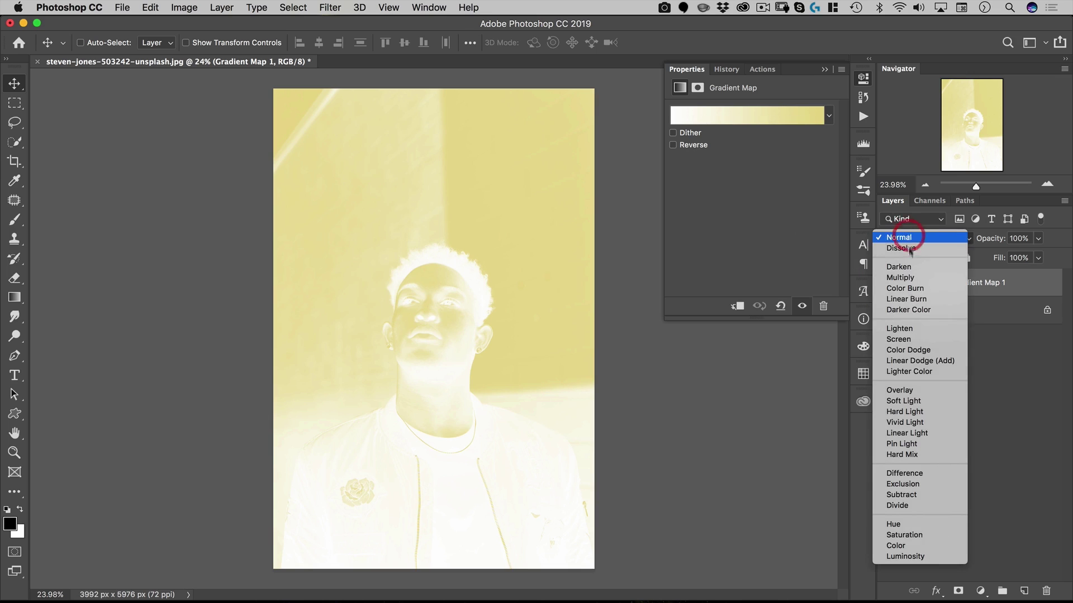
pyautogui.click(900, 278)
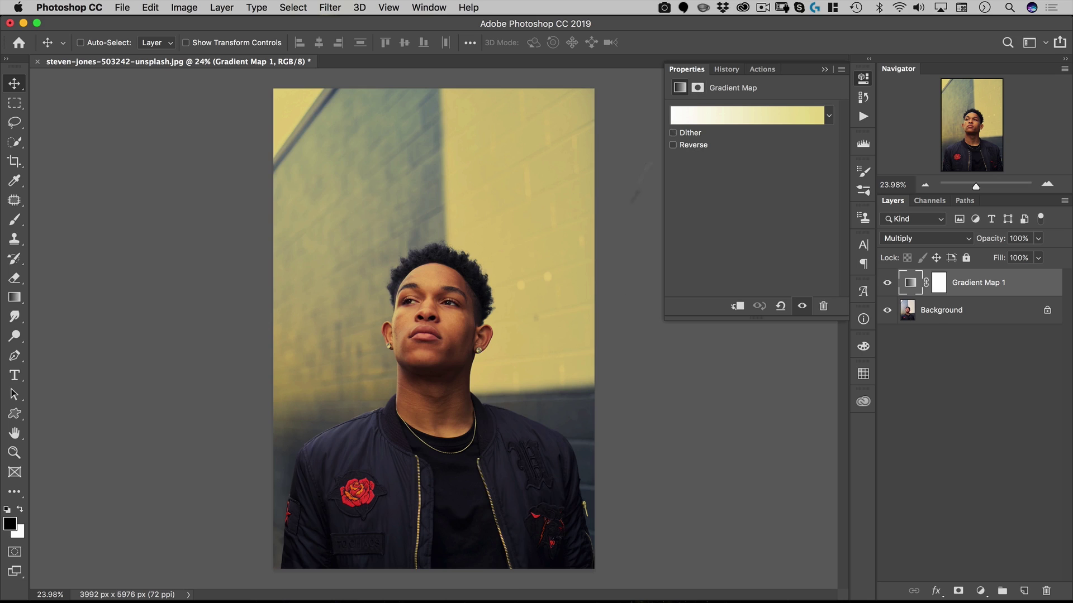
# Toggle Gradient Map 1's visibility repeatedly to compare the photo with and without the yellow tint, leaving it on
pyautogui.click(888, 282)
pyautogui.click(887, 282)
pyautogui.click(888, 283)
pyautogui.click(888, 282)
pyautogui.click(888, 283)
pyautogui.click(888, 282)
pyautogui.click(888, 283)
pyautogui.click(888, 283)
pyautogui.click(888, 282)
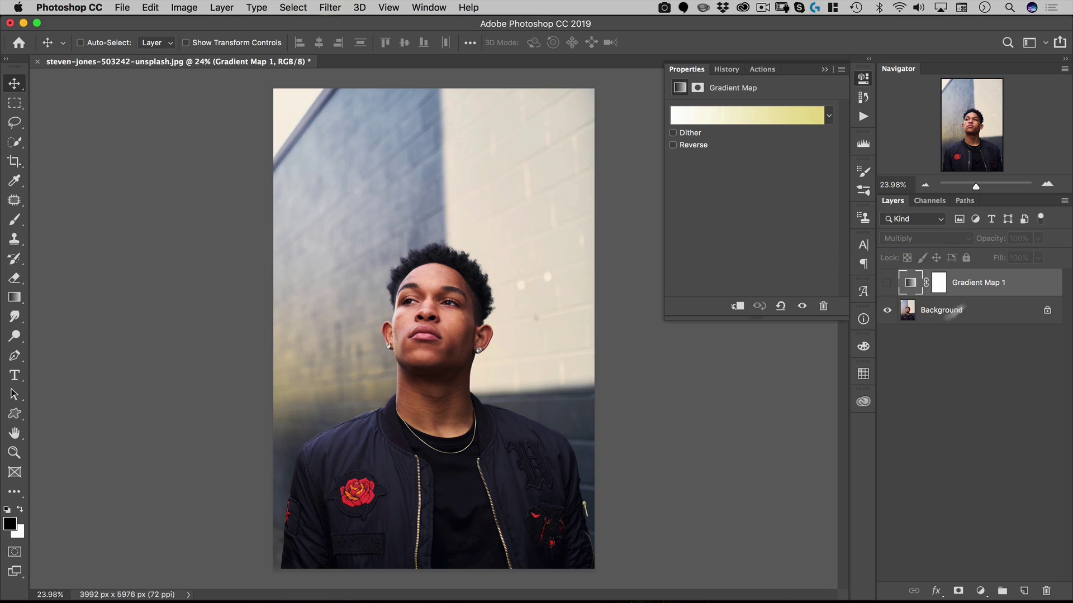
pyautogui.click(888, 283)
pyautogui.click(888, 283)
pyautogui.click(888, 283)
pyautogui.click(888, 282)
pyautogui.click(888, 284)
pyautogui.click(888, 283)
pyautogui.click(888, 283)
pyautogui.click(888, 283)
pyautogui.click(887, 283)
pyautogui.click(888, 284)
pyautogui.click(888, 283)
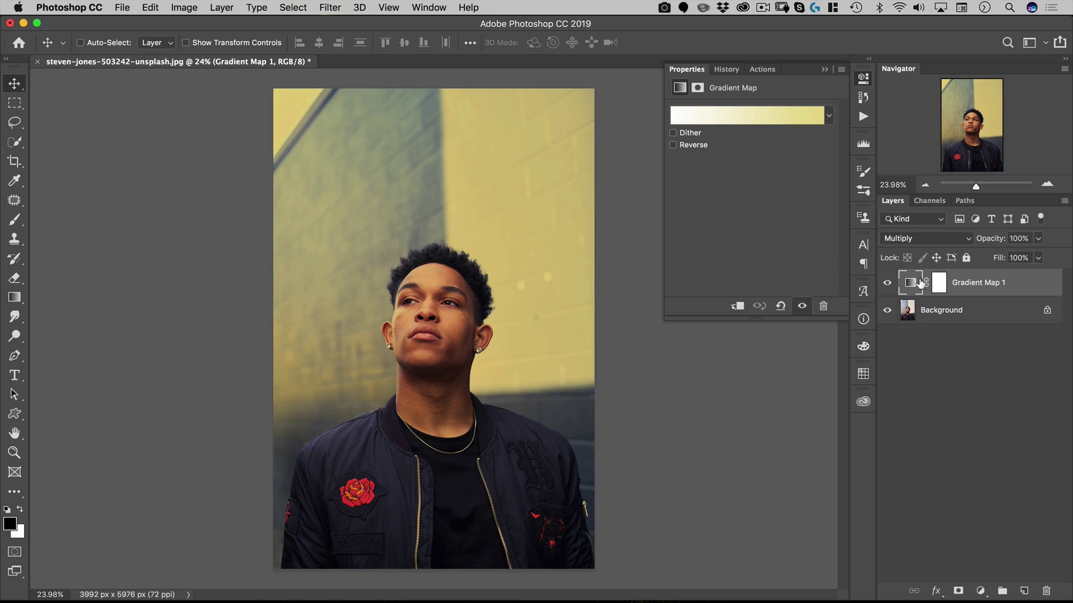
# Add a second gradient map using the dark navy preset
pyautogui.click(980, 591)
pyautogui.click(986, 555)
pyautogui.click(745, 117)
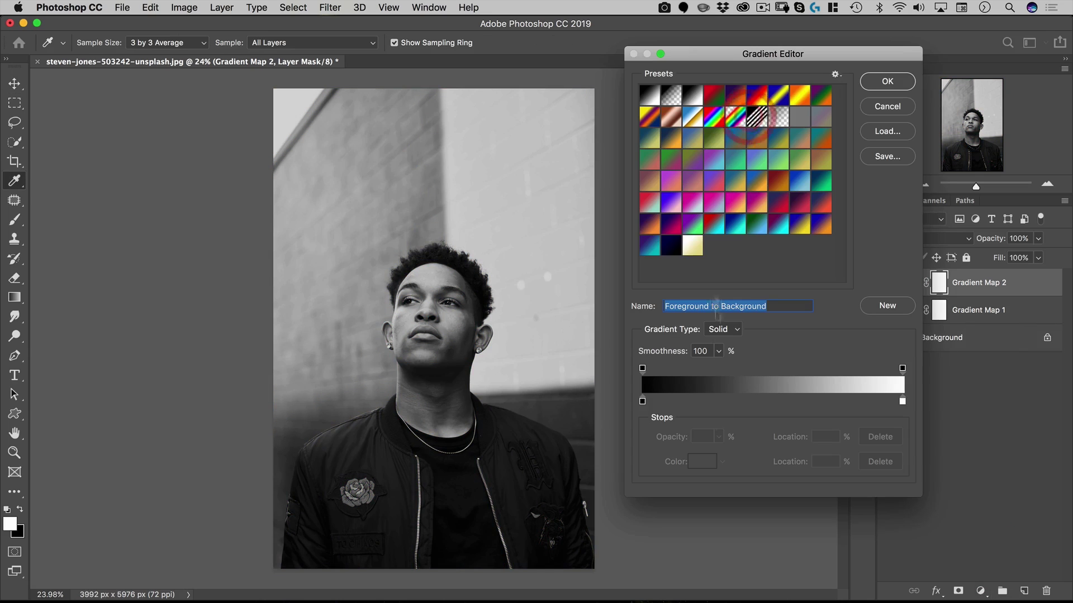
pyautogui.click(671, 252)
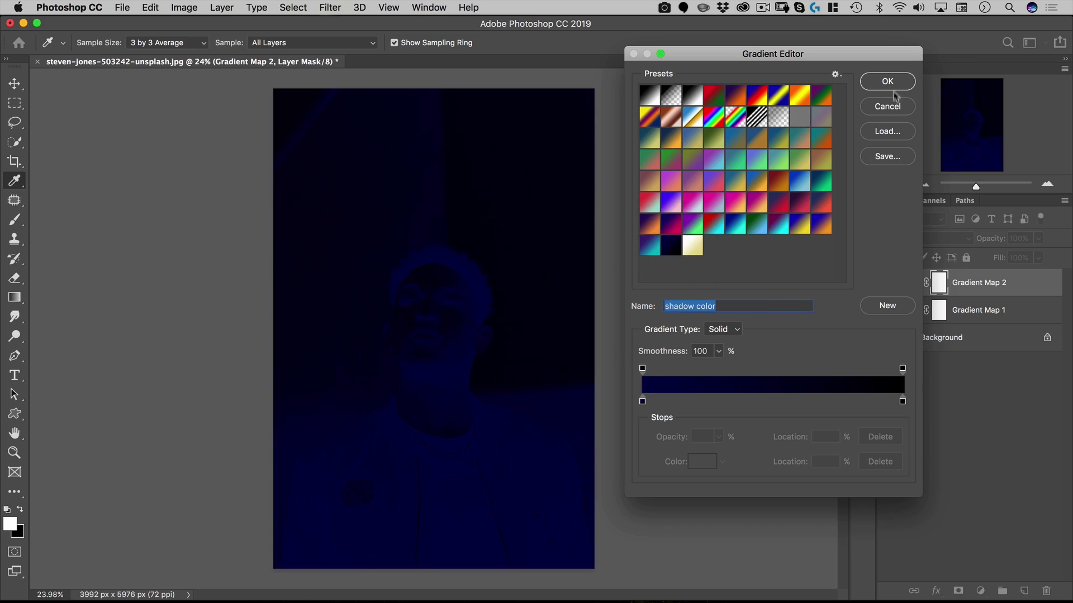
pyautogui.click(887, 81)
# Set the navy gradient map's blend mode to Screen
pyautogui.click(916, 238)
pyautogui.press('Escape')
pyautogui.click(915, 240)
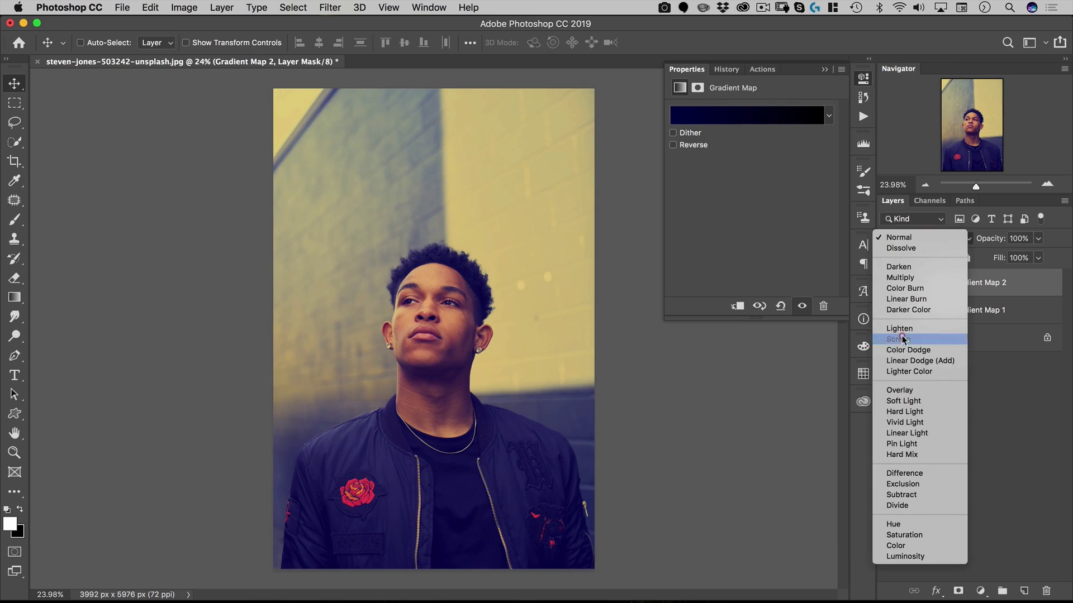
pyautogui.click(902, 339)
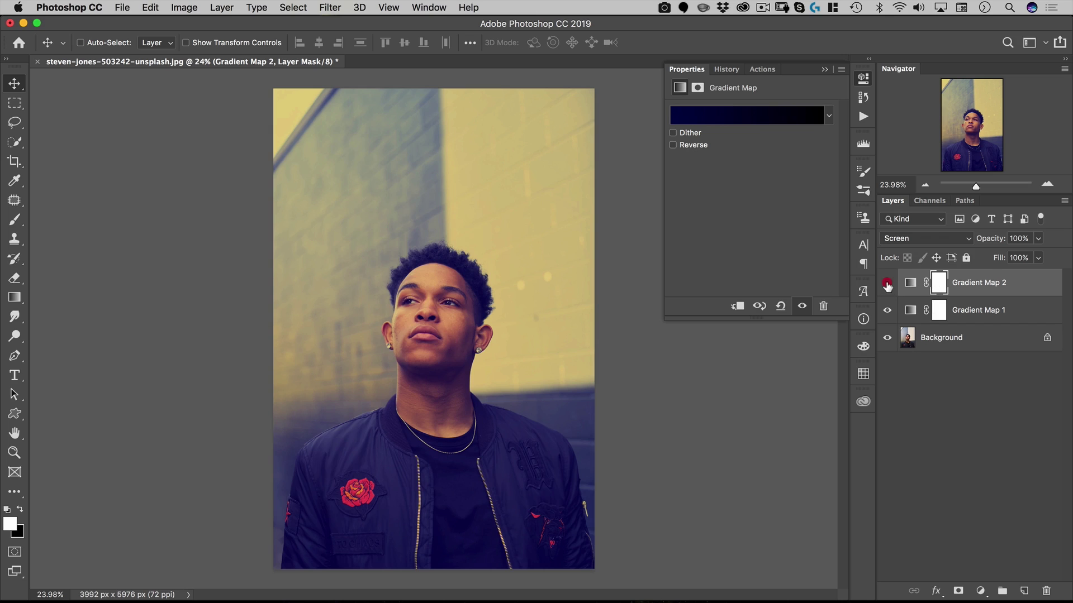
# Group both gradient maps into Group 1 and toggle the group to compare the graded and ungraded photo
pyautogui.keyDown('shift'); pyautogui.click(983, 310); pyautogui.keyUp('shift')
pyautogui.press('shift+super+g')
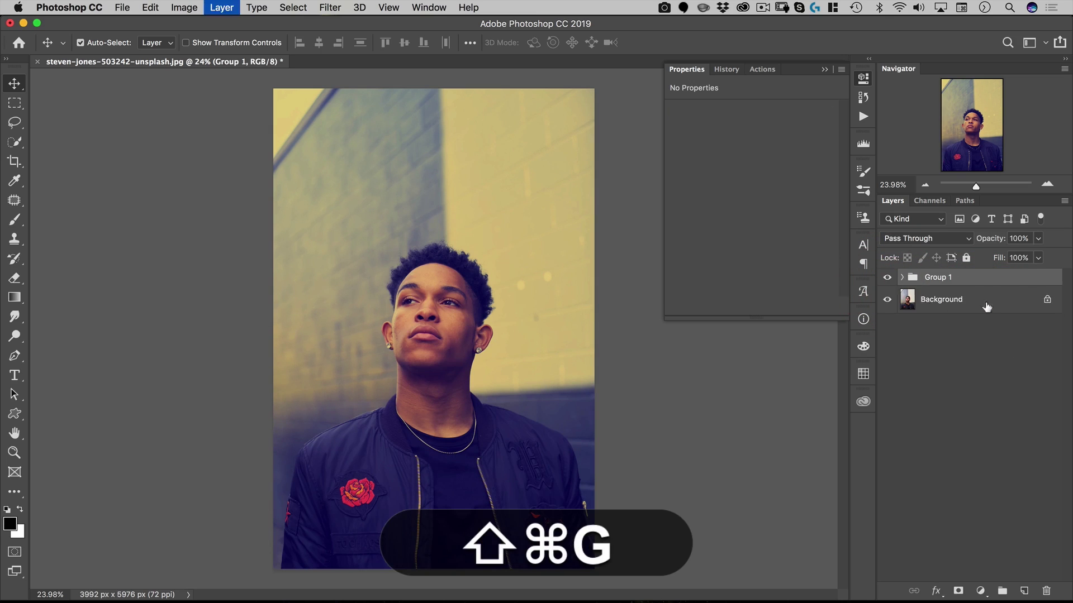
pyautogui.click(887, 278)
pyautogui.click(887, 277)
pyautogui.click(887, 277)
pyautogui.click(888, 277)
pyautogui.click(888, 277)
pyautogui.click(887, 277)
pyautogui.click(887, 278)
pyautogui.click(888, 278)
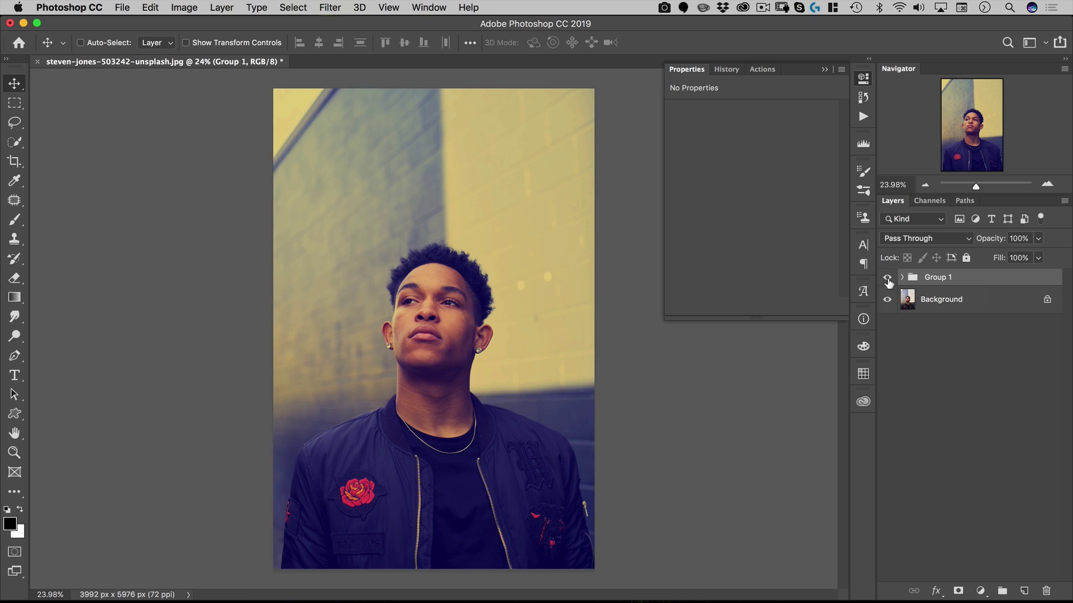
pyautogui.click(887, 279)
pyautogui.click(888, 279)
# Expand Group 1 and check Gradient Map 1 and Gradient Map 2
pyautogui.click(902, 278)
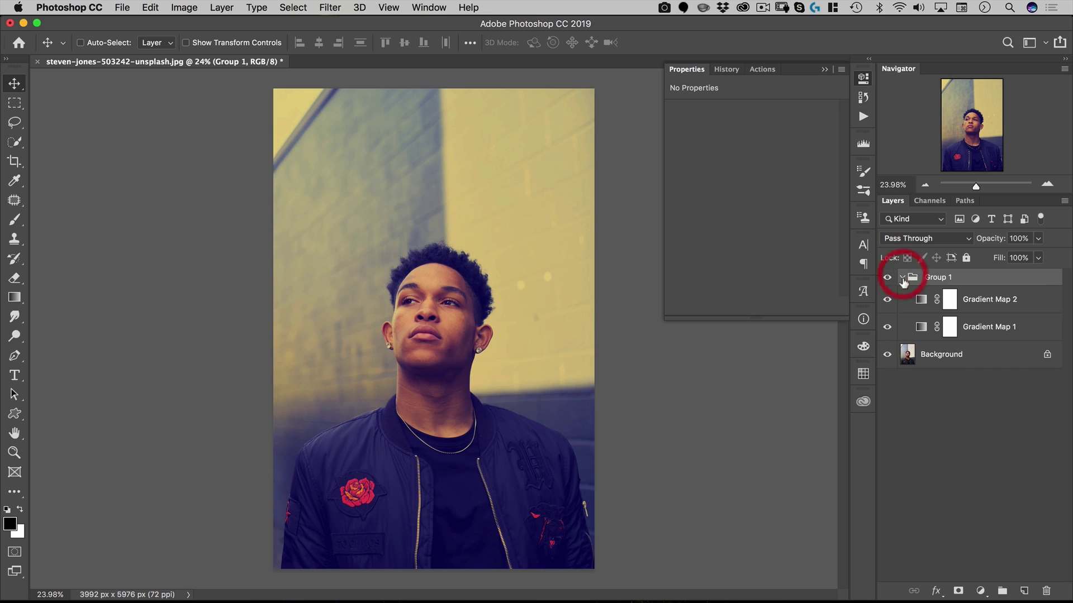
pyautogui.click(922, 328)
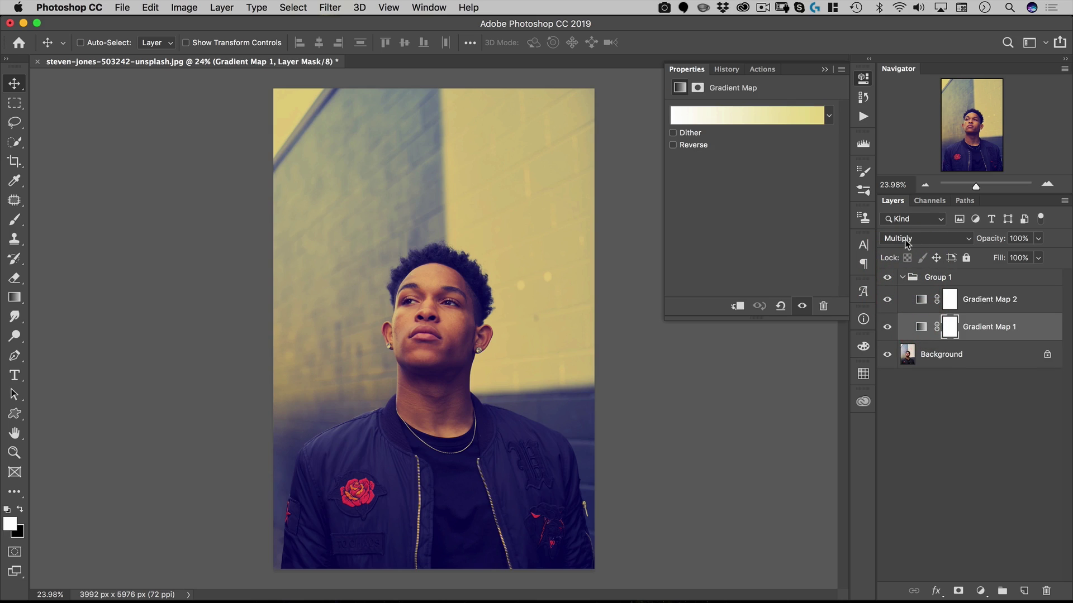
pyautogui.click(928, 301)
# Change Gradient Map 1's highlight stop from yellow to light blue
pyautogui.click(916, 326)
pyautogui.click(757, 113)
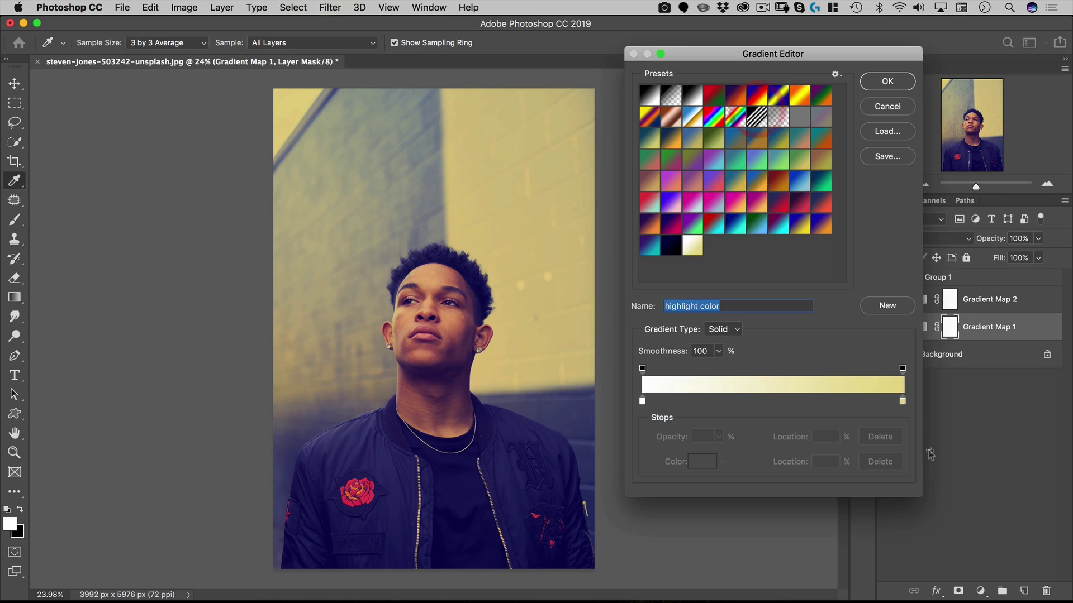
pyautogui.click(902, 401)
pyautogui.click(692, 461)
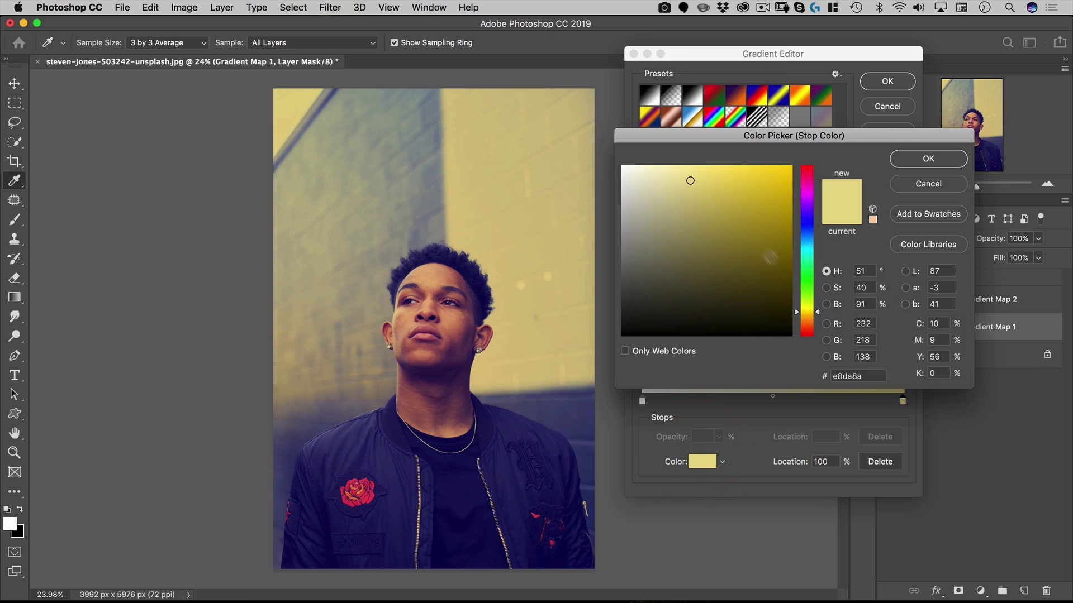
pyautogui.moveTo(803, 306); pyautogui.dragTo(808, 252)
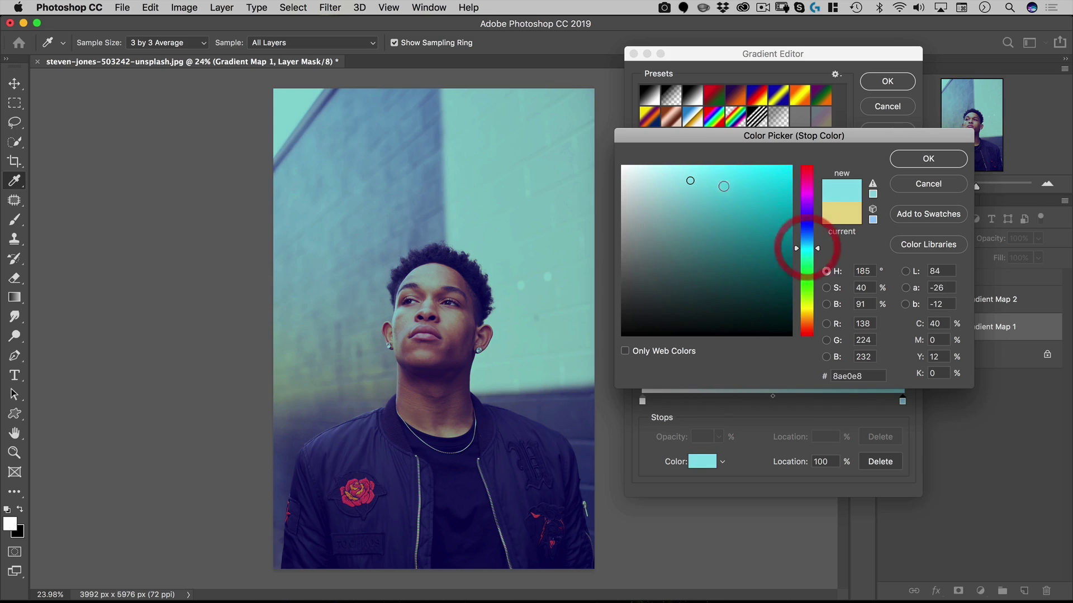
pyautogui.click(928, 158)
pyautogui.click(886, 81)
# Change Gradient Map 2's shadow stop from navy to dark magenta
pyautogui.click(921, 299)
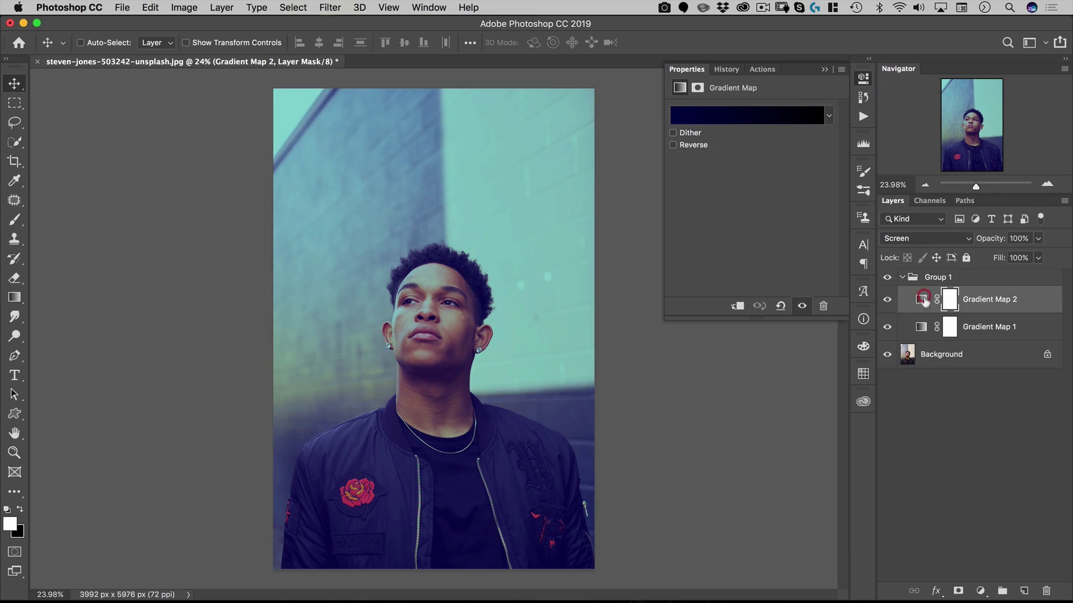
pyautogui.click(694, 119)
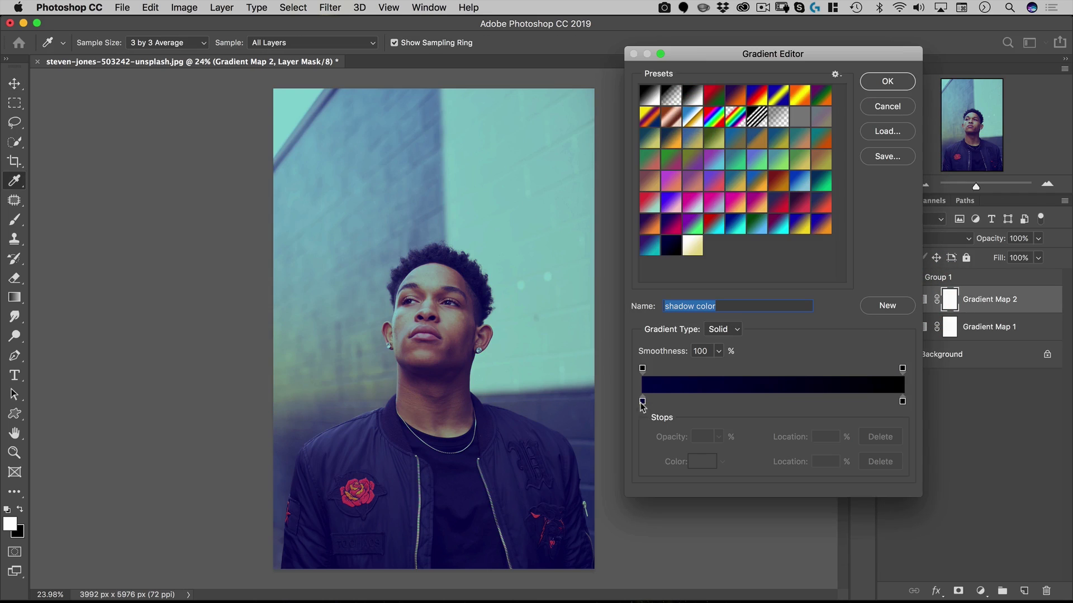
pyautogui.click(642, 400)
pyautogui.click(706, 461)
pyautogui.moveTo(808, 241); pyautogui.dragTo(809, 187)
pyautogui.click(924, 160)
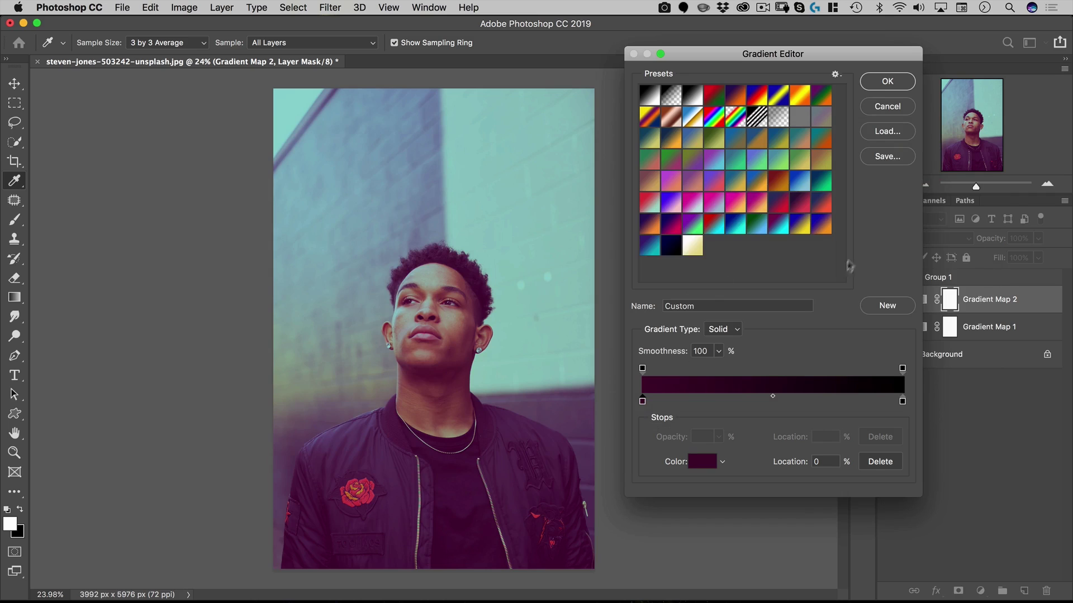
pyautogui.click(887, 81)
pyautogui.click(829, 117)
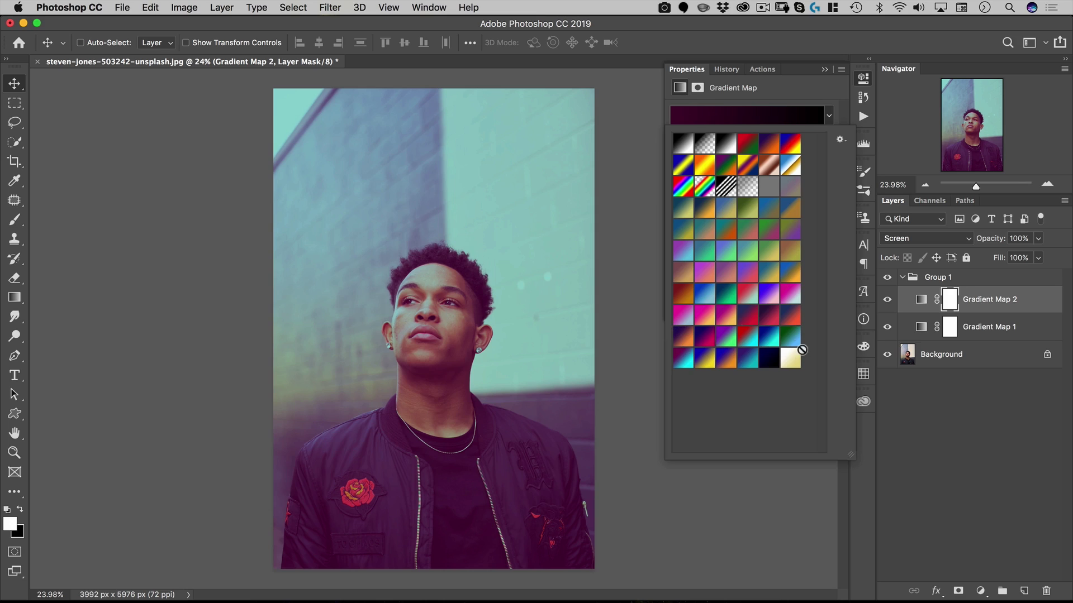
# Close the gradient presets without changes, select Gradient Map 1 and collapse Group 1
pyautogui.click(776, 96)
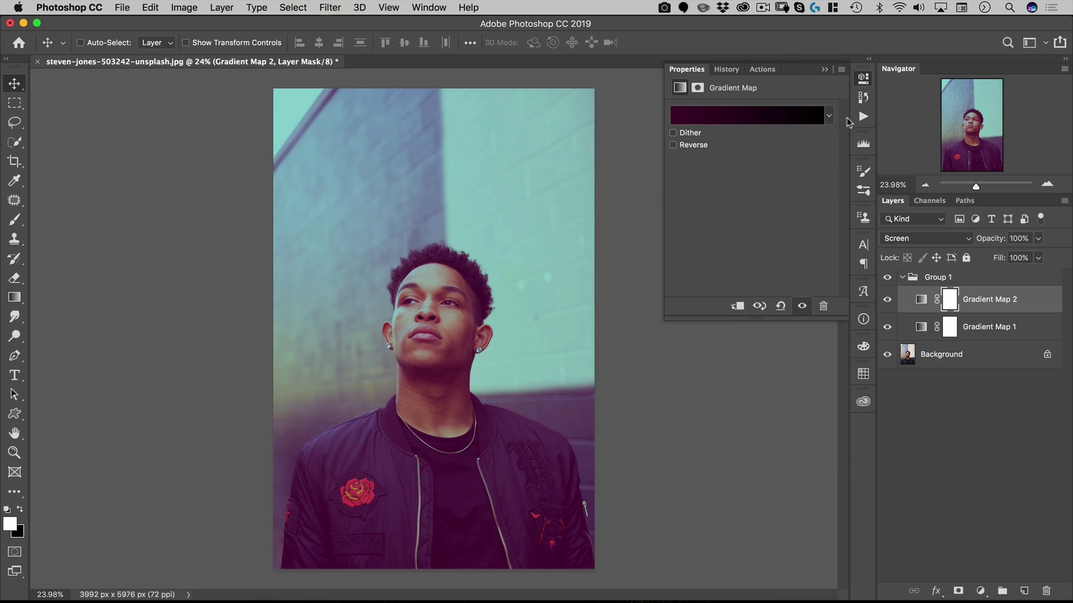
pyautogui.click(829, 115)
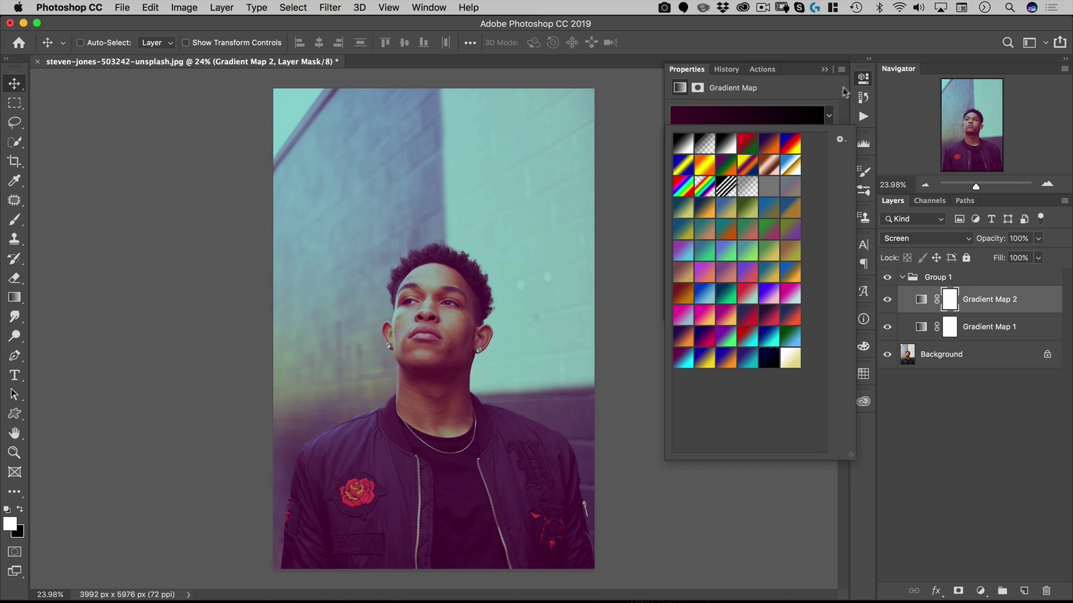
pyautogui.click(864, 79)
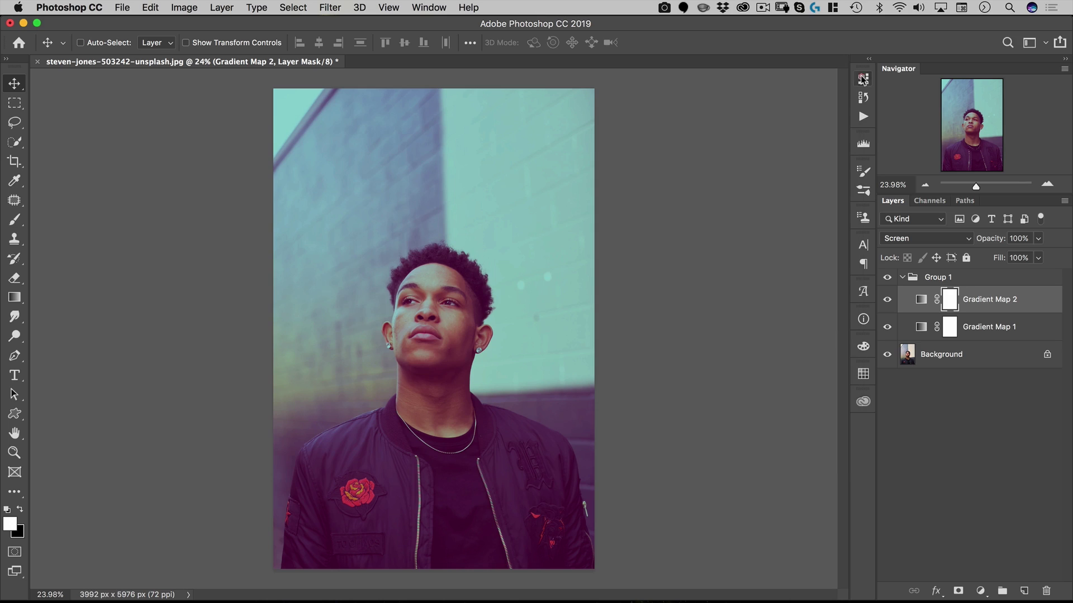
pyautogui.click(922, 331)
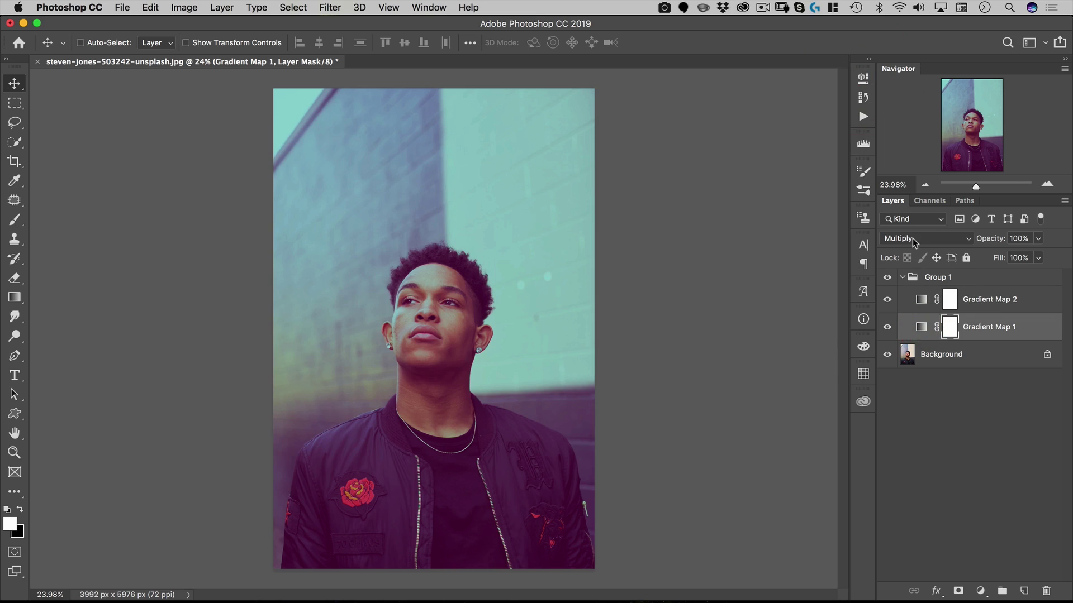
pyautogui.click(902, 277)
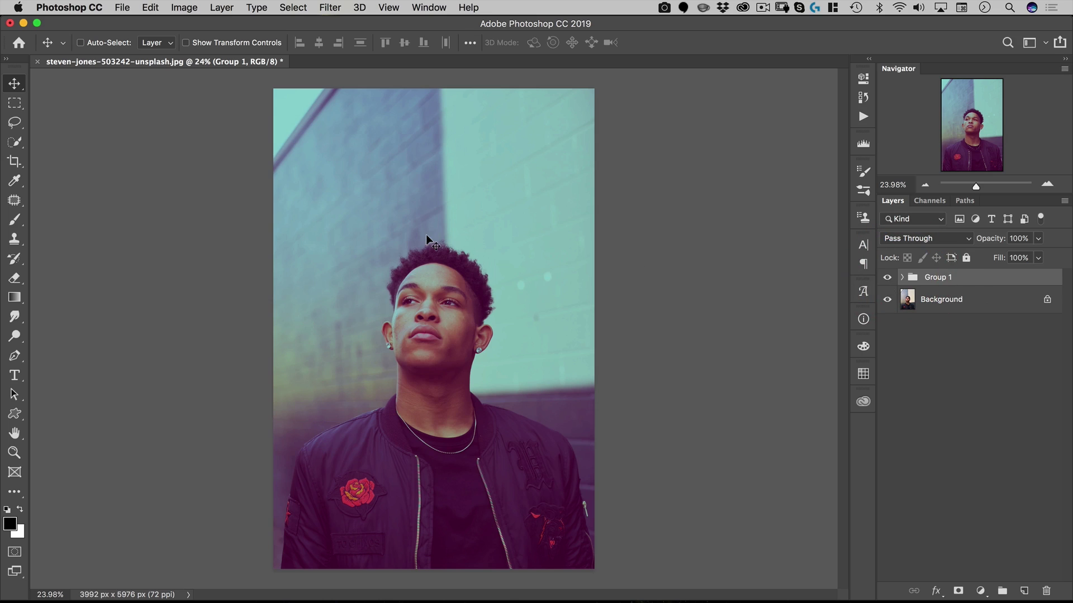
# Open six portrait JPEGs from the Tutorial Assets folder at once
pyautogui.press('super+o')
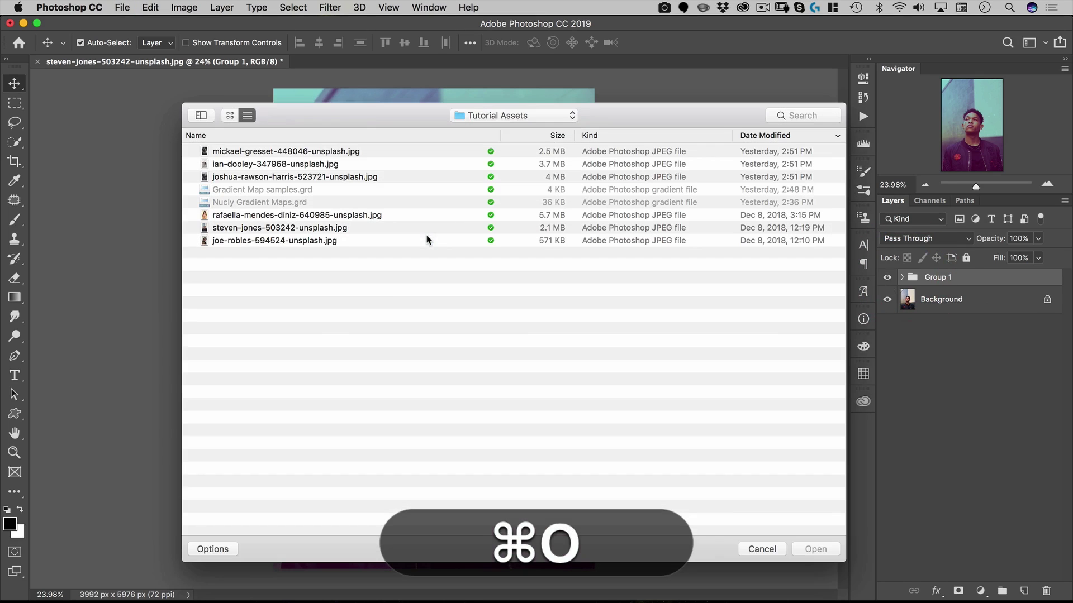
pyautogui.click(240, 151)
pyautogui.keyDown('shift'); pyautogui.click(234, 177); pyautogui.keyUp('shift')
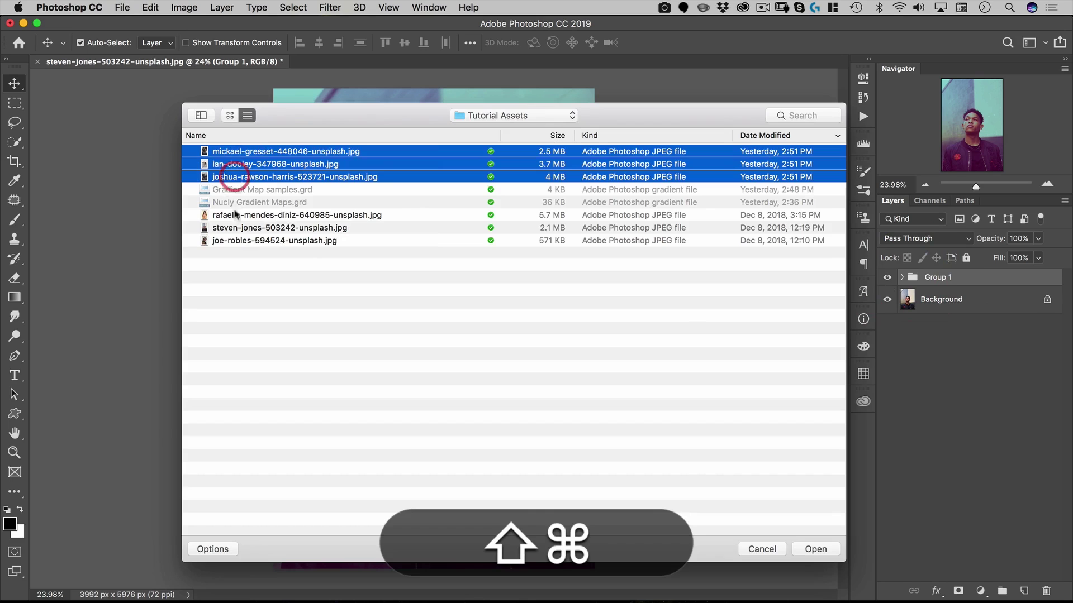
pyautogui.keyDown('shift'); pyautogui.keyDown('super'); pyautogui.click(235, 215); pyautogui.keyUp('super'); pyautogui.keyUp('shift')
pyautogui.keyDown('shift'); pyautogui.keyDown('super'); pyautogui.click(232, 240); pyautogui.keyUp('super'); pyautogui.keyUp('shift')
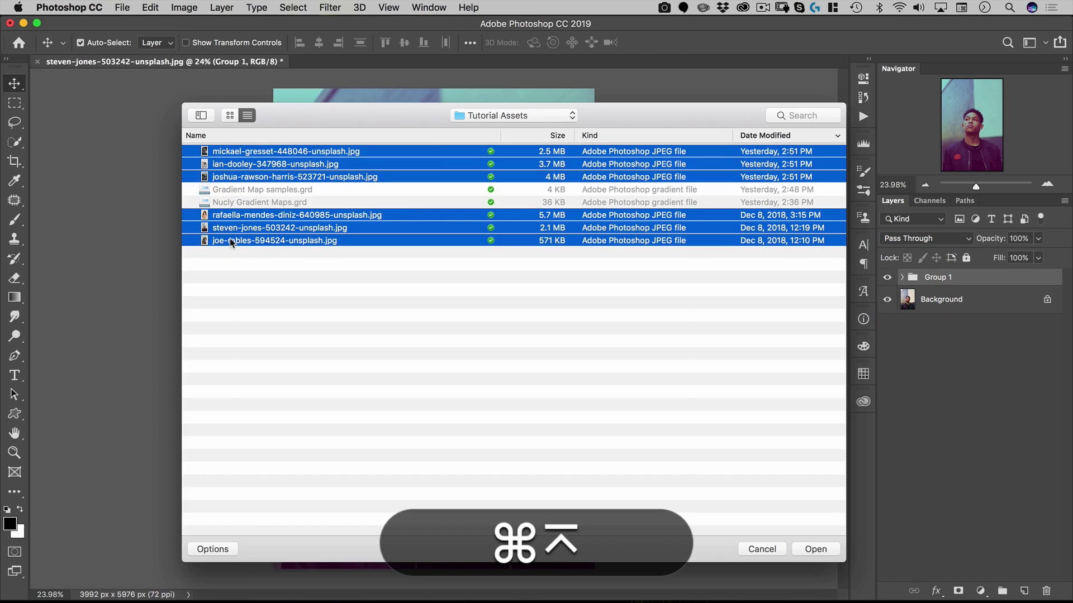
pyautogui.press('Return')
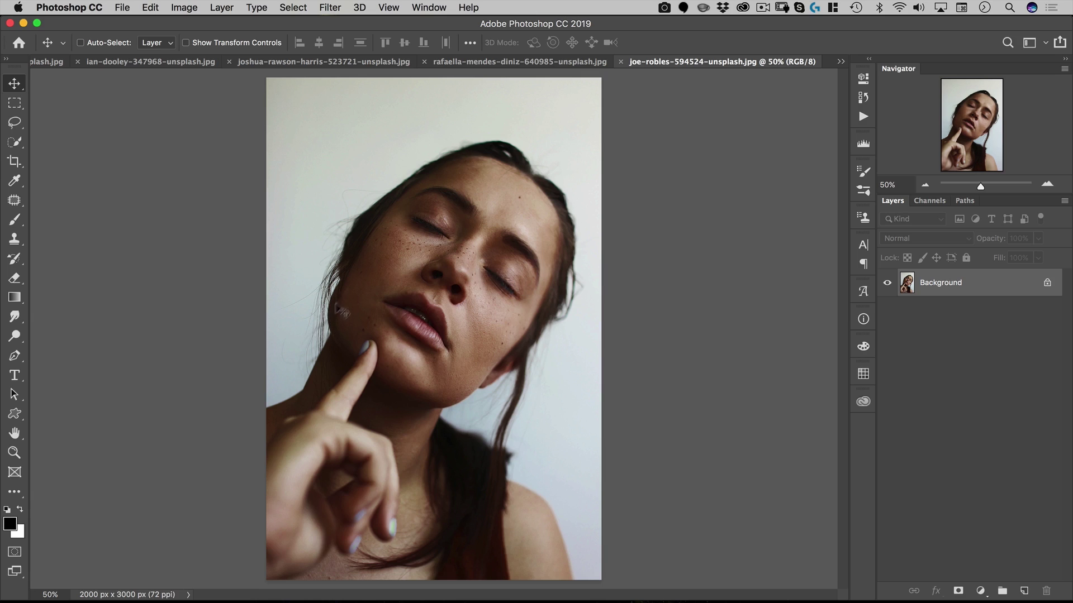
# Add a Gradient Map with the dark purple-to-red duotone and compare it against the original
pyautogui.click(975, 590)
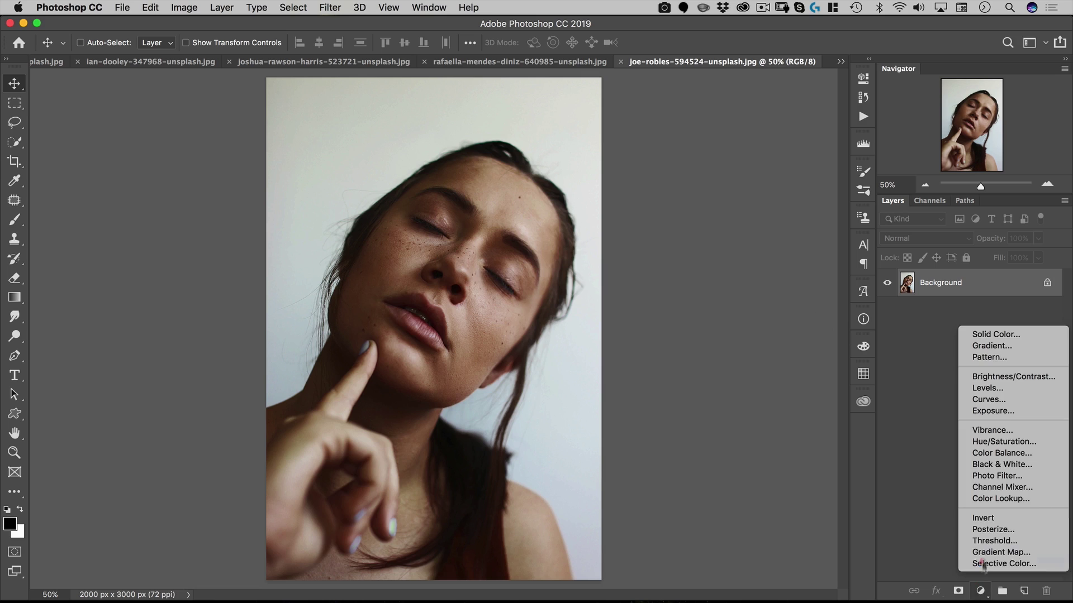
pyautogui.click(983, 553)
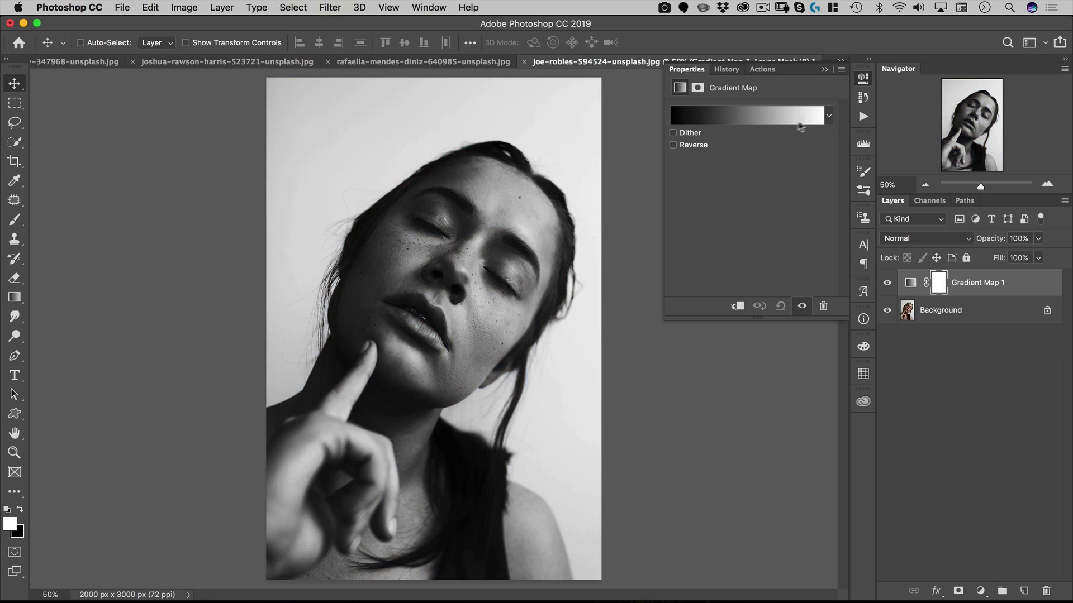
pyautogui.click(829, 116)
pyautogui.click(765, 320)
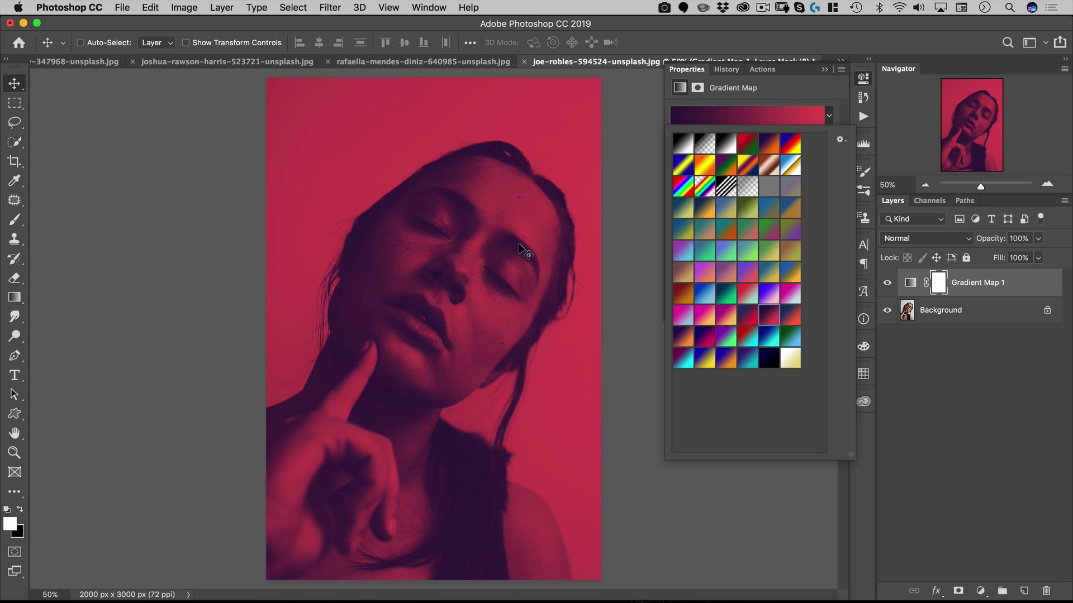
pyautogui.click(887, 285)
pyautogui.click(887, 285)
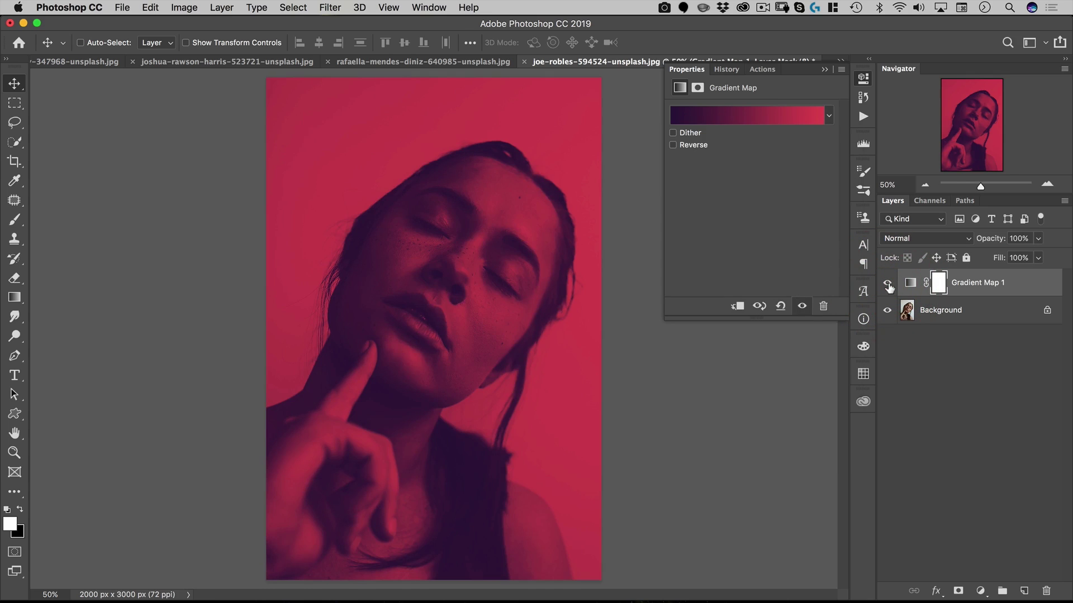
# Try the red-cyan, blue-magenta, purple-cyan and blue-yellow duotones, then settle on purple-to-orange
pyautogui.click(828, 117)
pyautogui.click(747, 336)
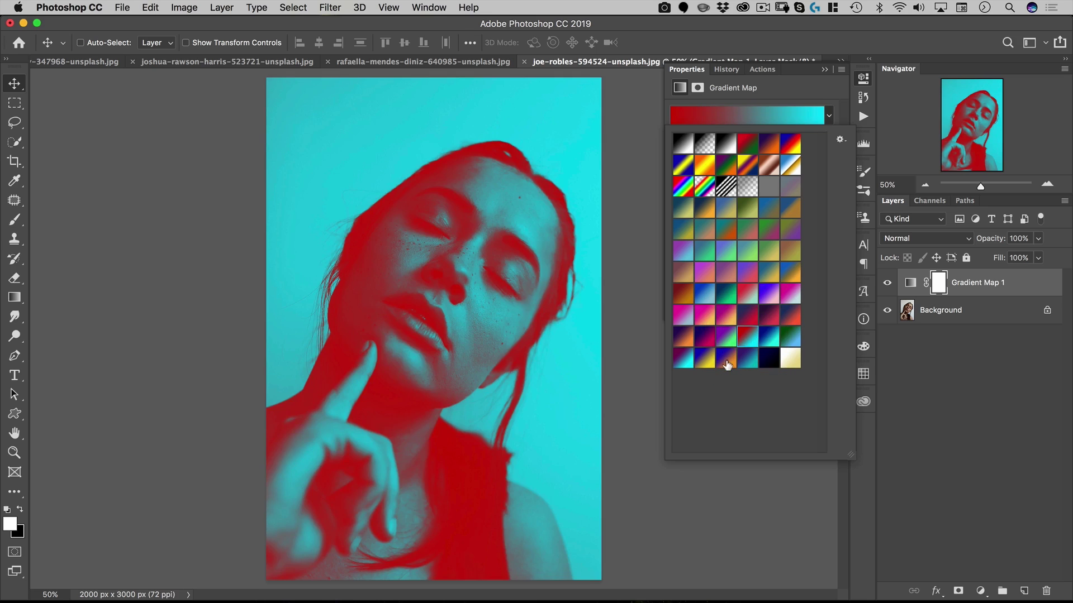
pyautogui.click(706, 338)
pyautogui.click(682, 337)
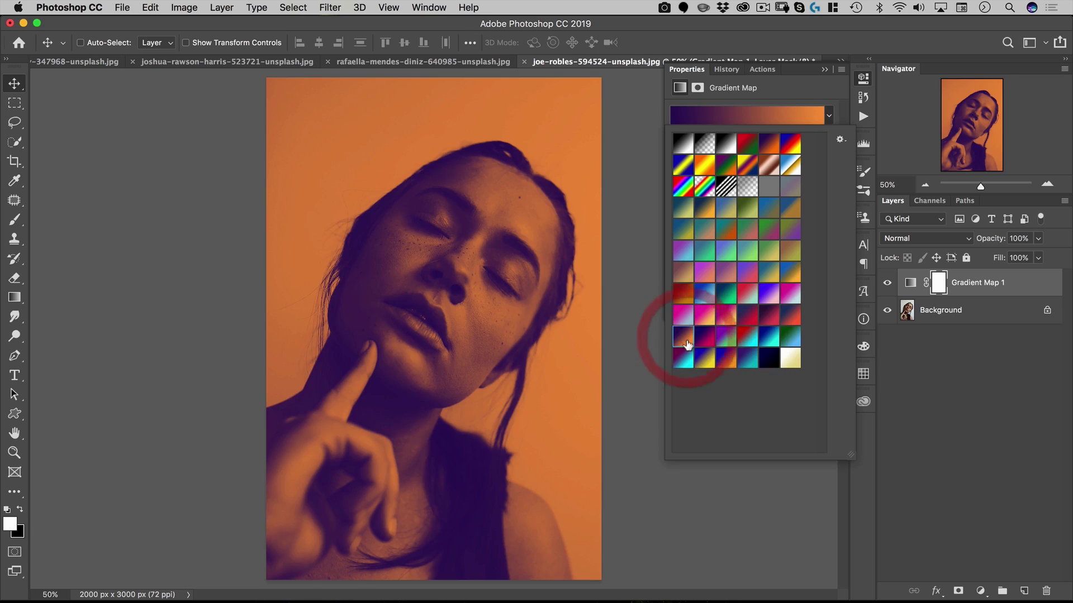
pyautogui.click(686, 360)
pyautogui.click(703, 358)
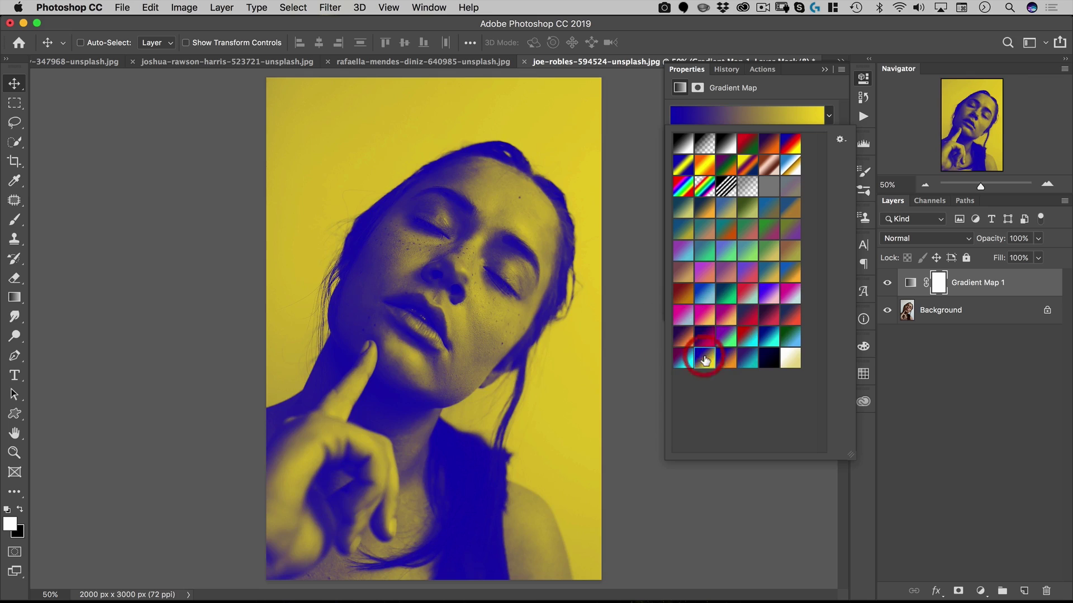
pyautogui.click(686, 338)
# Dismiss the presets list and the no-layers warning, then close the freckled woman's portrait
pyautogui.click(982, 360)
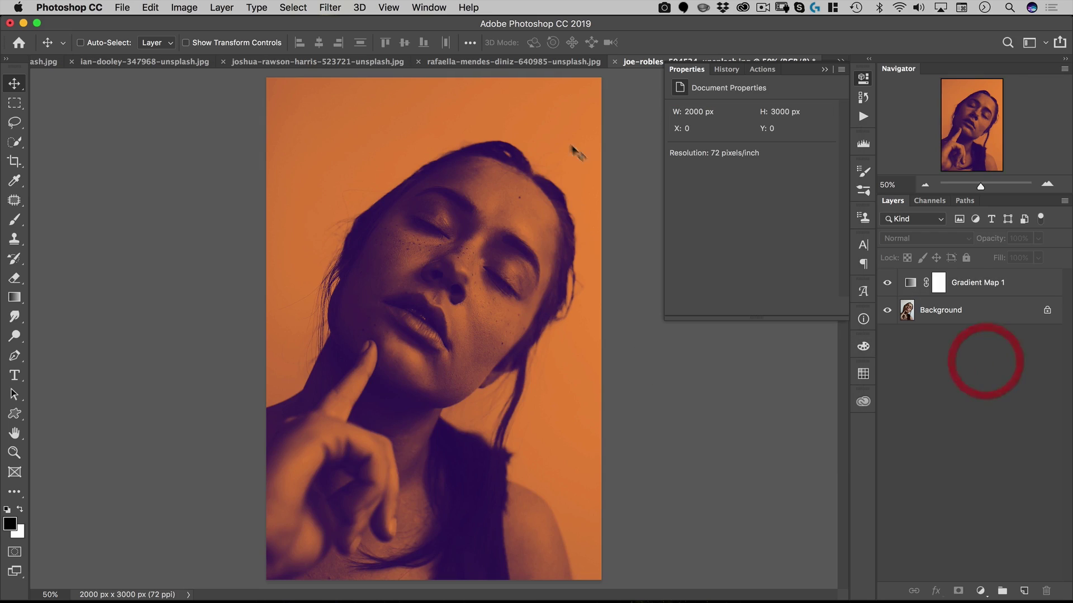
pyautogui.click(552, 134)
pyautogui.click(628, 221)
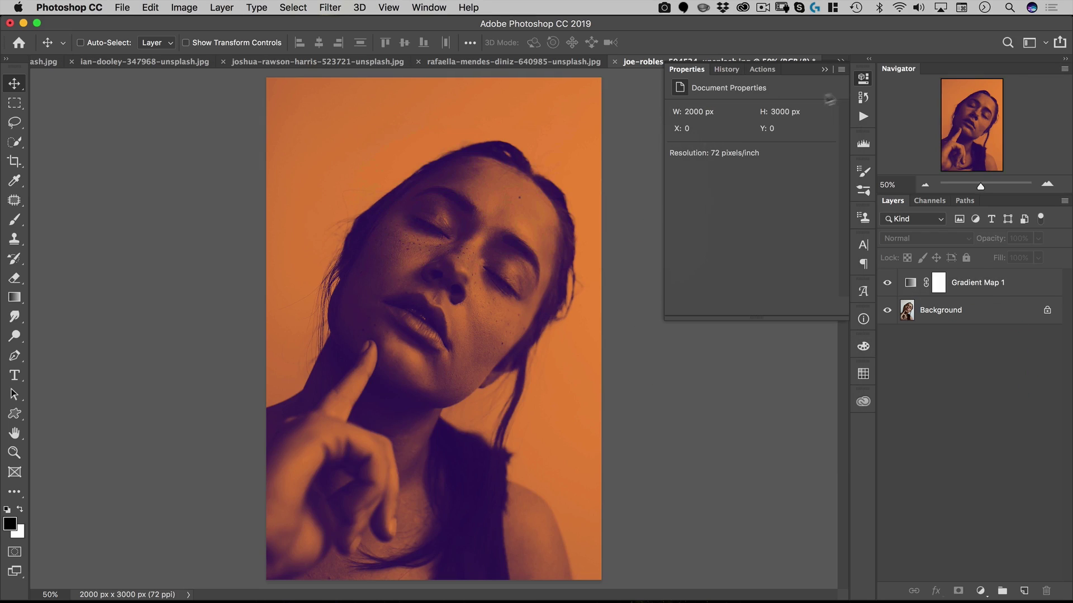
pyautogui.click(864, 79)
pyautogui.click(615, 62)
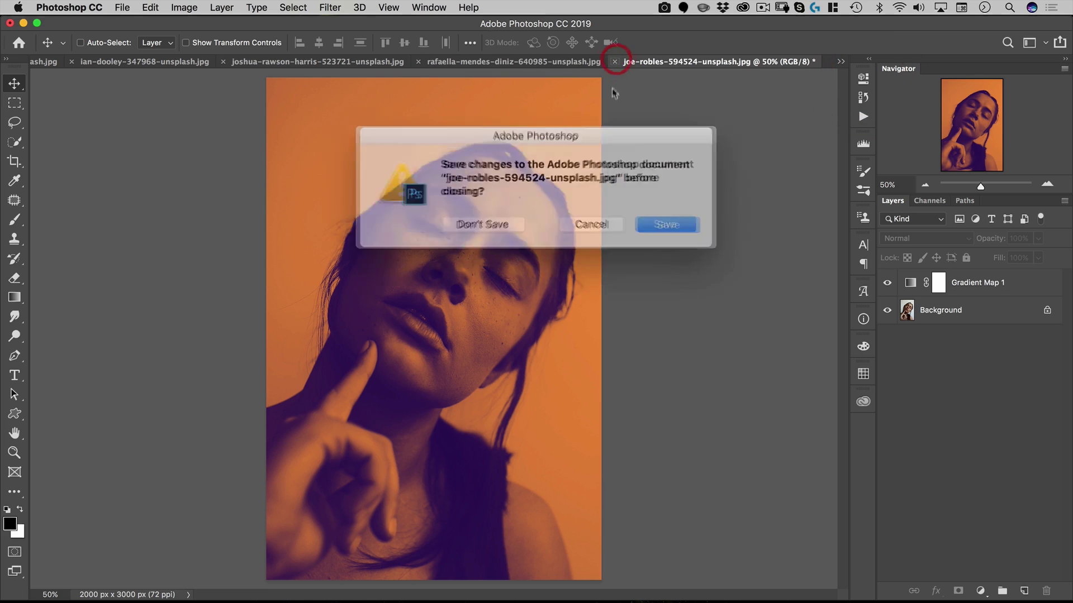
# Discard the previous portrait's changes and give the woman-in-the-car photo a navy-to-pink 'high contrast' Gradient Map
pyautogui.click(494, 217)
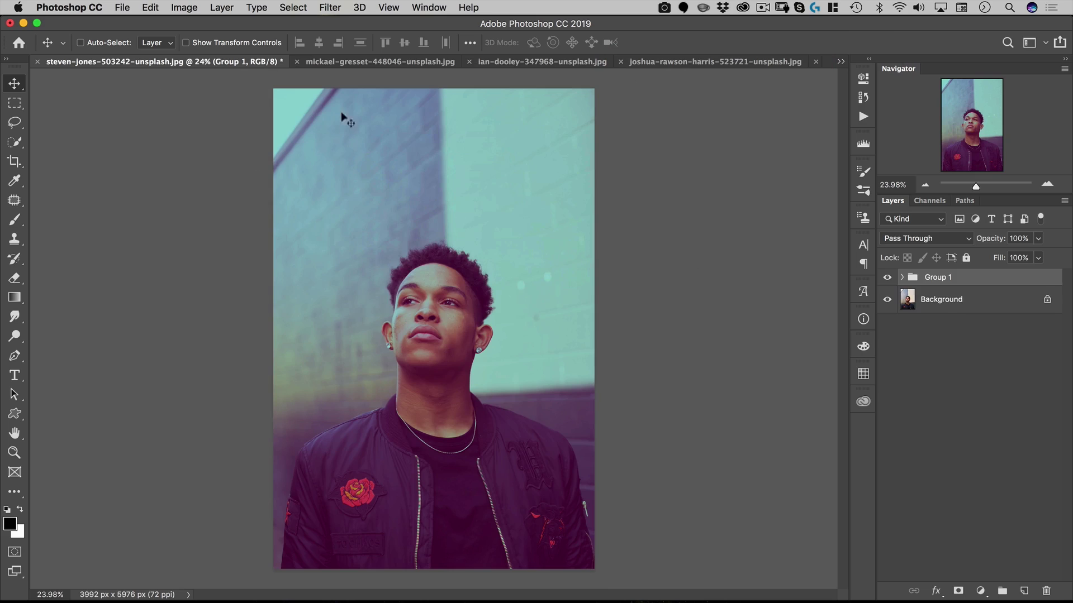
pyautogui.click(328, 62)
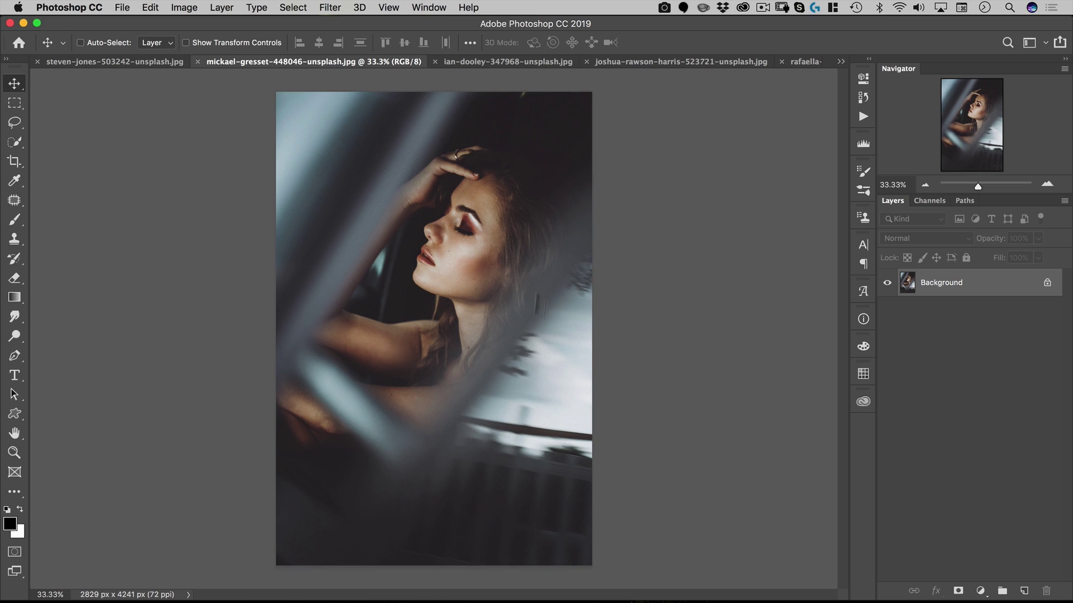
pyautogui.click(981, 591)
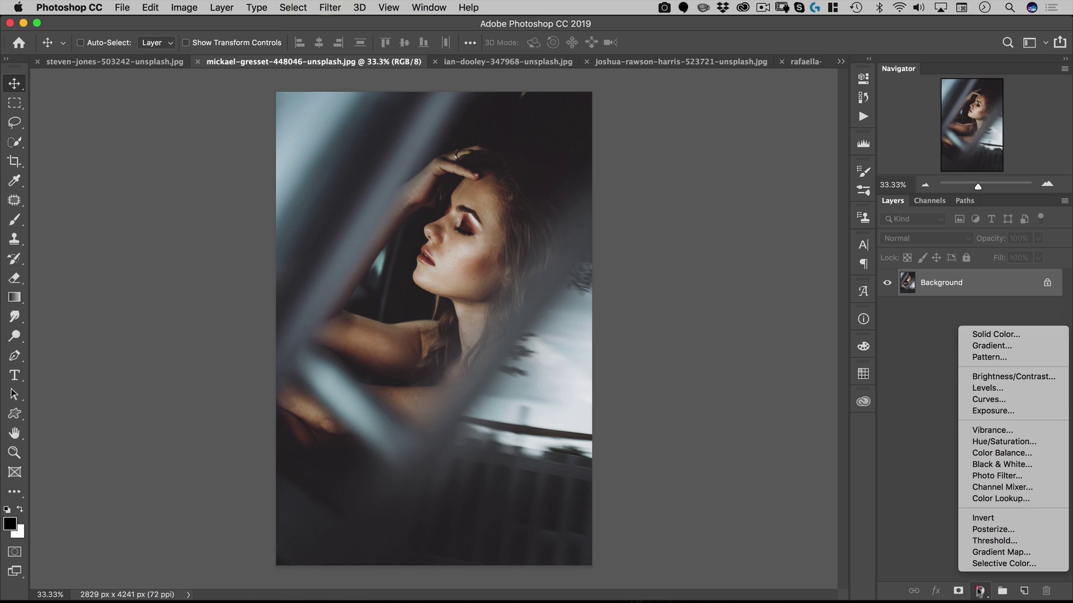
pyautogui.click(990, 552)
pyautogui.click(765, 119)
pyautogui.click(672, 227)
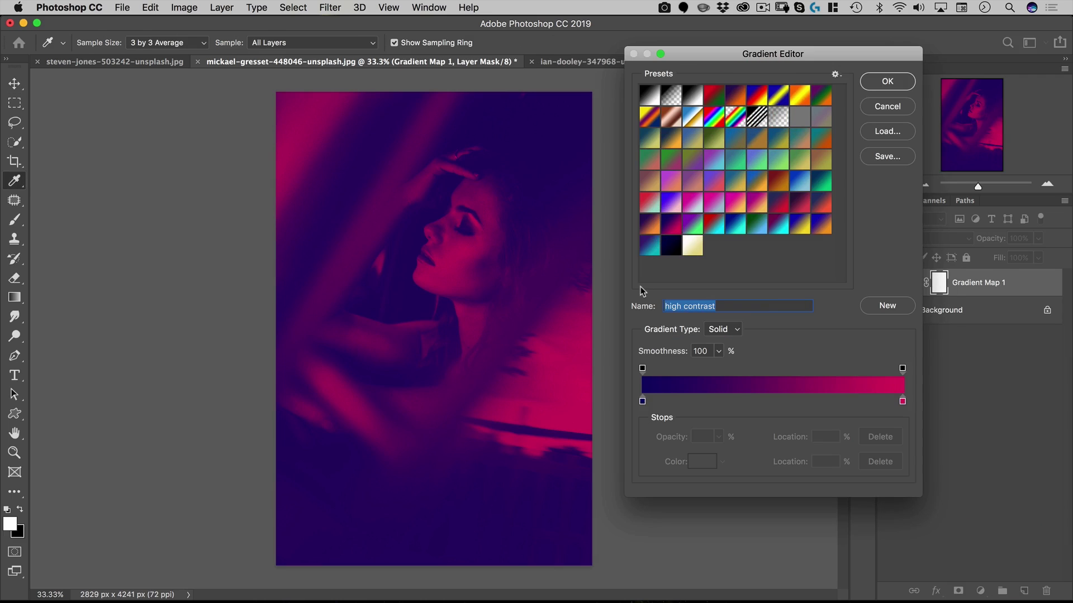
pyautogui.press('Return')
# Zoom out on the duotone woman-in-the-car photo, then close it
pyautogui.moveTo(536, 285)
pyautogui.mouseDown()
pyautogui.moveTo(512, 288)
pyautogui.moveTo(472, 321)
pyautogui.moveTo(524, 302)
pyautogui.mouseUp()
pyautogui.press('super')
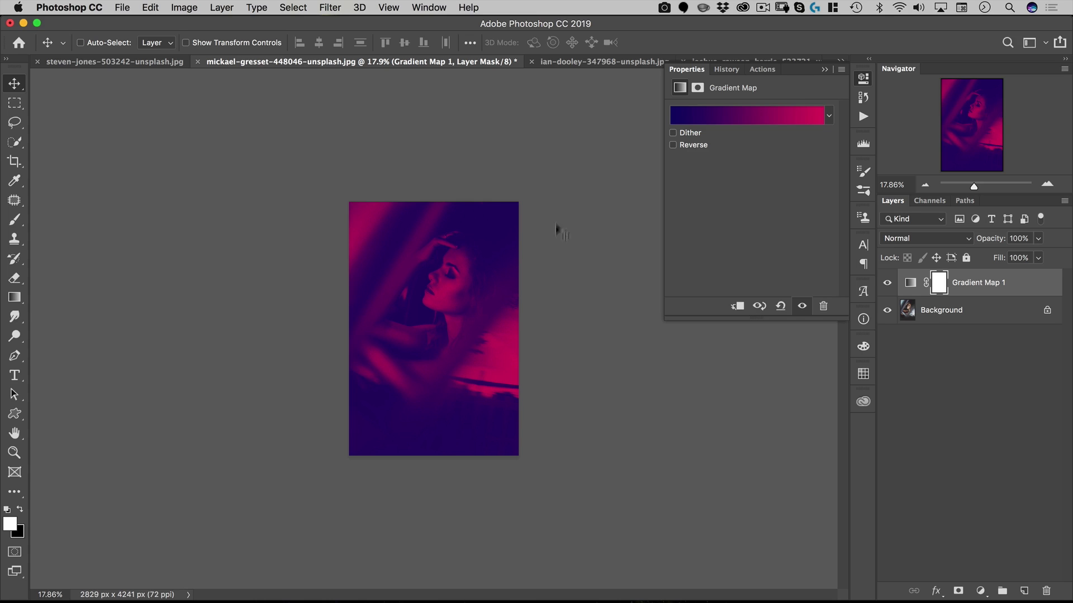
pyautogui.click(400, 144)
pyautogui.press('super+w')
# Discard the previous photo's changes and add a Gradient Map to the woman-with-raised-arms photo
pyautogui.press('super+d')
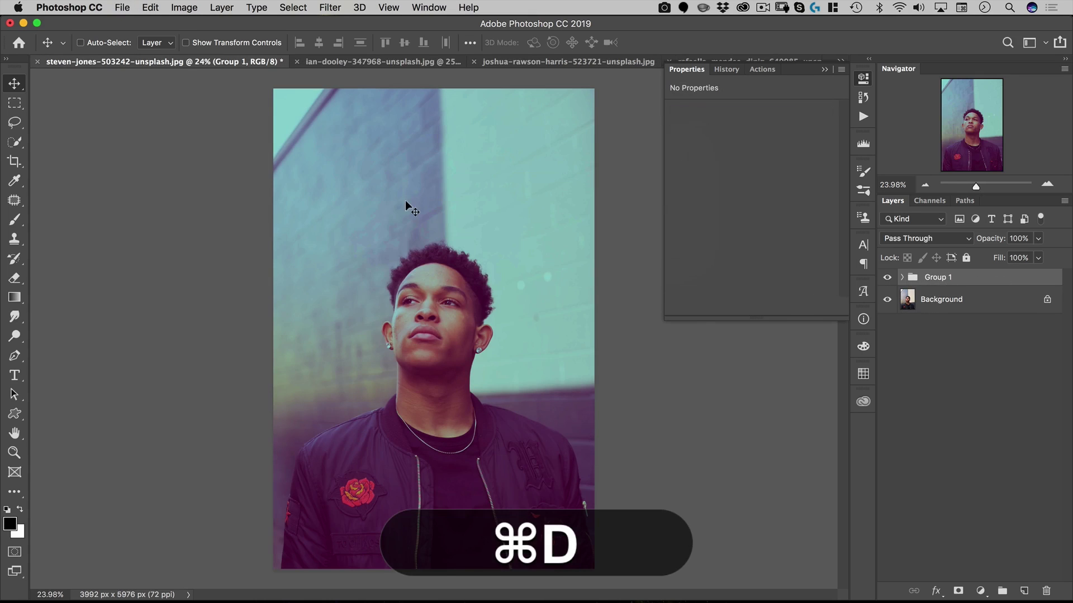
pyautogui.press('d')
pyautogui.click(384, 62)
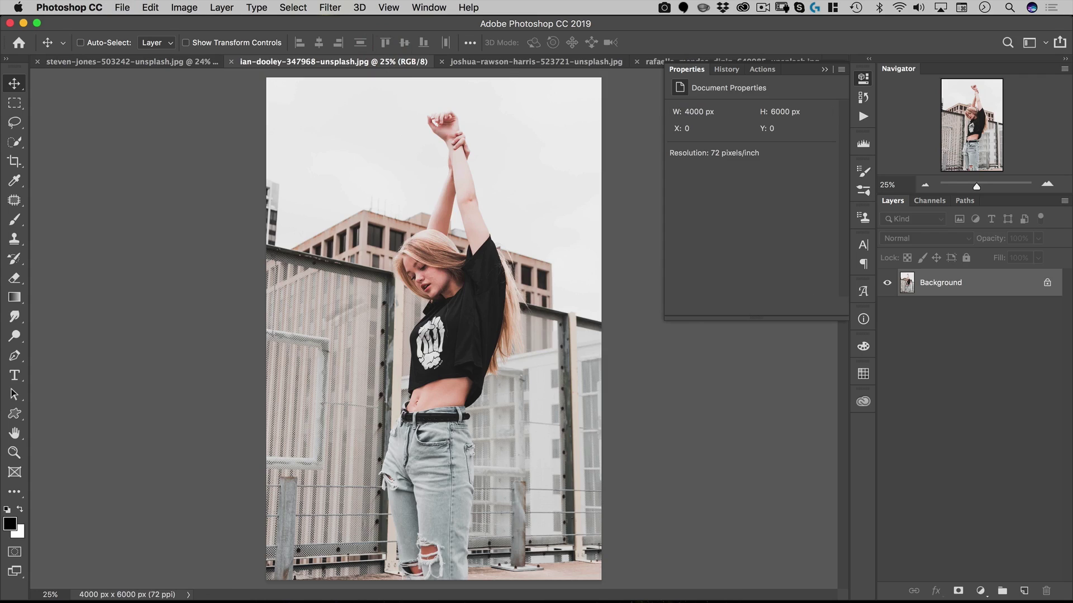
pyautogui.click(980, 591)
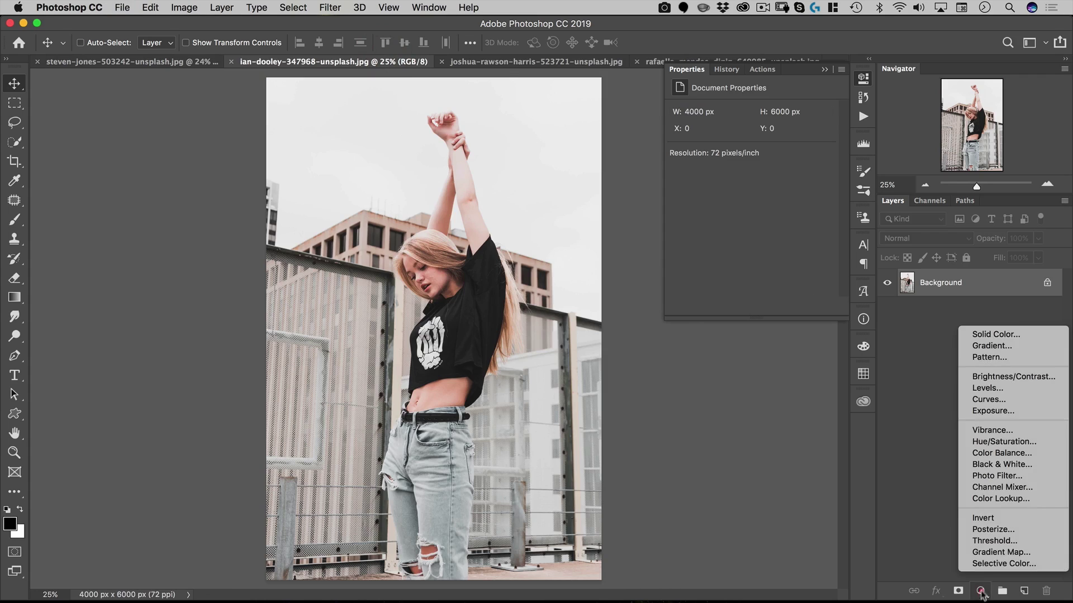
pyautogui.click(994, 552)
# Try the 'bright pink' and 'purple pink' presets, accept 'blue orange', then close without saving
pyautogui.click(741, 113)
pyautogui.click(735, 160)
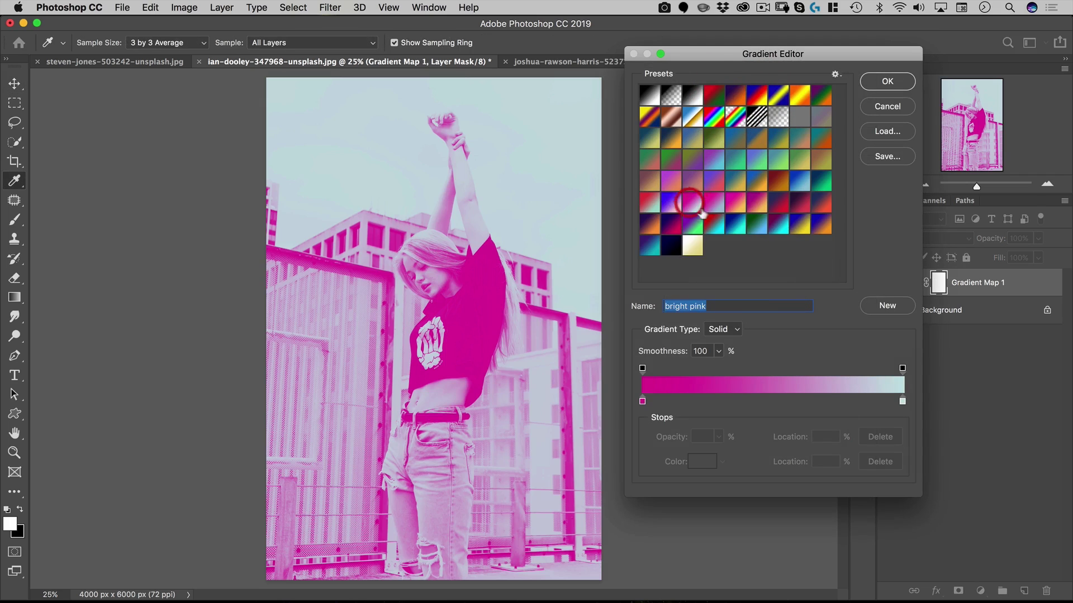
pyautogui.click(778, 204)
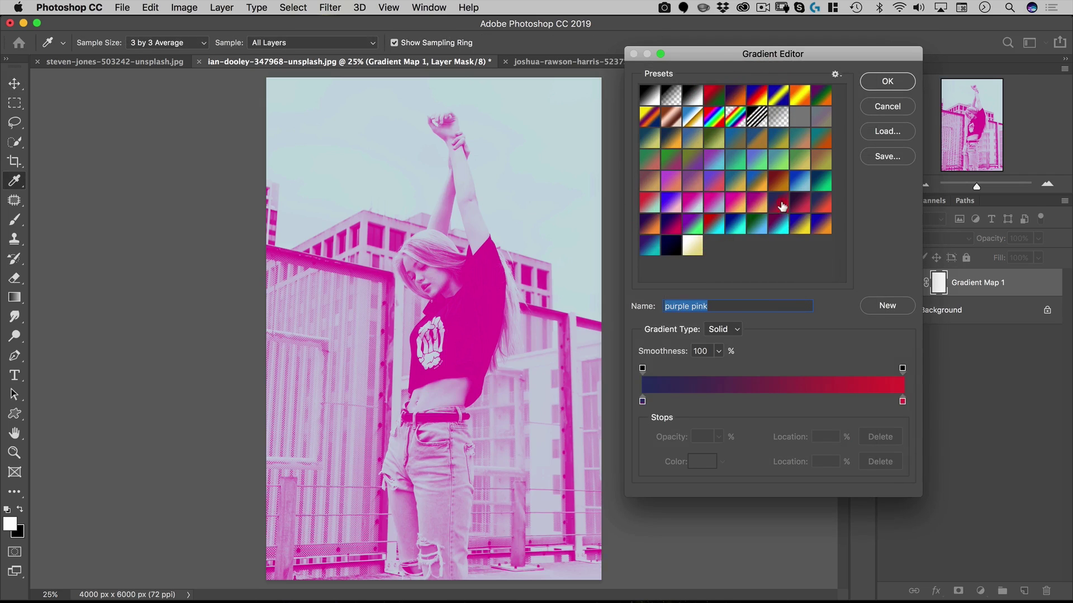
pyautogui.click(819, 203)
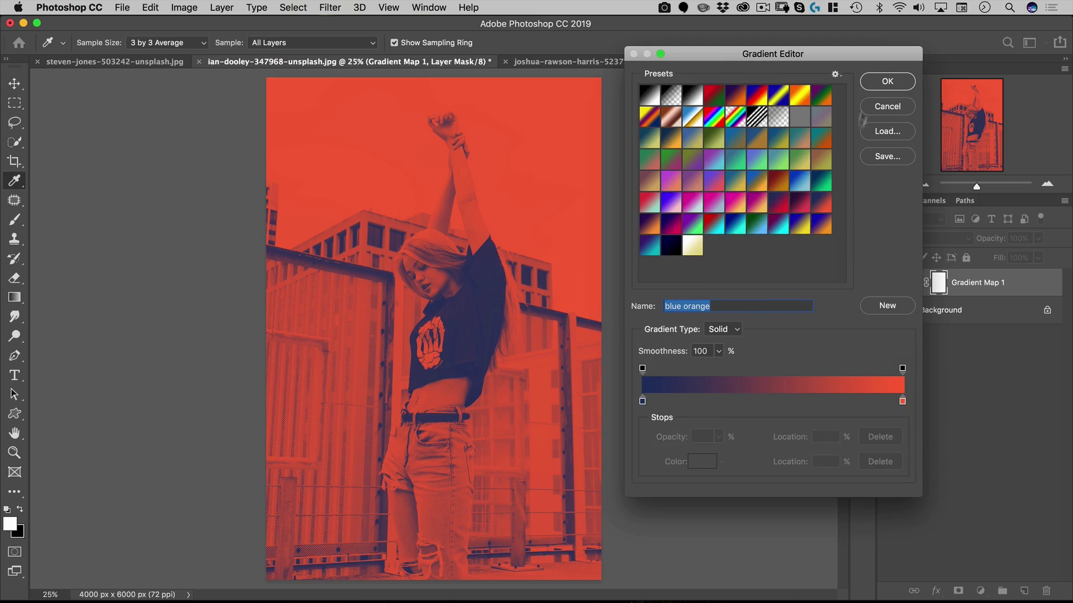
pyautogui.click(886, 83)
pyautogui.press('super+w')
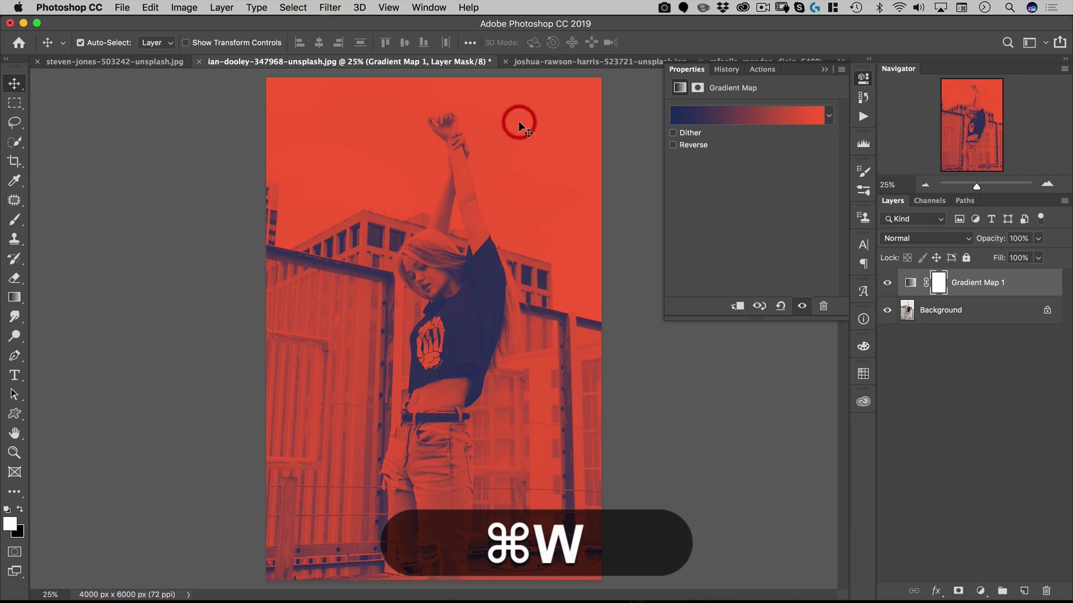
pyautogui.press('super+d')
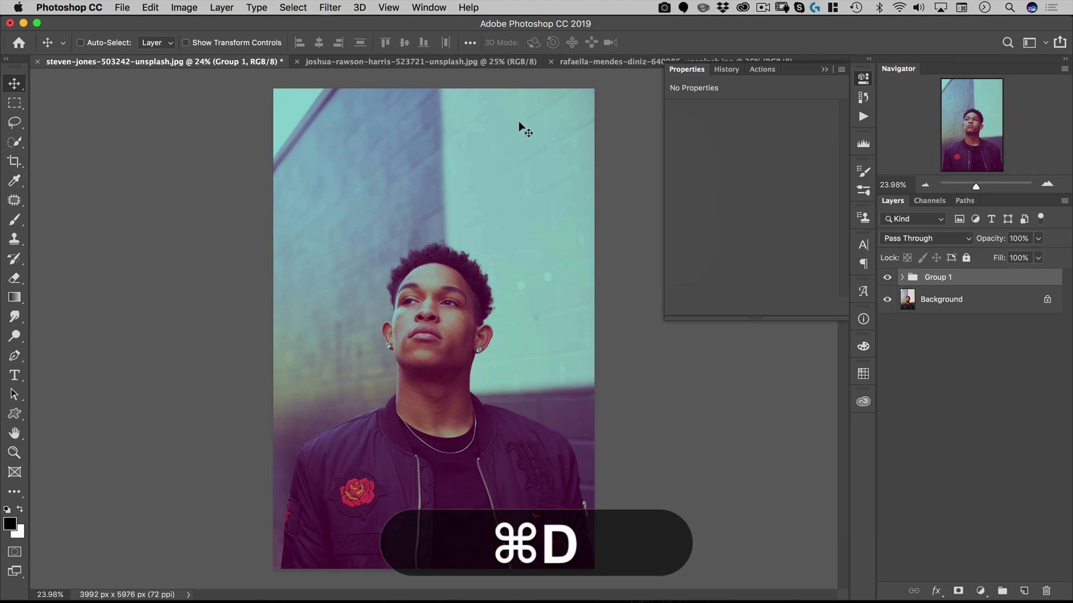
# Tint the girl-on-the-road photo with the 'magenta gold' Gradient Map, then switch to the yellow-background portrait
pyautogui.click(475, 62)
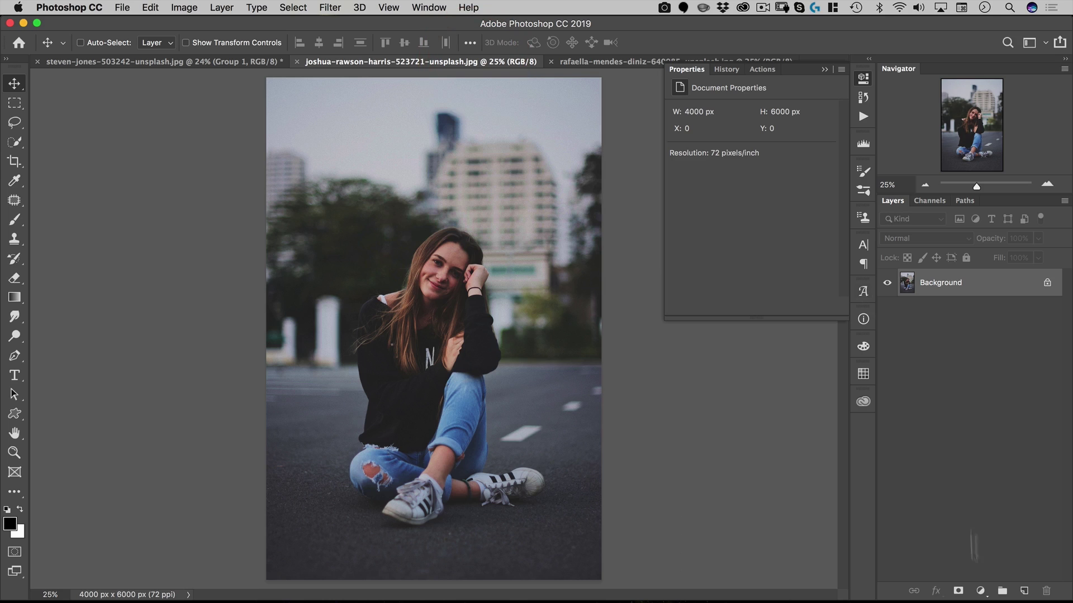
pyautogui.click(980, 591)
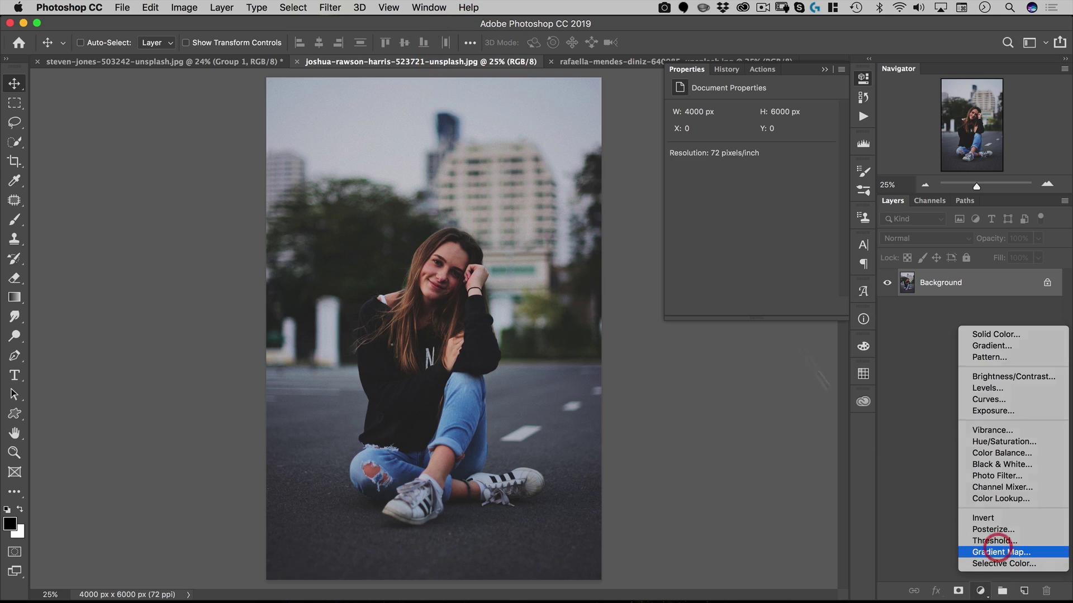
pyautogui.click(999, 552)
pyautogui.click(698, 118)
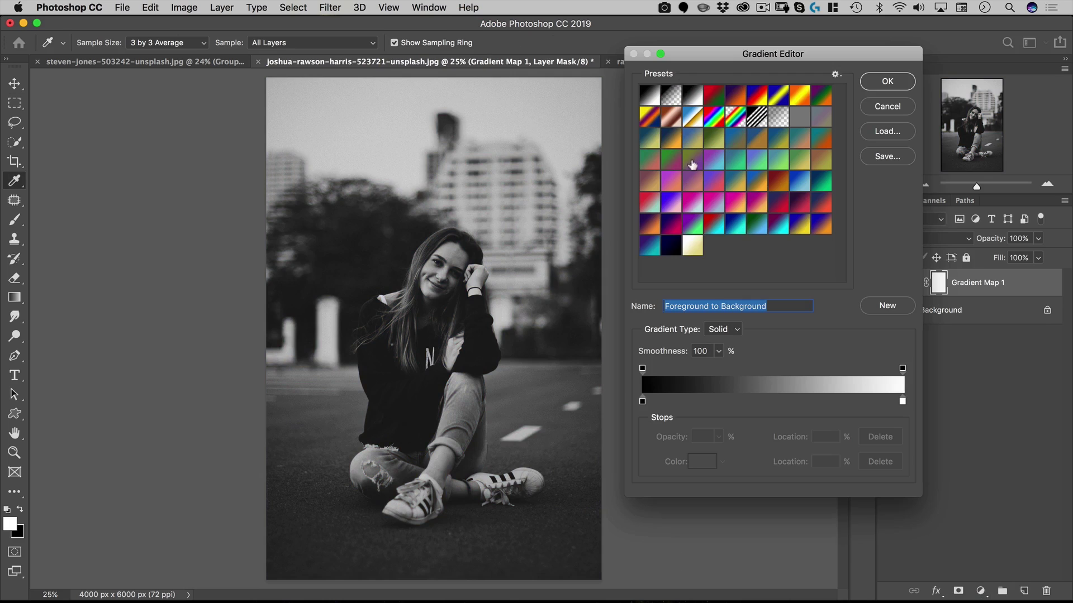
pyautogui.click(736, 204)
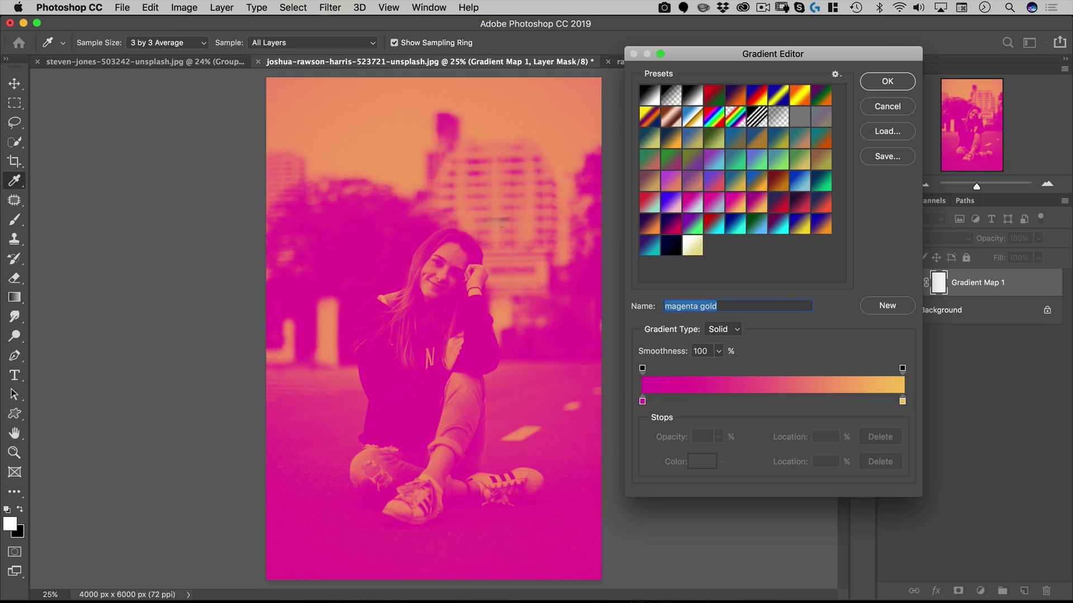
pyautogui.click(886, 81)
pyautogui.moveTo(419, 256); pyautogui.dragTo(407, 288)
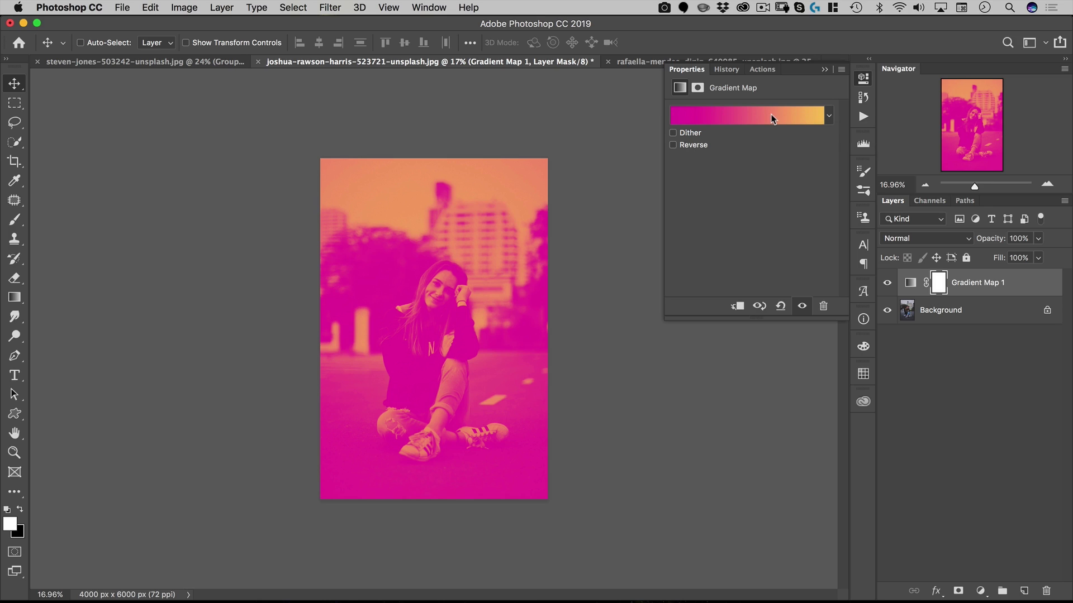
pyautogui.click(642, 62)
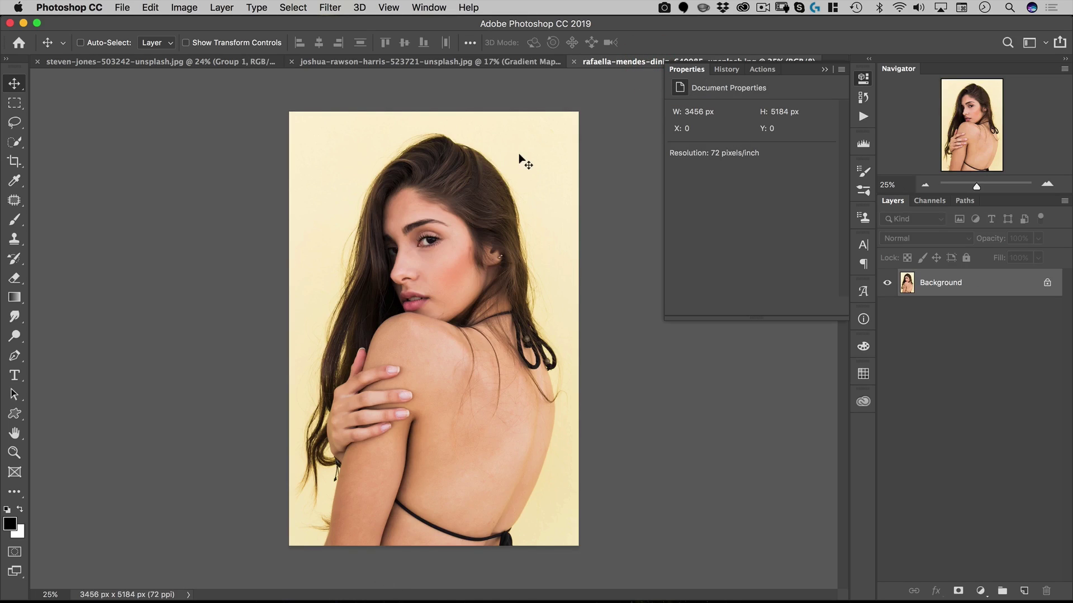
# Add a Gradient Map and preview the purple-green, red-to-cyan and navy-to-cyan presets
pyautogui.click(979, 591)
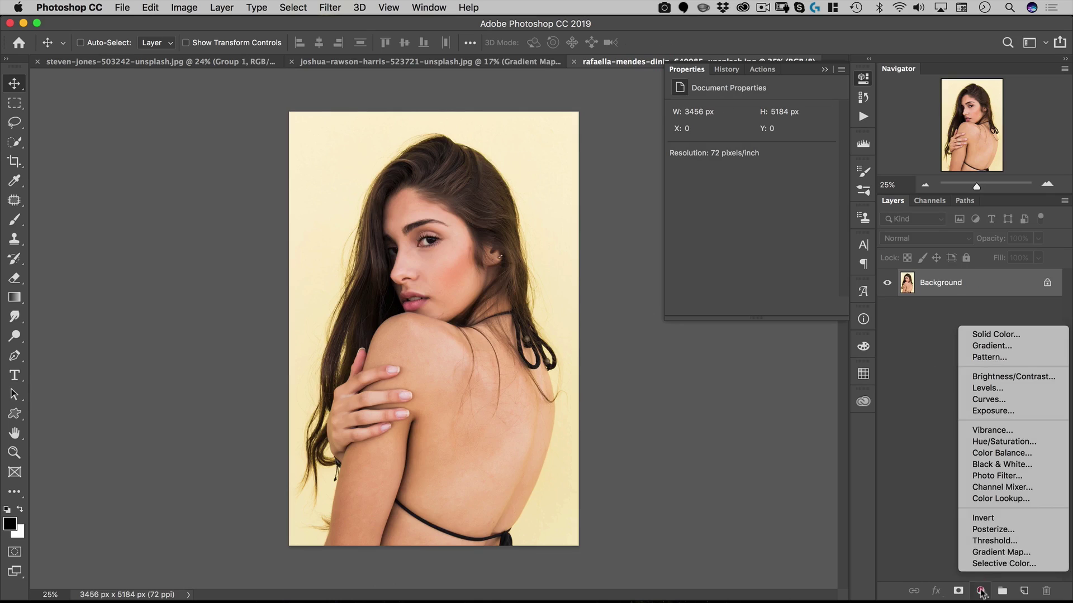
pyautogui.click(992, 553)
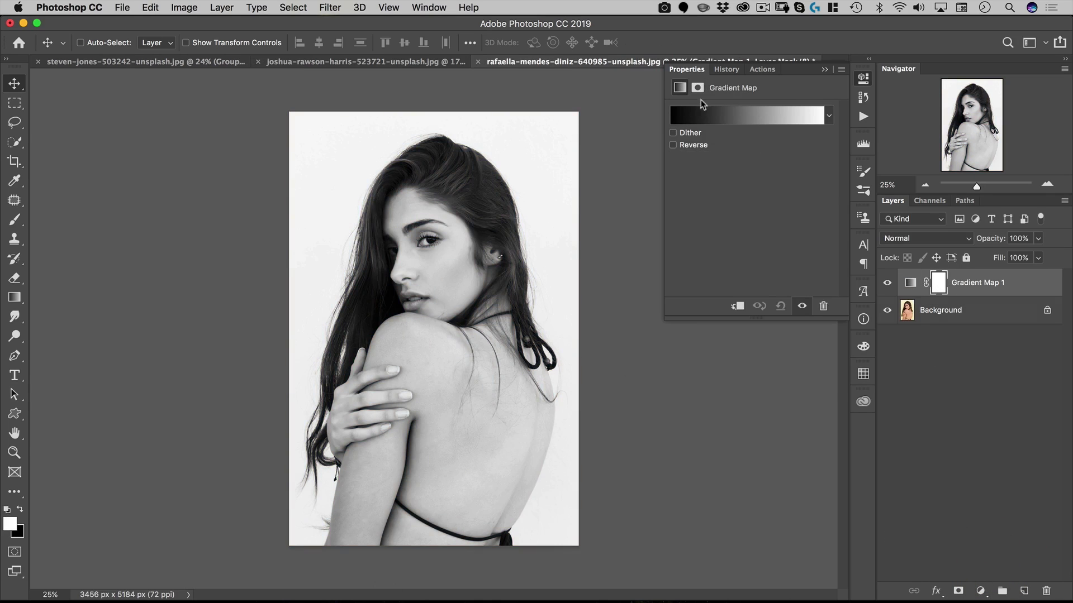
pyautogui.click(702, 106)
pyautogui.click(691, 224)
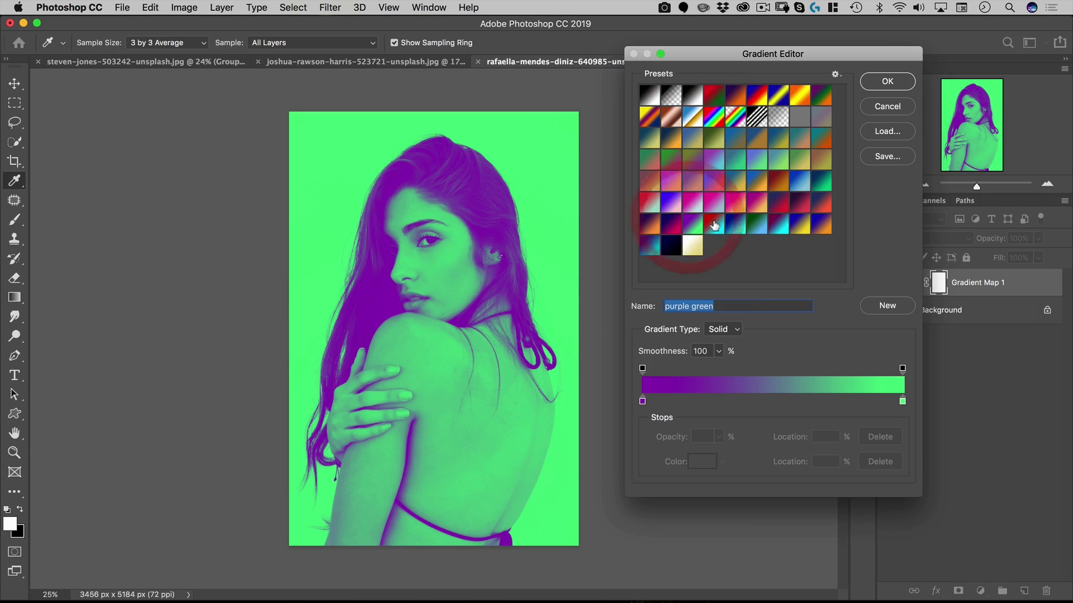
pyautogui.click(717, 224)
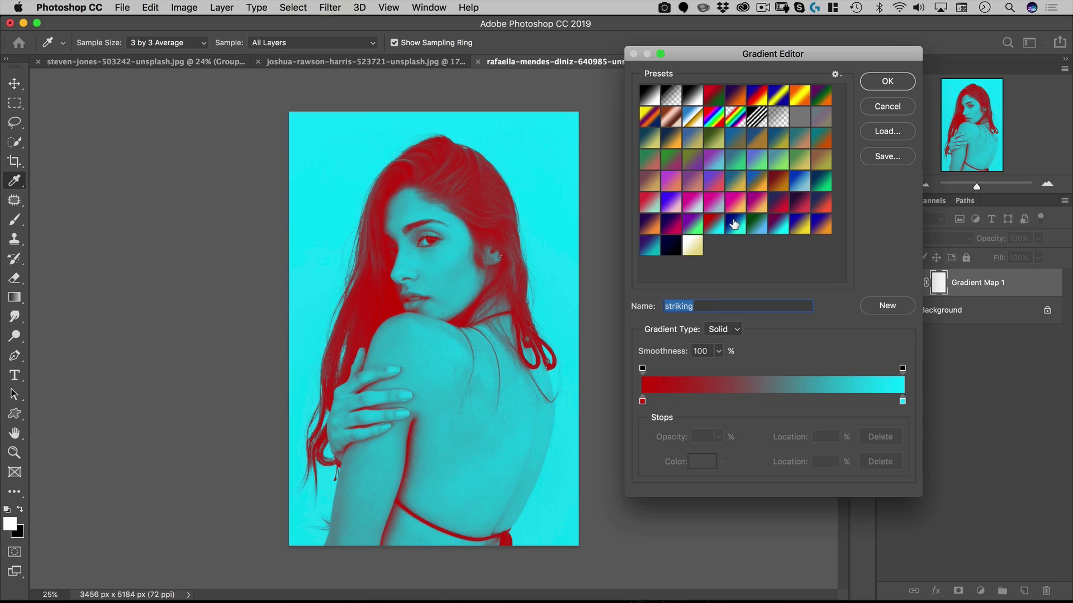
pyautogui.click(736, 223)
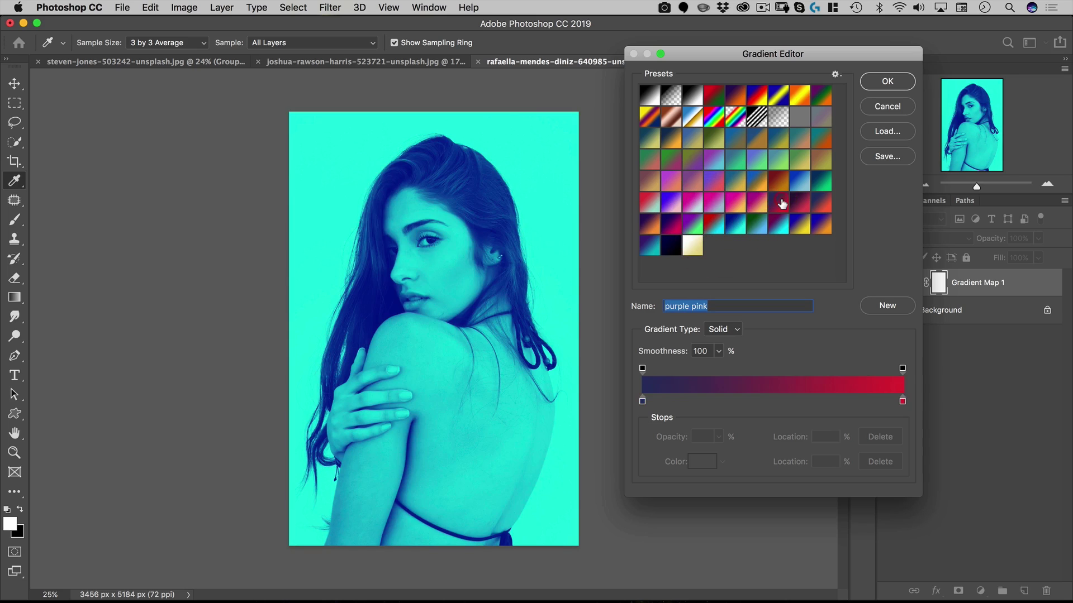
# Compare purple pink, off red, red-orange-navy and blue-orange presets, then apply navy-to-magenta 'high contrast'
pyautogui.click(782, 205)
pyautogui.click(797, 207)
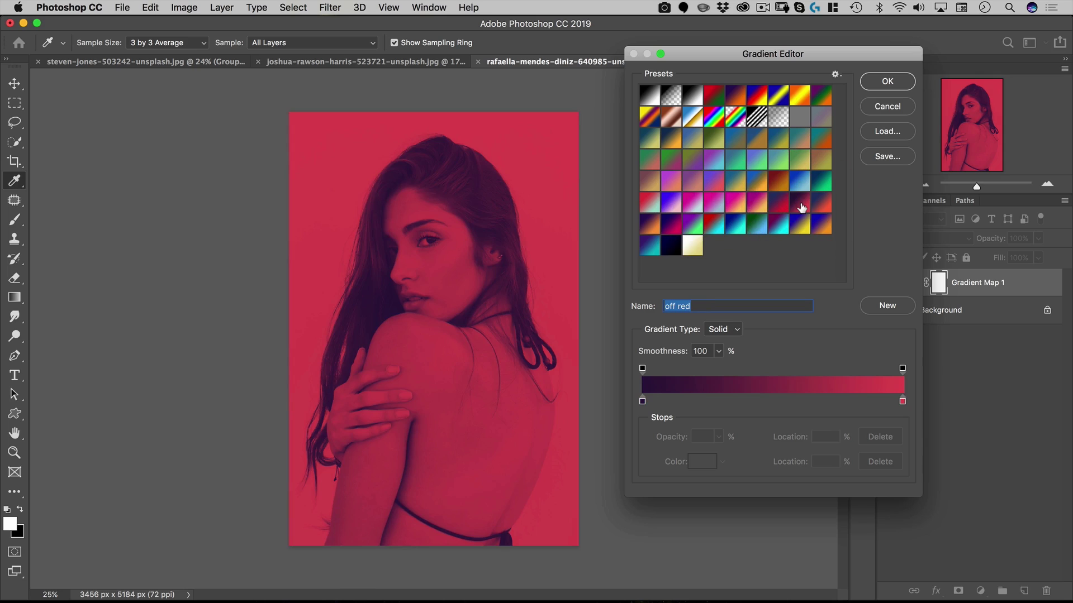
pyautogui.click(821, 205)
pyautogui.click(821, 226)
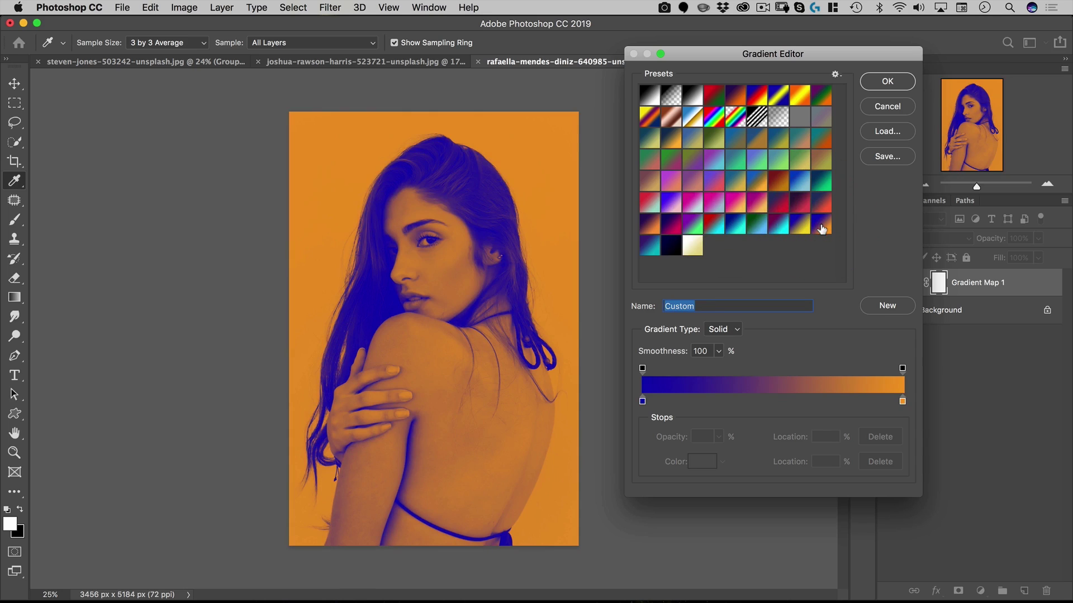
pyautogui.click(671, 227)
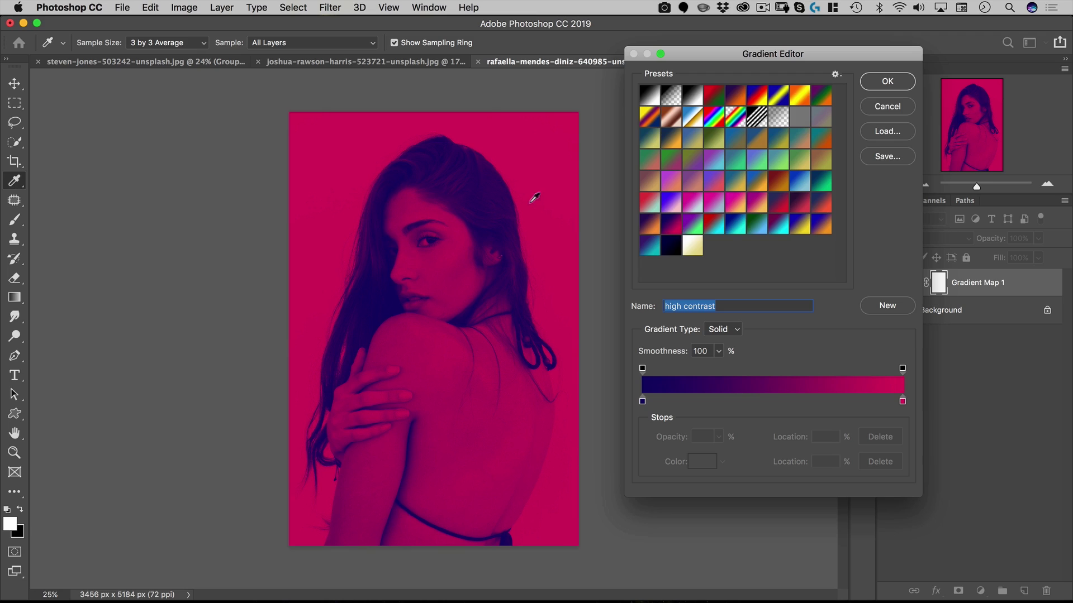
pyautogui.click(889, 82)
pyautogui.press('v')
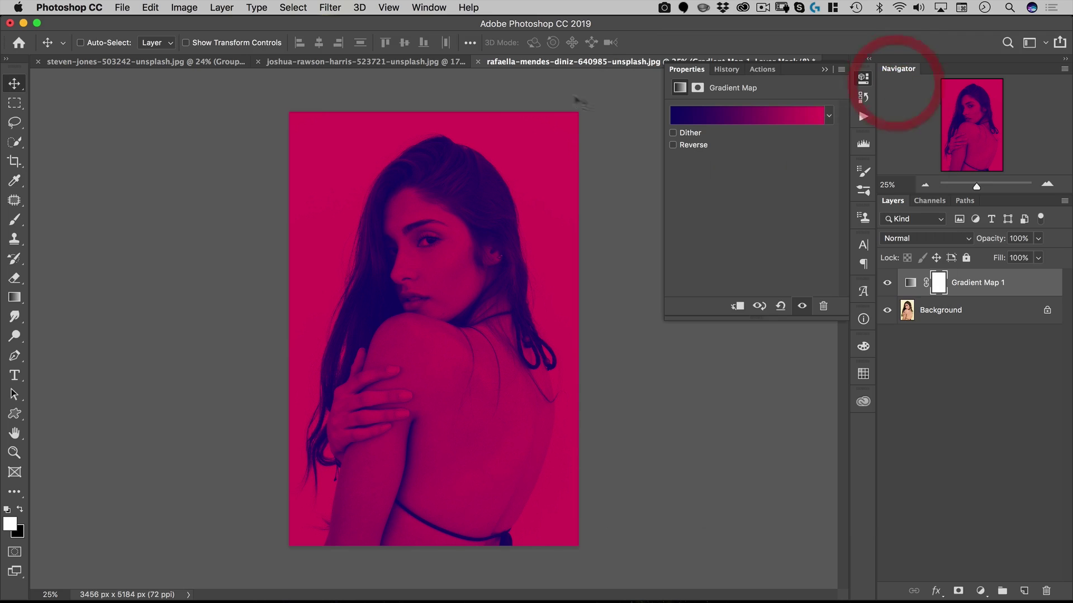